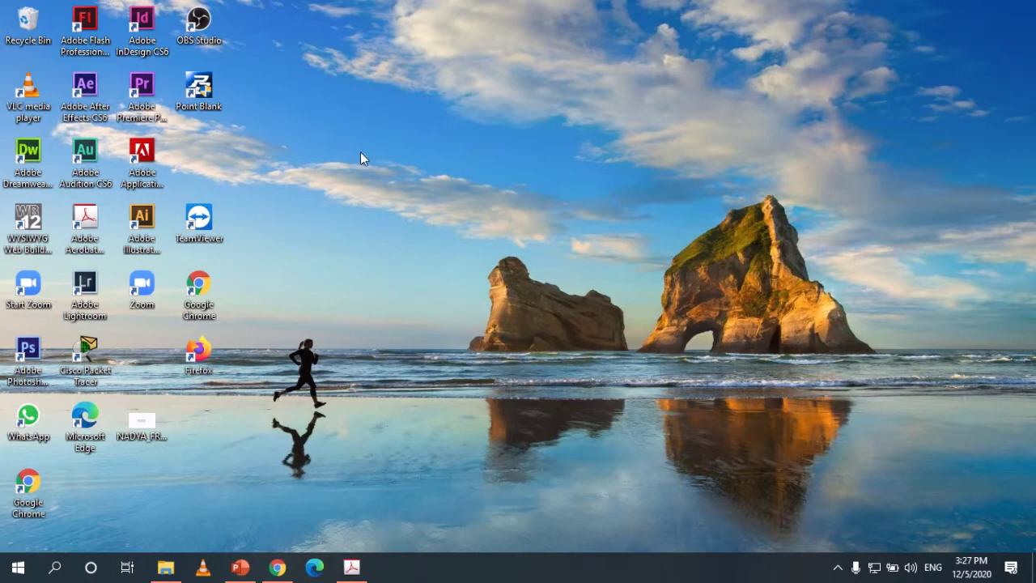
Launch After Effects CS6 and start a new composition from the Welcome screen.
double_click(91, 106)
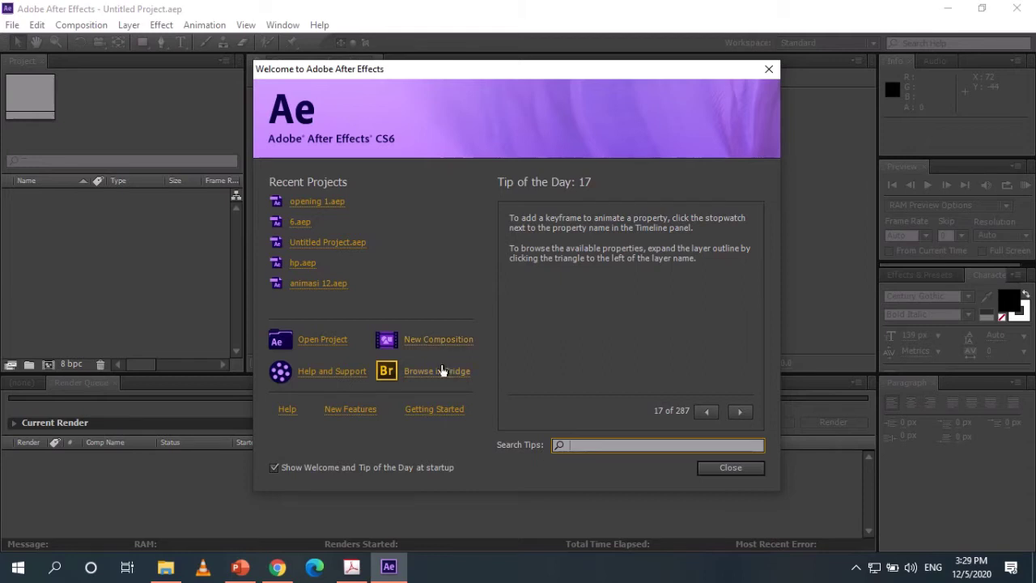
left_click(445, 346)
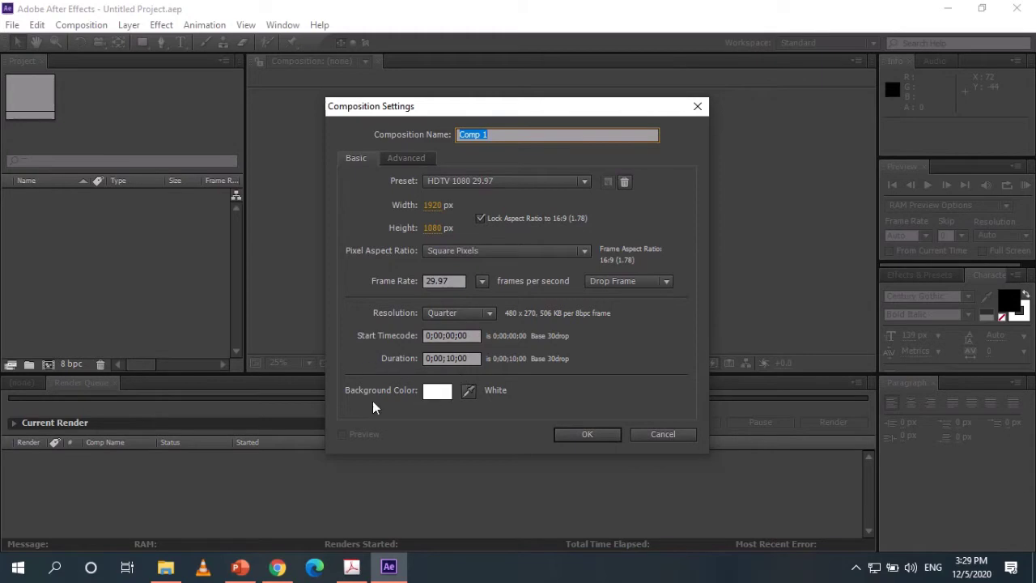
Create Comp 1 at HDTV 1080 29.97 (1920×1080, 10 seconds) and enlarge the timeline panel.
left_click(594, 434)
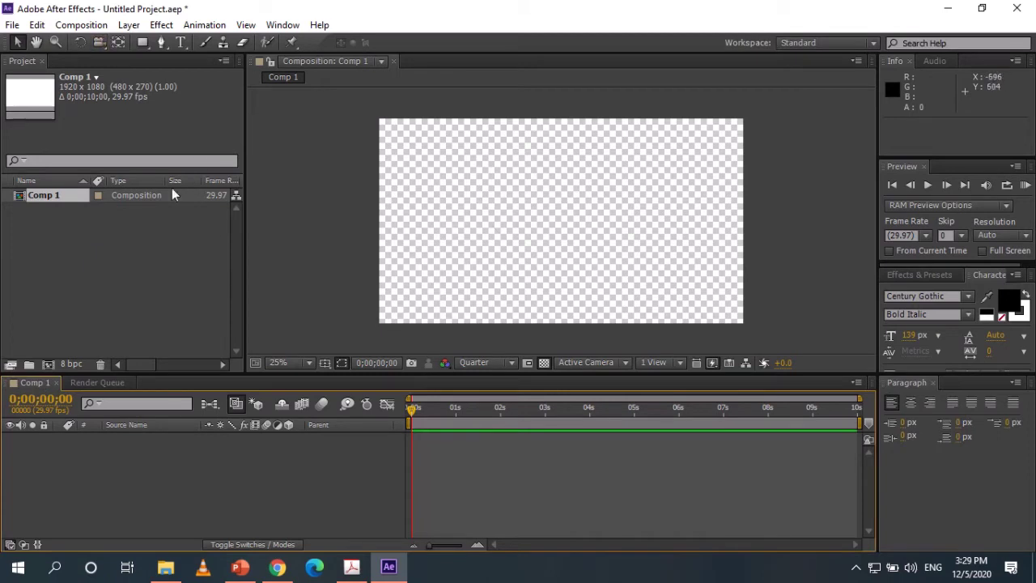
left_click(57, 290)
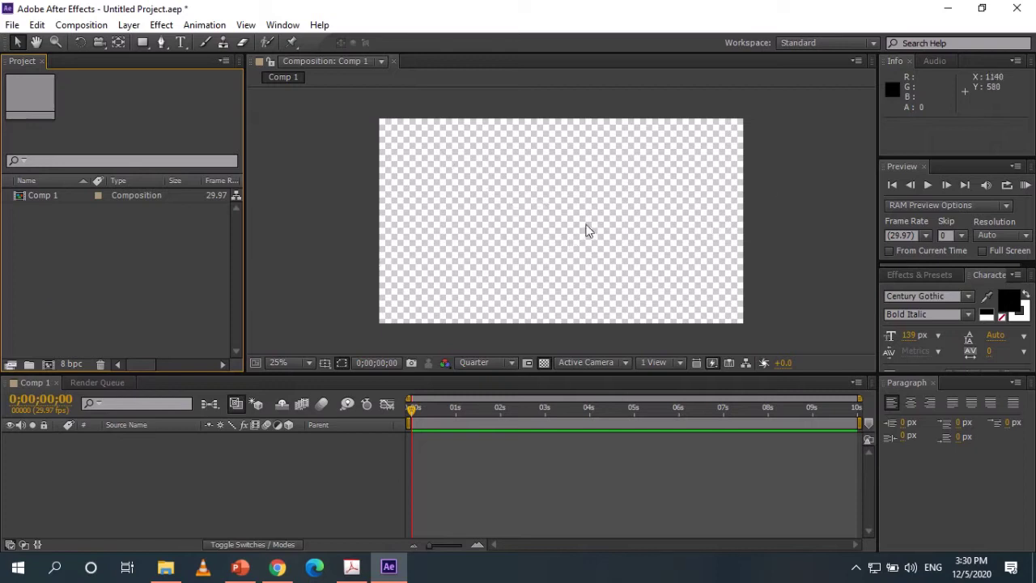
mouse_move(405, 410)
left_mouse_down()
mouse_move(602, 417)
mouse_move(385, 409)
left_mouse_up()
left_click(114, 363)
left_click(154, 377)
left_click(148, 293)
left_click_drag(207, 380, 202, 358)
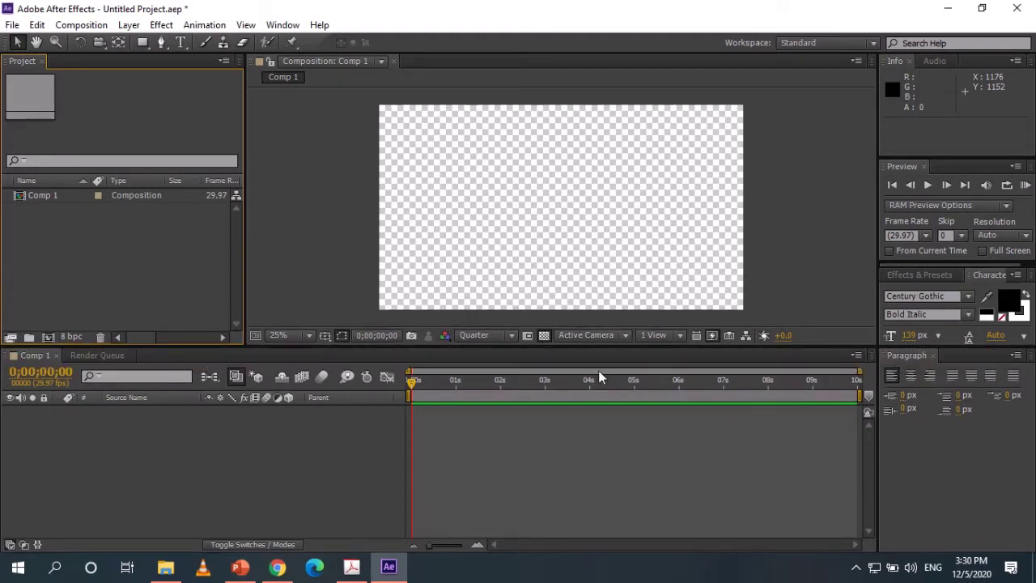
Turn on the Title/Action Safe guides over the composition viewer.
left_click(324, 335)
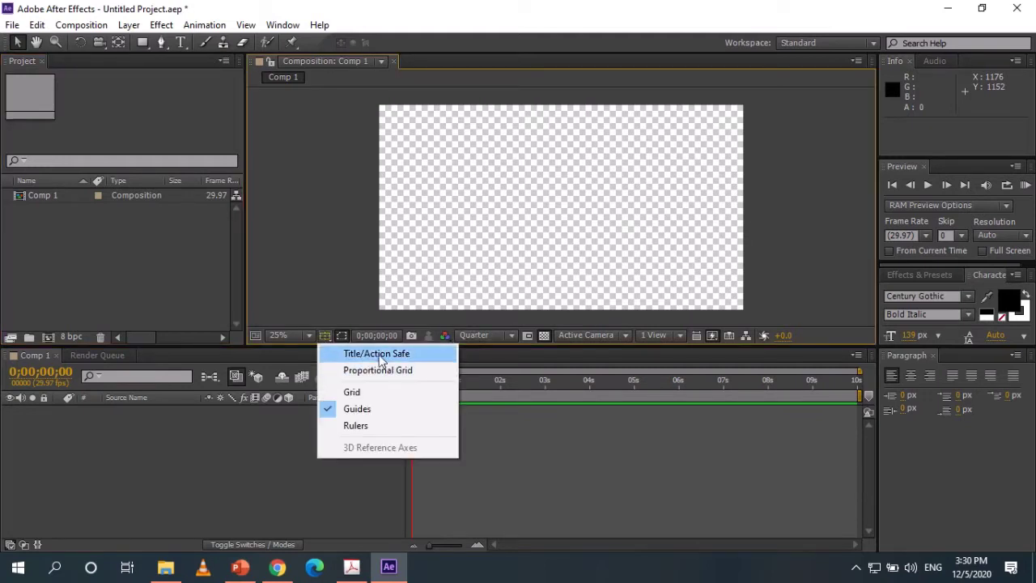
left_click(293, 442)
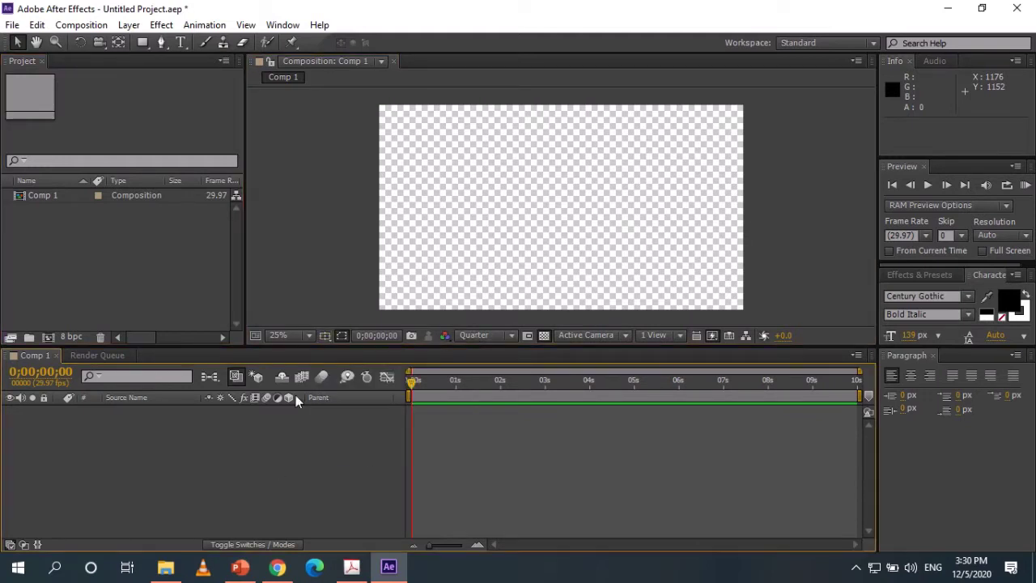
left_click(324, 336)
left_click(361, 356)
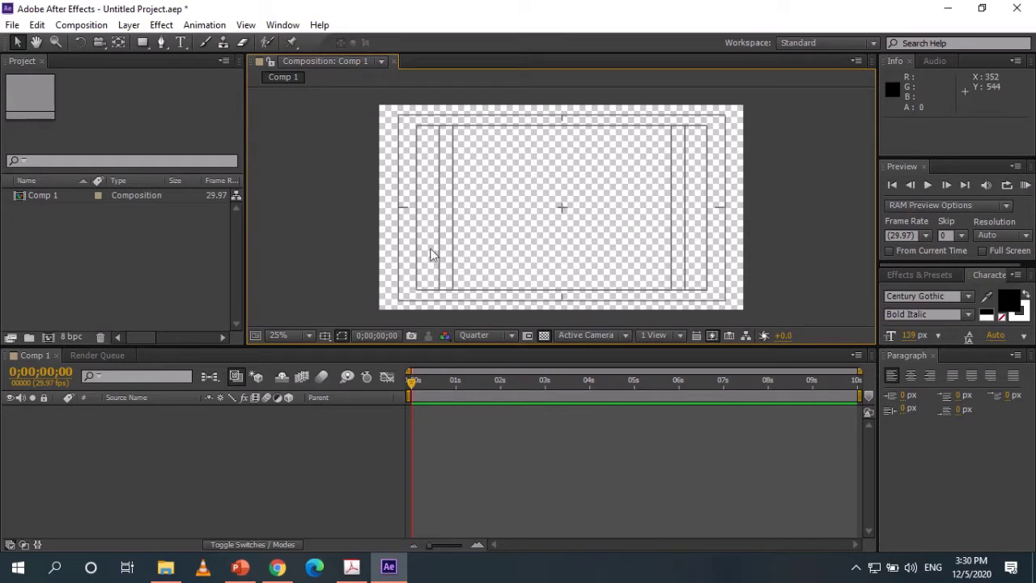
right_click(197, 428)
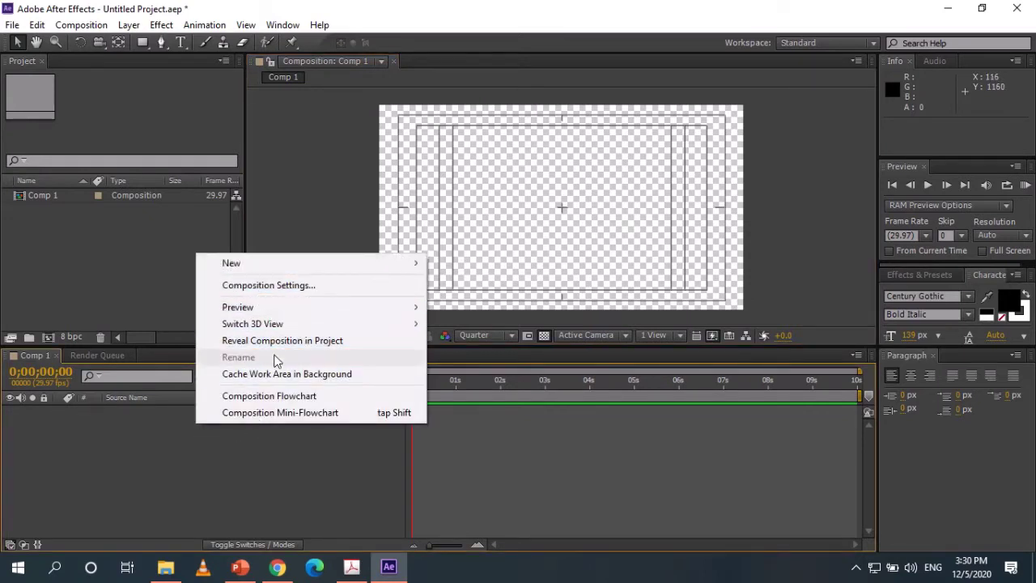
Add Shape Layer 1 and draw a grey-filled ellipse circle with the Ellipse Tool.
mouse_move(280, 267)
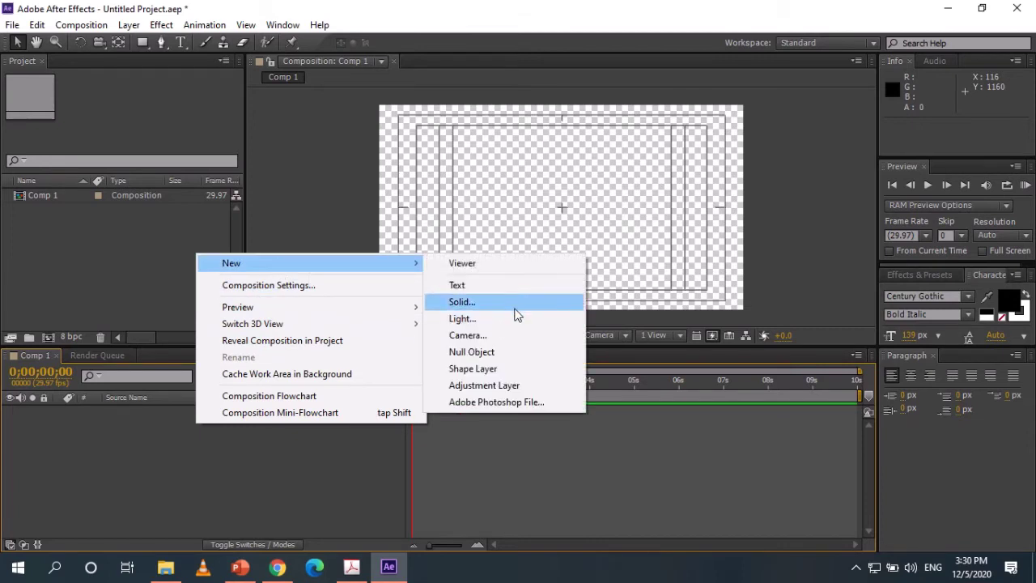
left_click(512, 370)
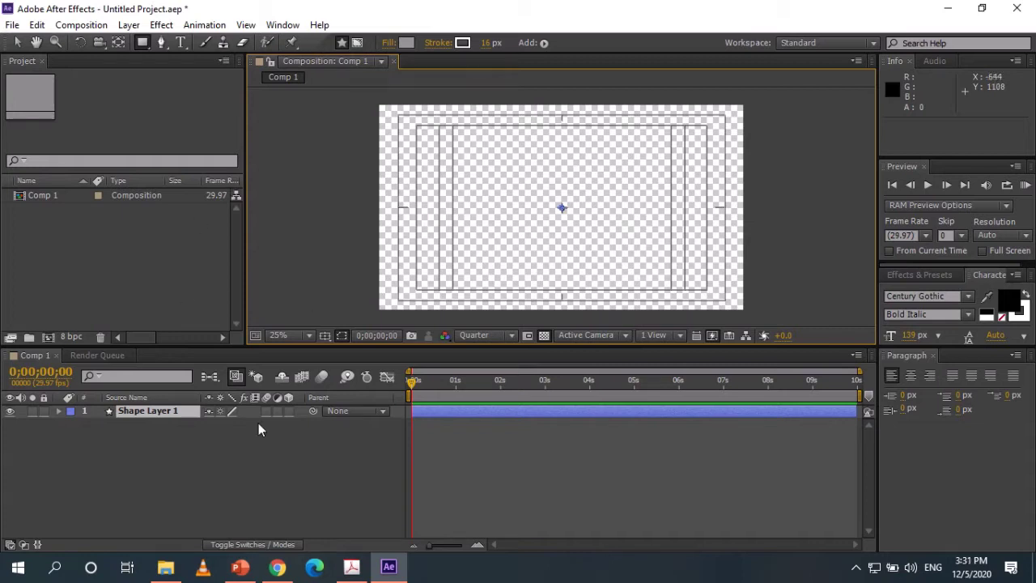
left_click(146, 44)
left_click(205, 418)
left_click(143, 410)
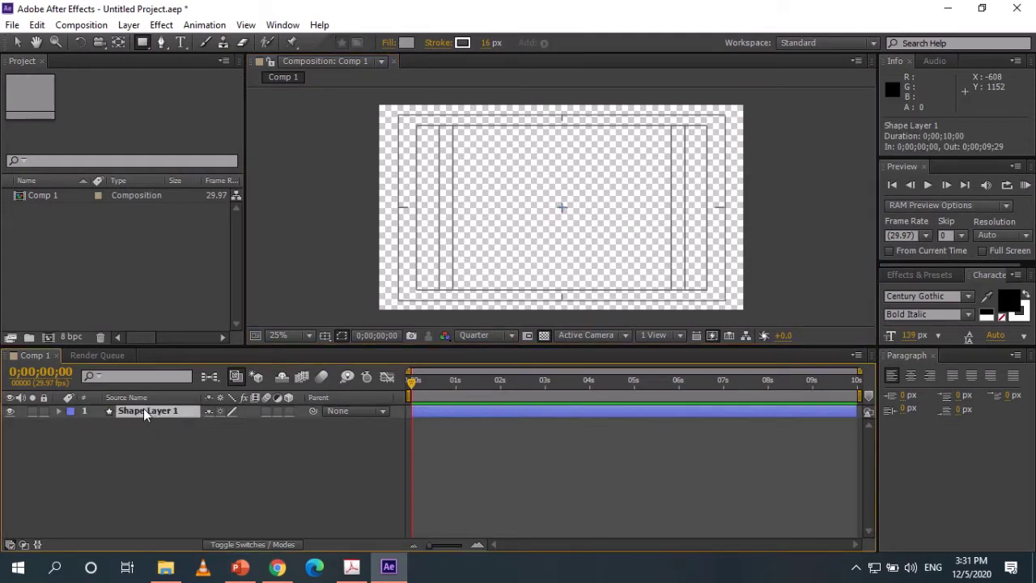
left_click(142, 42)
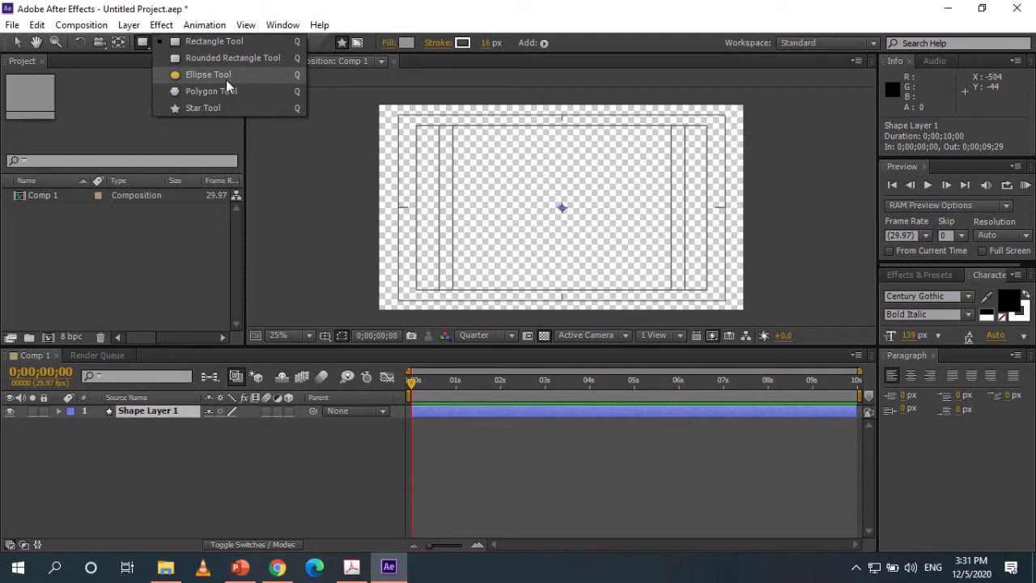
left_click(226, 79)
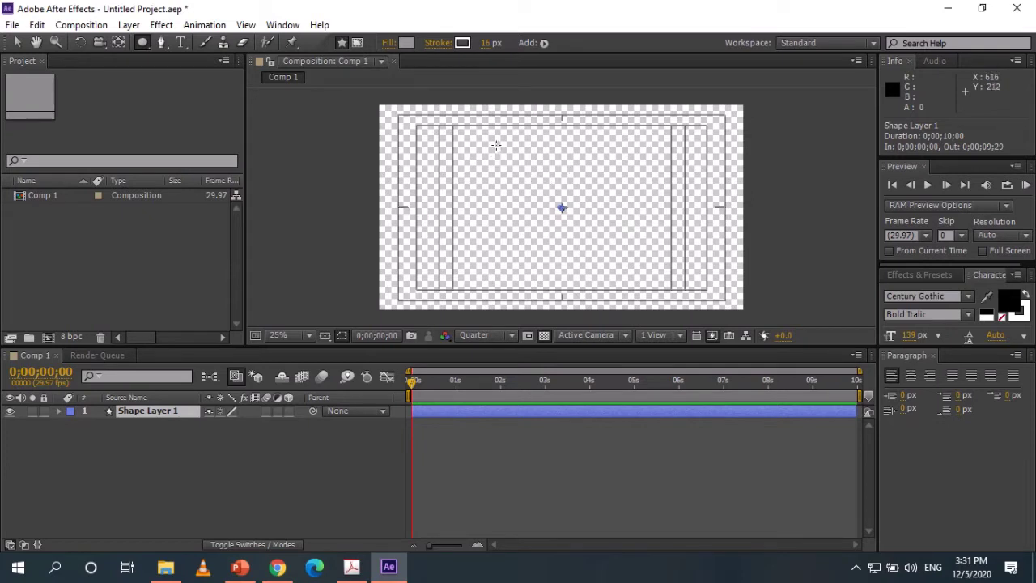
mouse_move(495, 145)
left_mouse_down()
mouse_move(628, 275)
mouse_move(710, 320)
left_mouse_up()
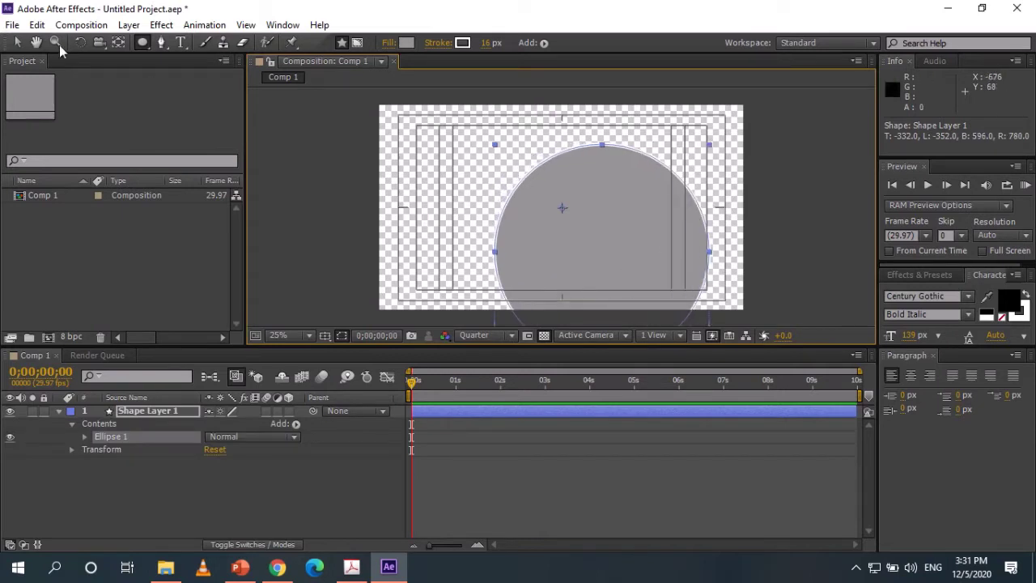
Centre the circle in the composition and duplicate it as Shape Layer 2.
left_click(20, 44)
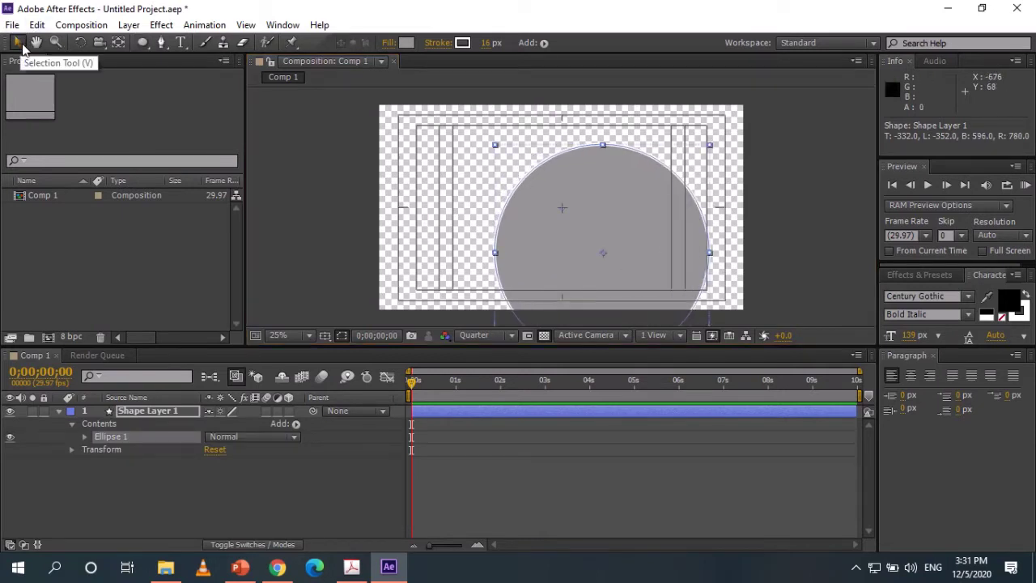
left_click_drag(588, 240, 544, 191)
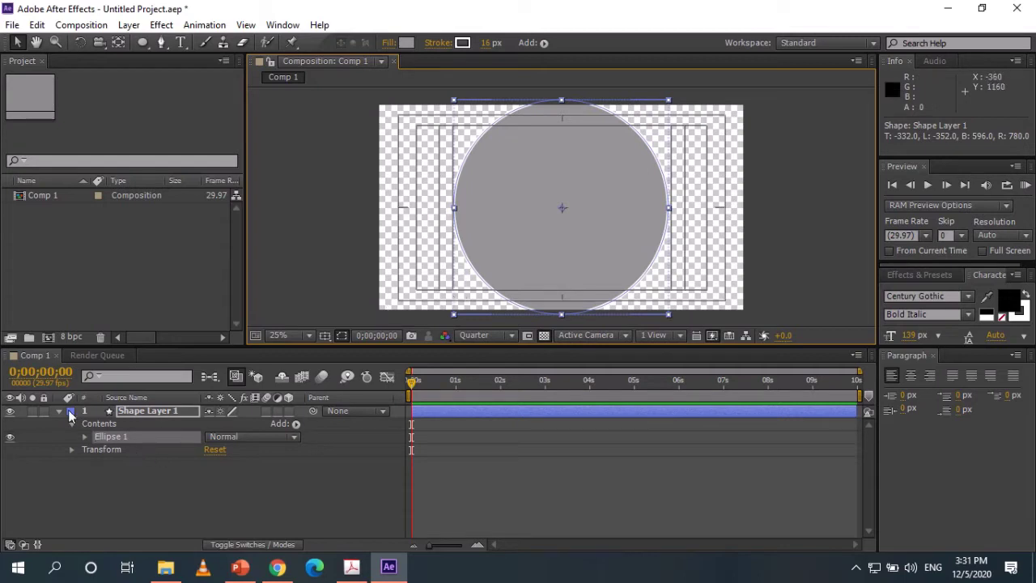
left_click(58, 411)
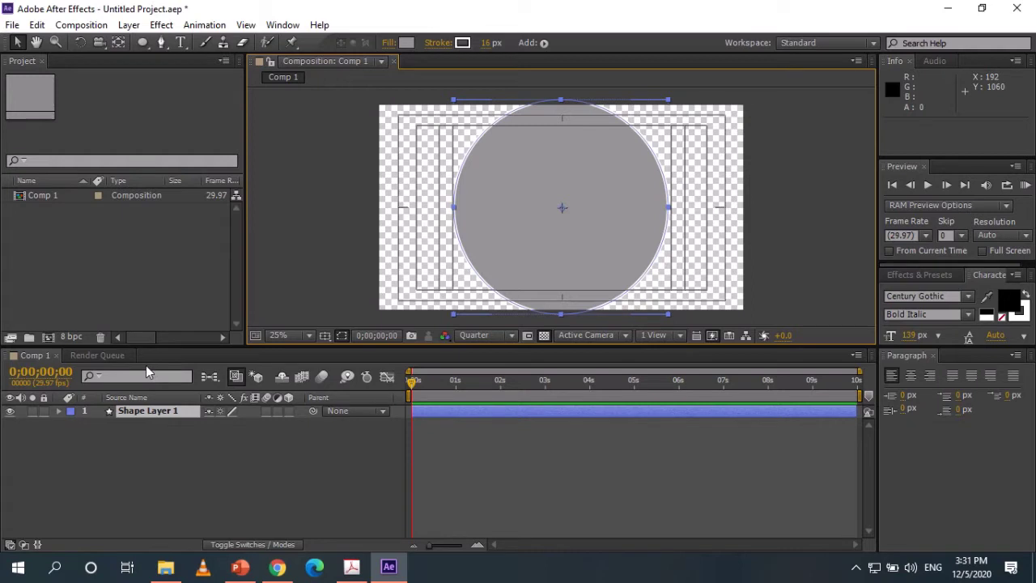
key("ctrl+d")
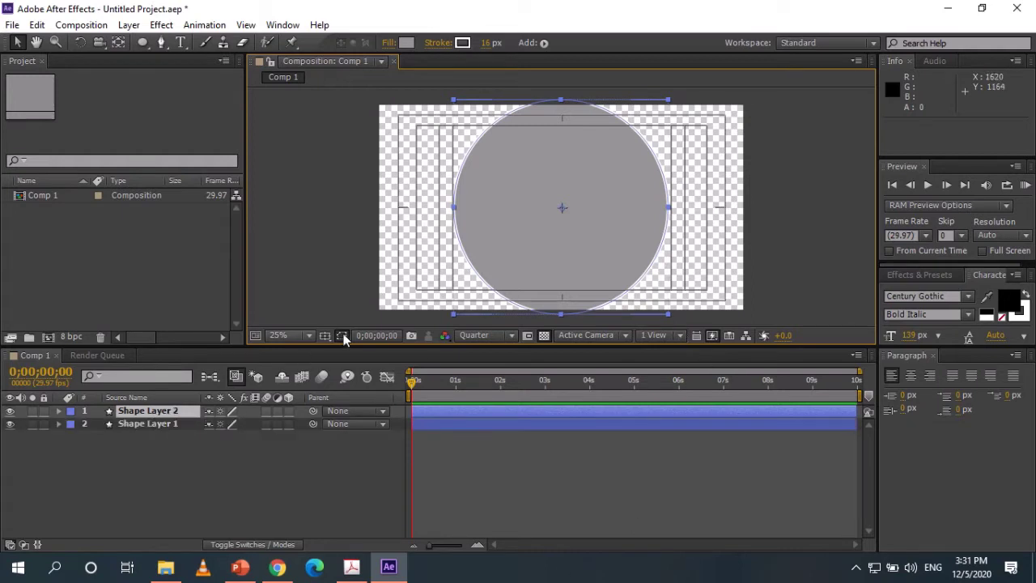
Keyframe Shape Layer 2's scale at 65% and set Shape Layer 1's scale to 81%.
key("s")
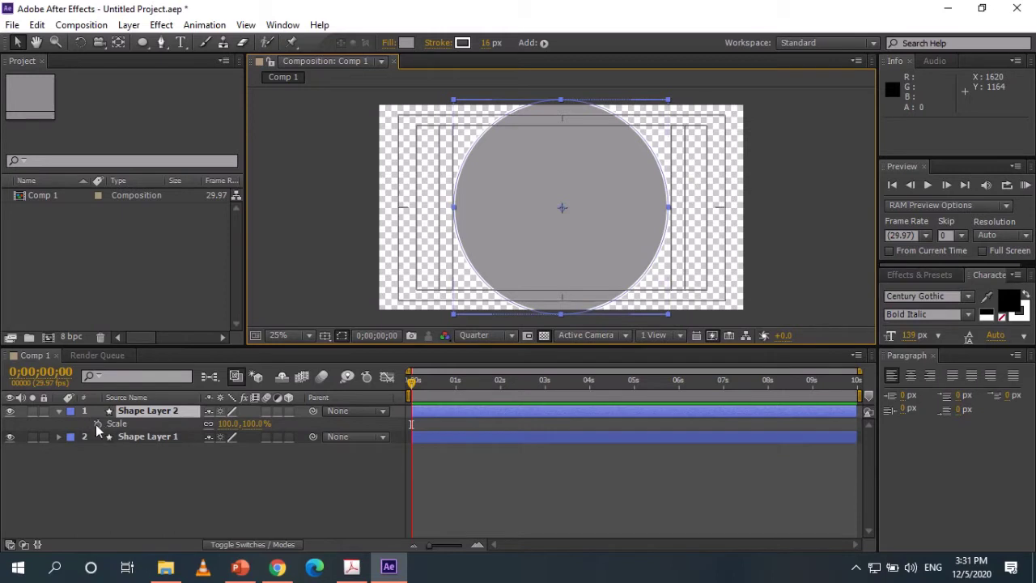
left_click(98, 424)
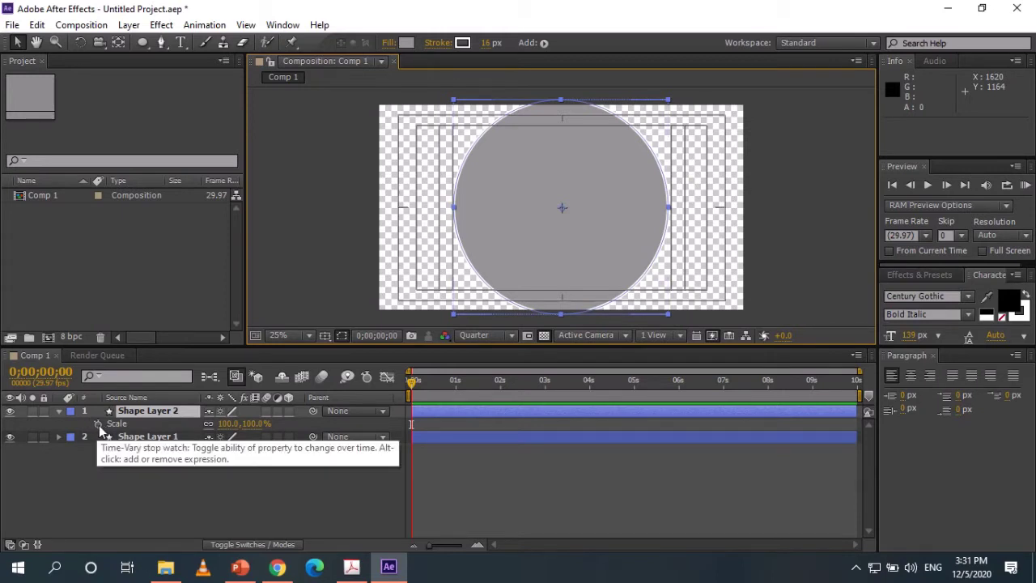
left_click_drag(231, 424, 196, 419)
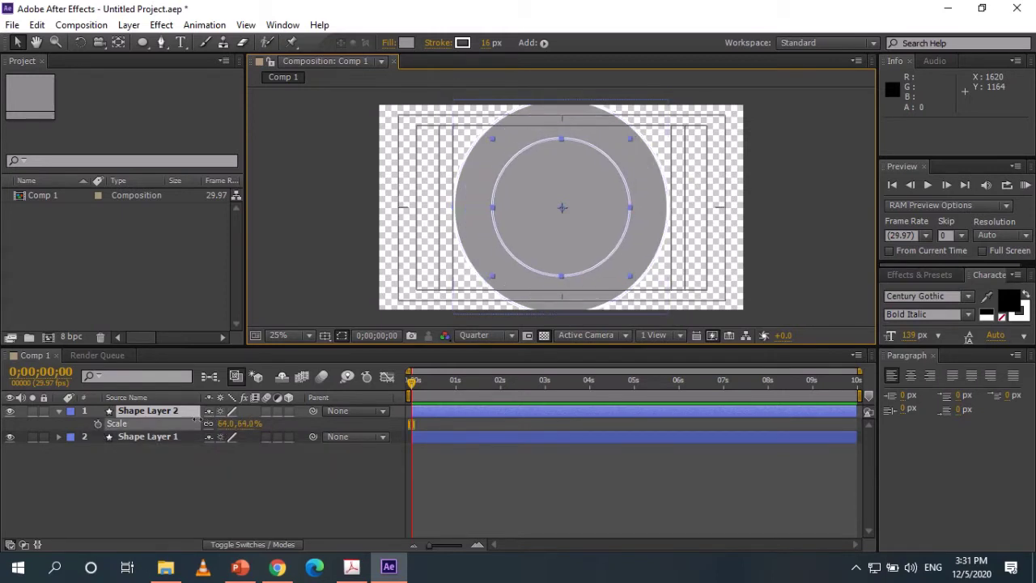
left_click(136, 435)
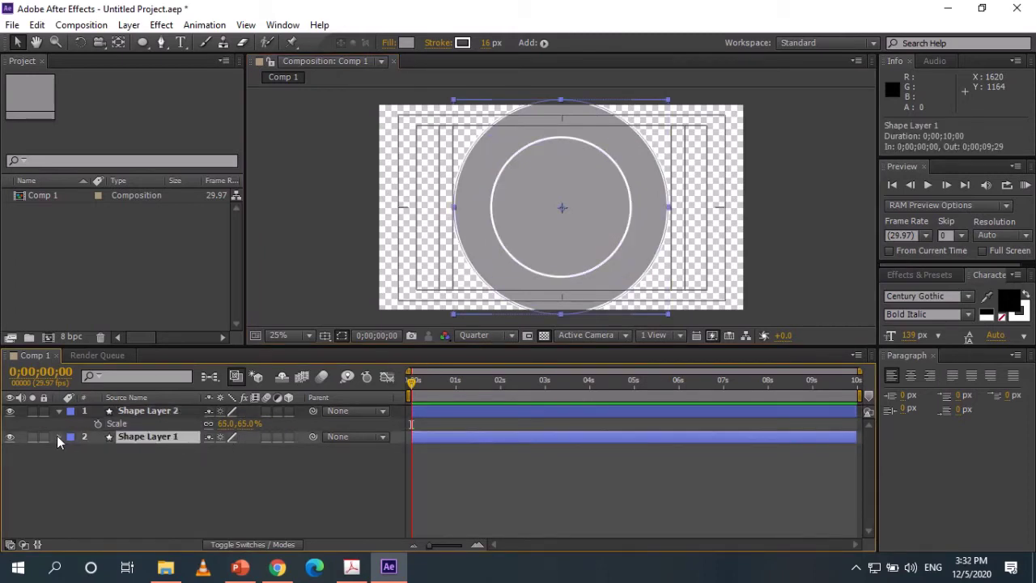
key("s")
left_click_drag(260, 454, 232, 450)
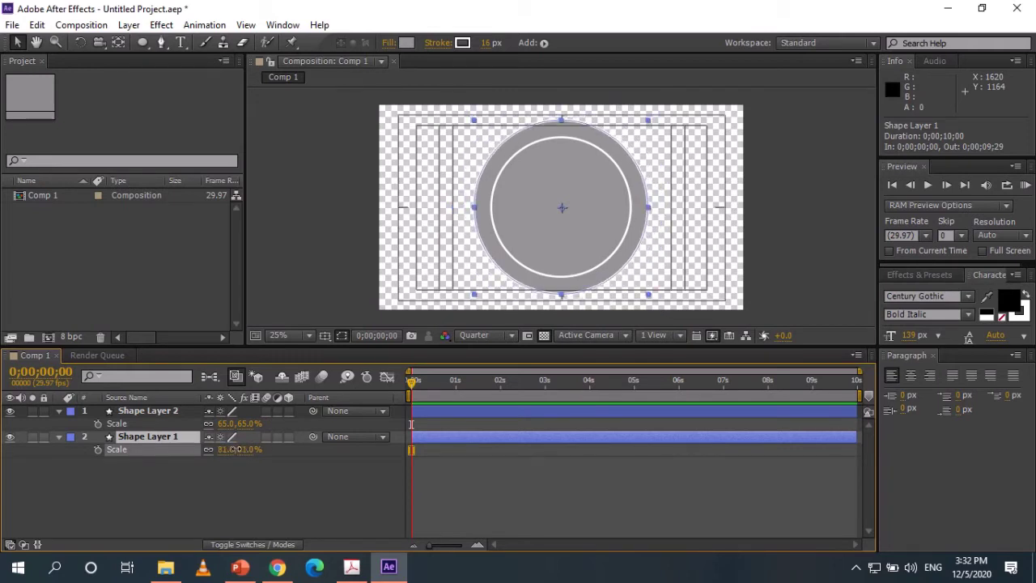
left_click(197, 410)
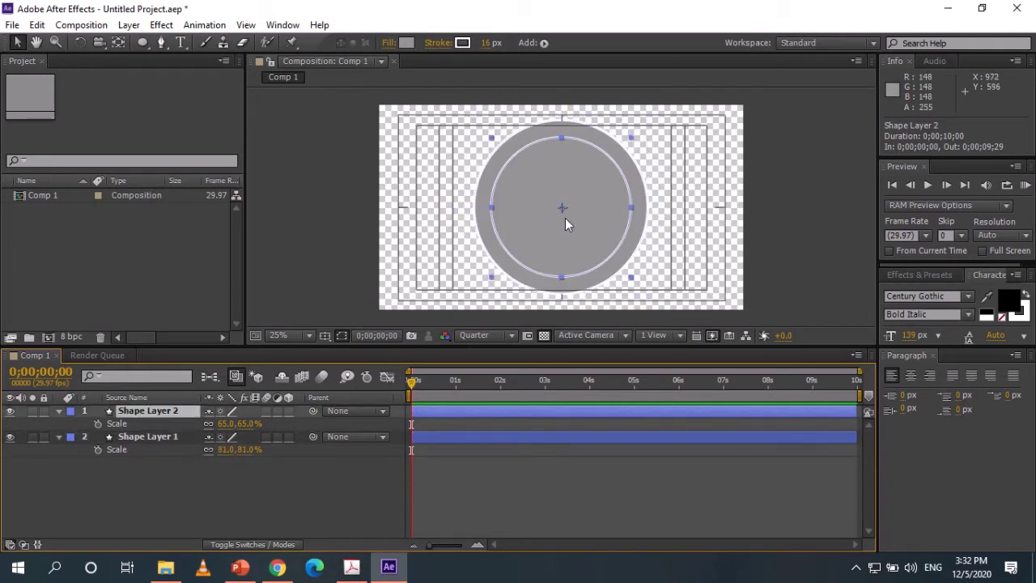
left_click_drag(565, 228, 568, 229)
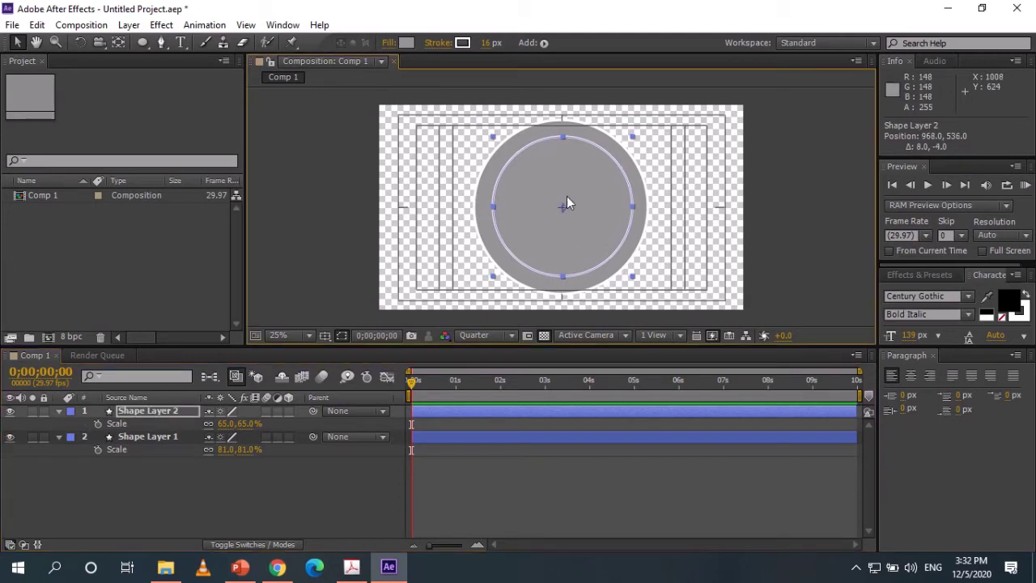
Fill the inner circle with solid black, leaving a grey ring around it.
left_click(407, 42)
left_click_drag(706, 270, 648, 343)
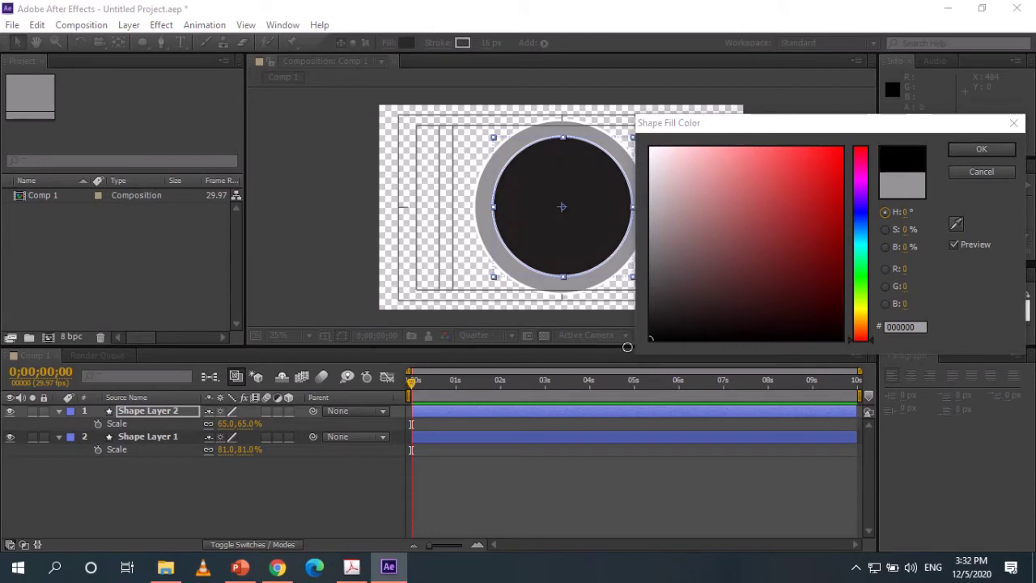
left_click(971, 151)
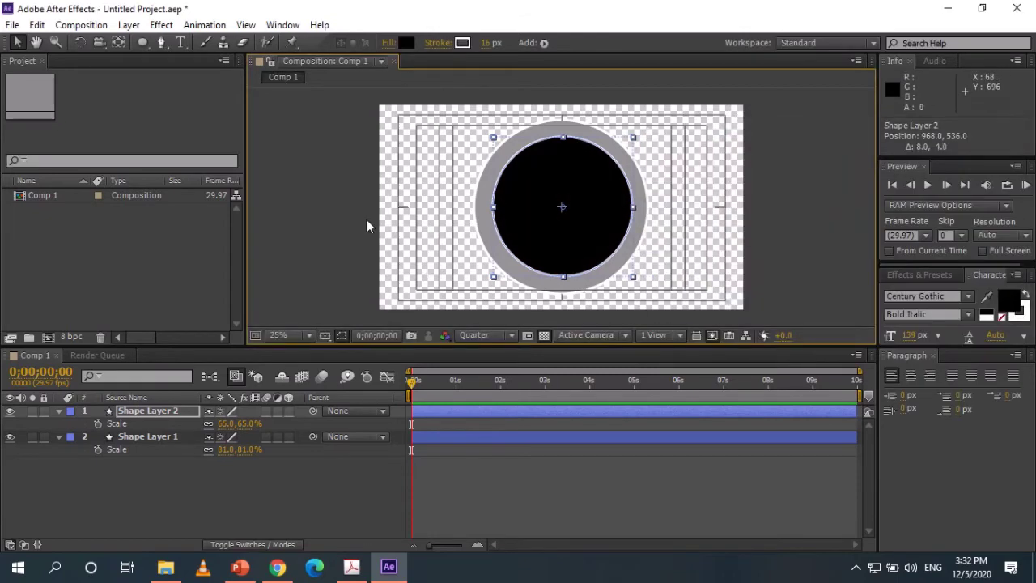
left_click(596, 254)
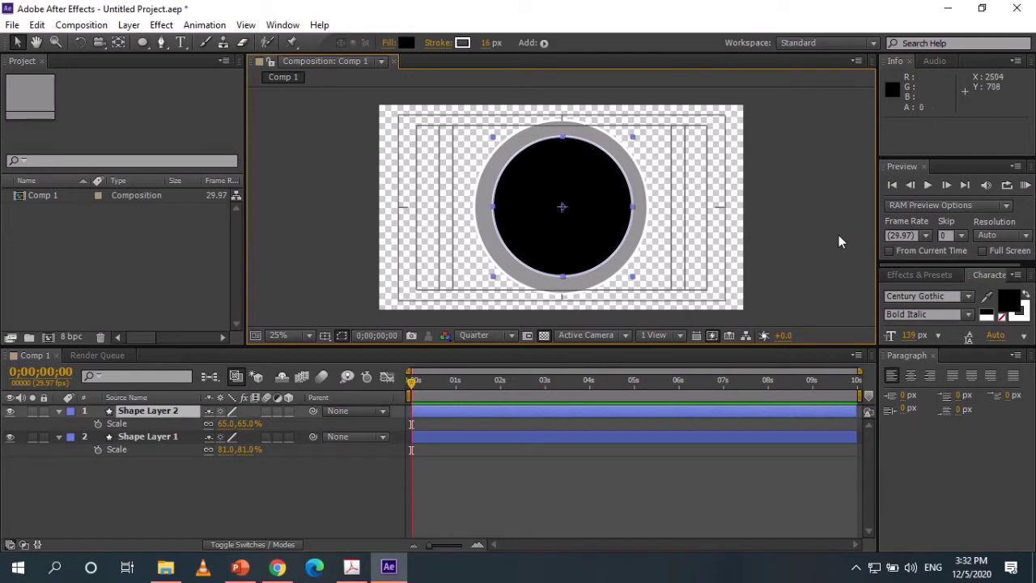
left_click(722, 217)
left_click(635, 168)
left_click(630, 183)
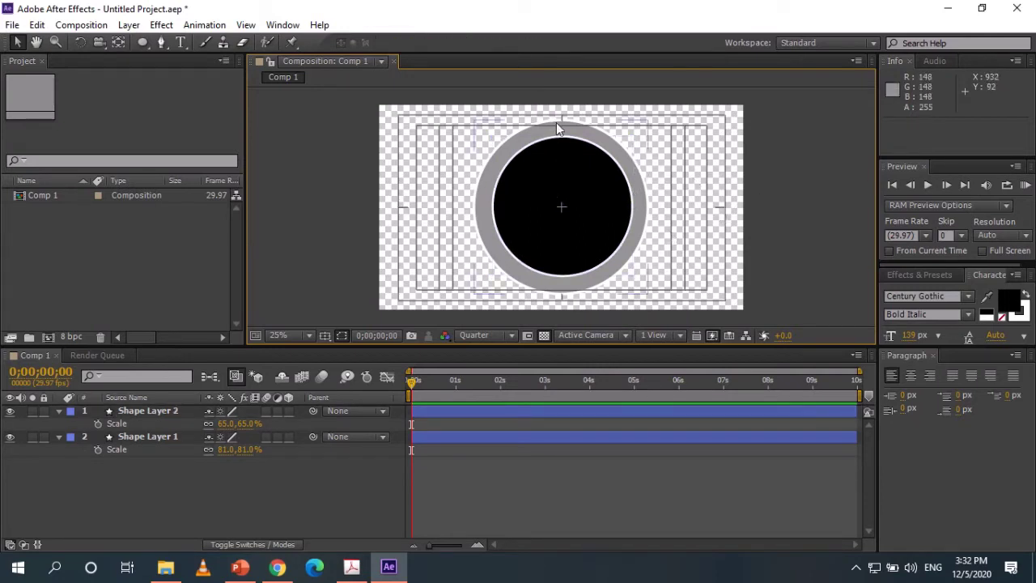
Collapse both shape layers' Scale properties and select the two layer rows.
left_click(154, 506)
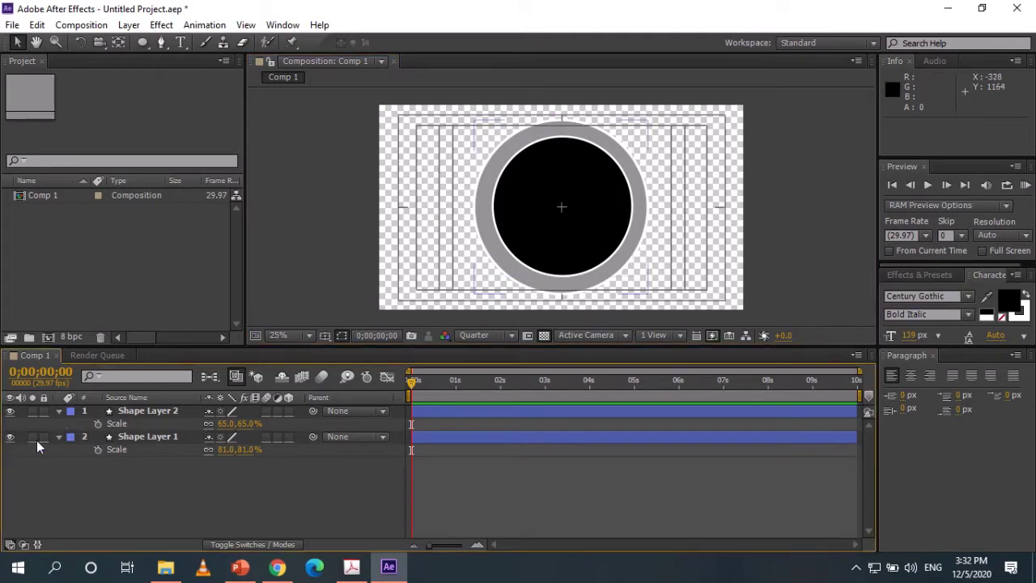
left_click(58, 436)
left_click(58, 411)
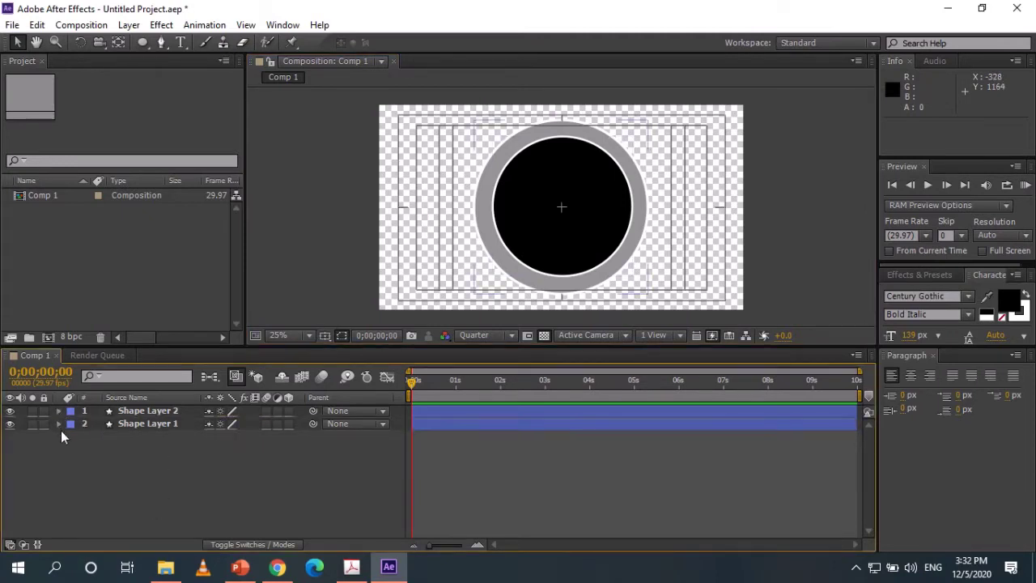
left_click(146, 412)
left_click(167, 425)
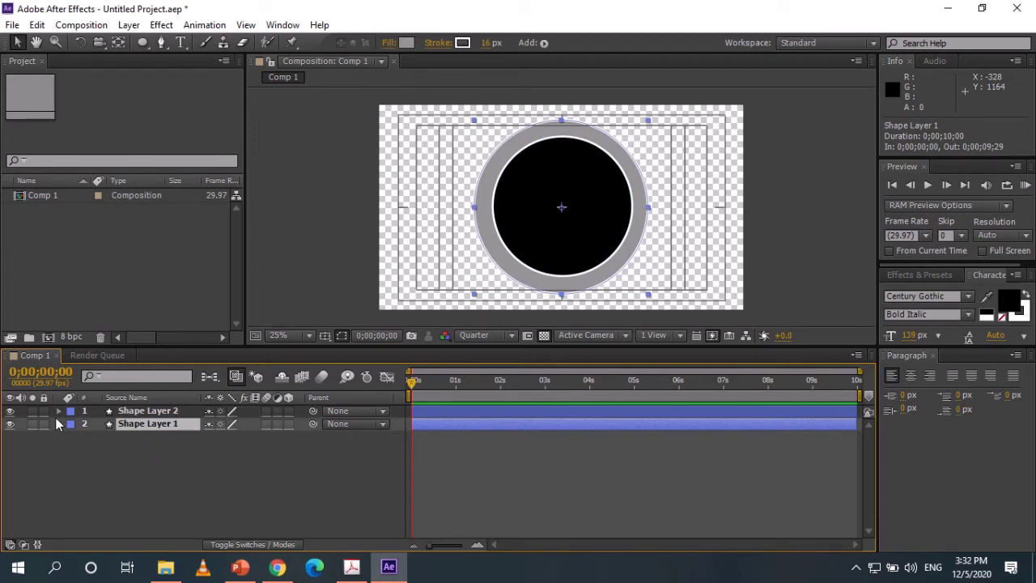
Add a 0% Scale keyframe to Shape Layer 1 at the start of the timeline.
mouse_move(411, 381)
left_mouse_down()
mouse_move(515, 376)
mouse_move(407, 394)
left_mouse_up()
left_click(64, 462)
left_click(58, 423)
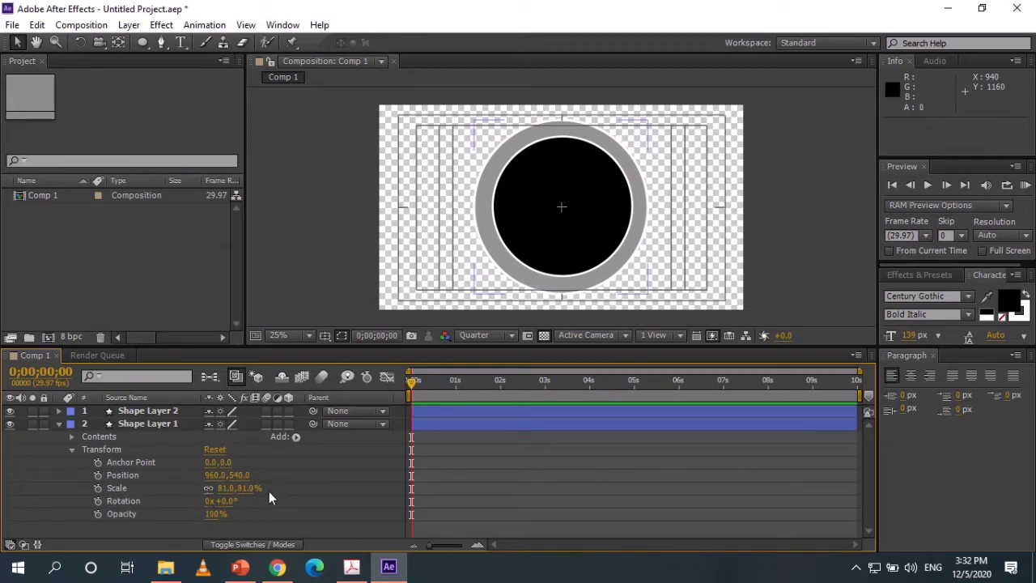
left_click(98, 489)
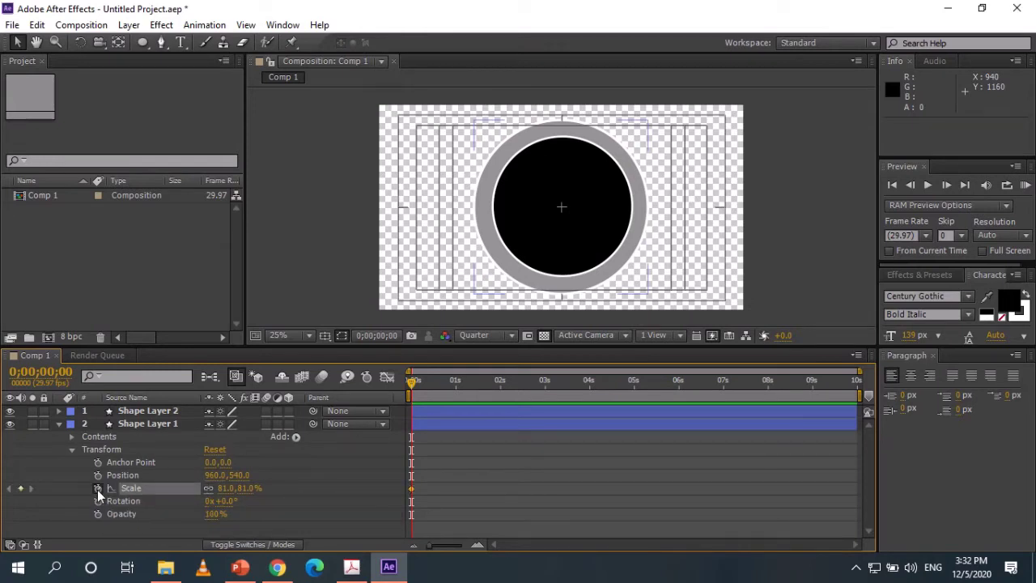
left_click_drag(246, 496, 139, 505)
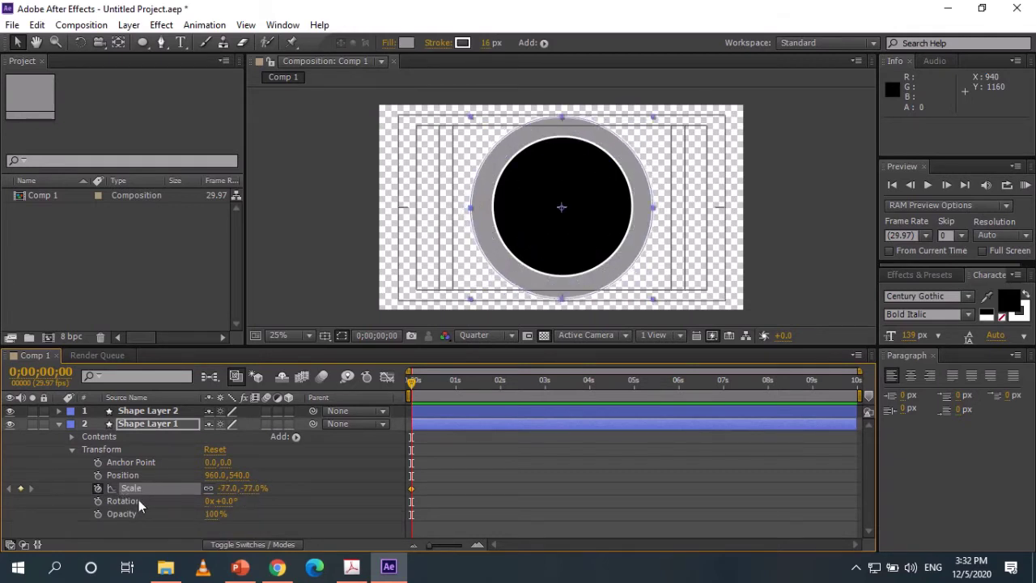
left_click(247, 489)
type("0")
key("Return")
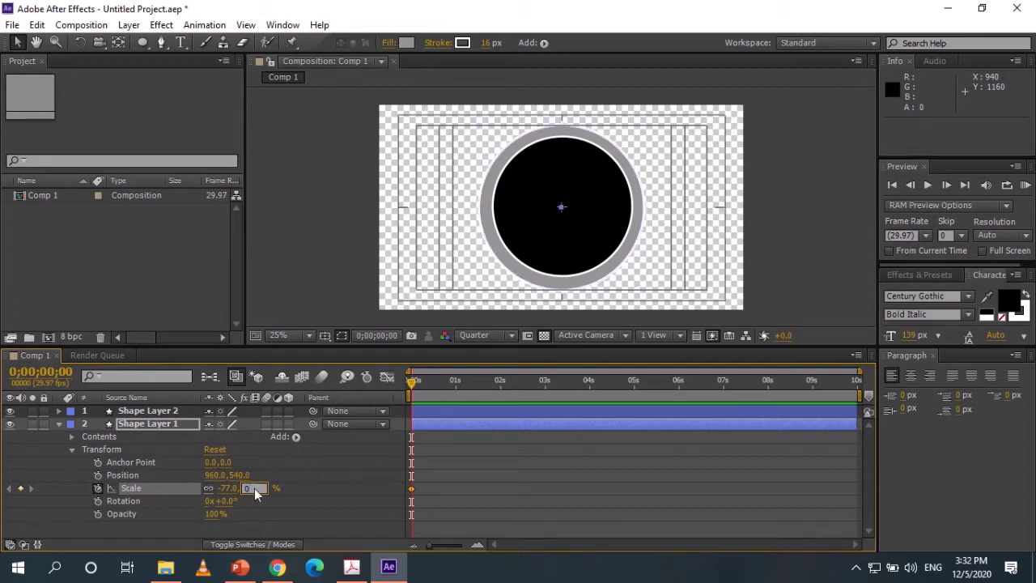
At 0;00;00;16 set the grey ring's scale to 83%, then collapse the layer.
left_click(418, 381)
left_click_drag(418, 382, 437, 386)
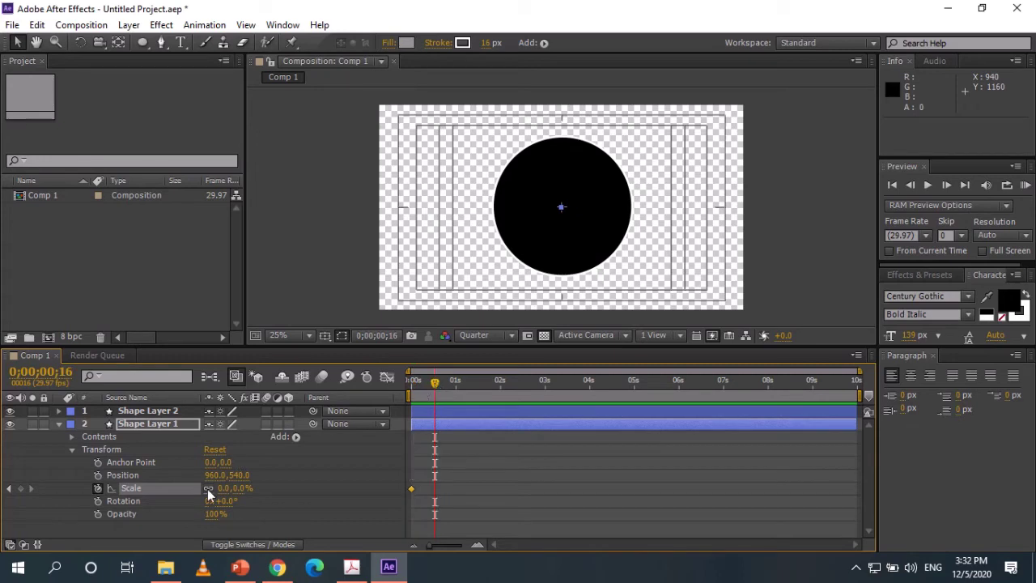
left_click_drag(232, 488, 307, 491)
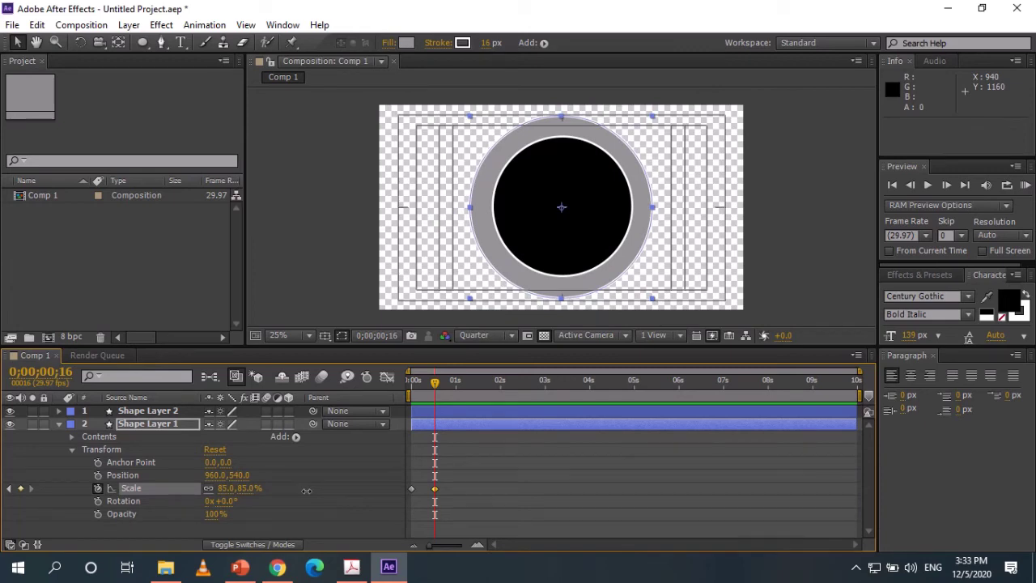
left_click_drag(306, 489, 303, 490)
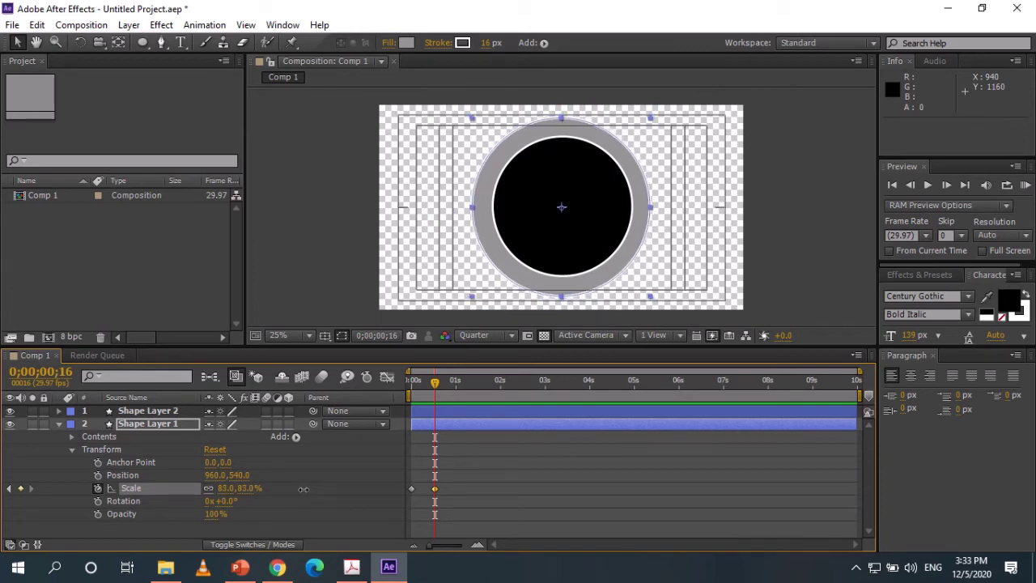
left_click(801, 263)
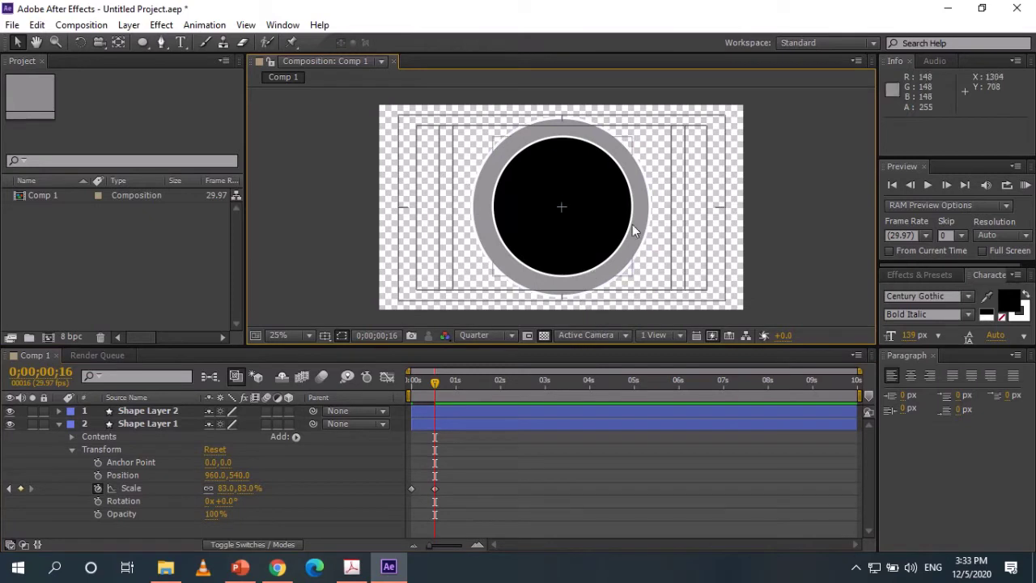
left_click(58, 424)
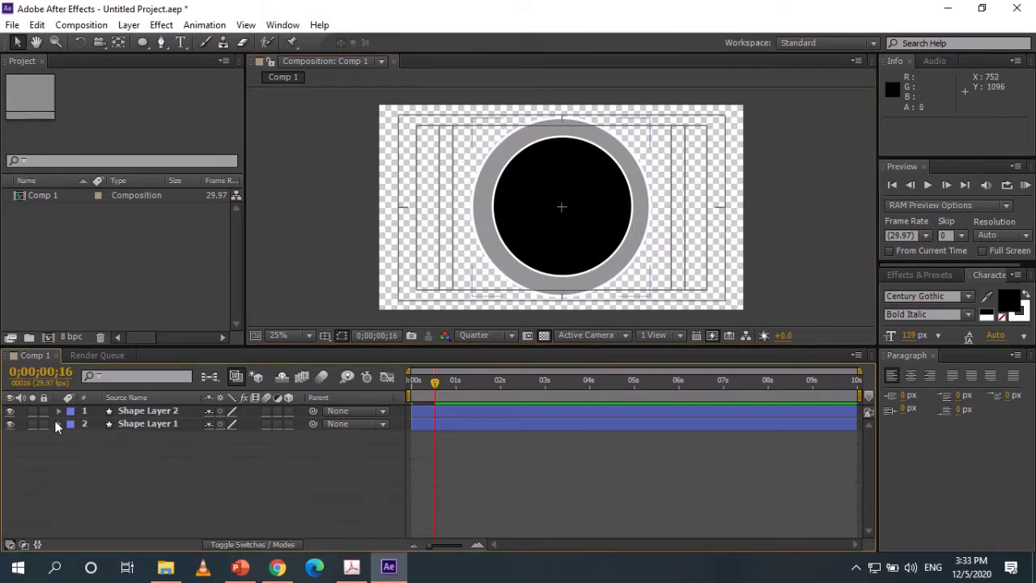
left_click(149, 411)
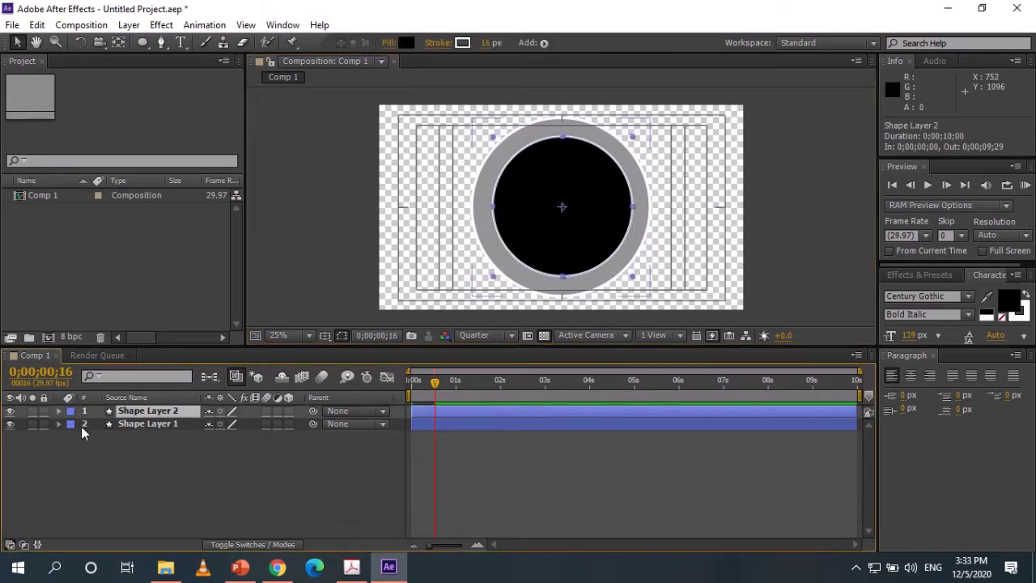
Add a 0% Scale keyframe to Shape Layer 2's black circle at one second.
left_click(58, 411)
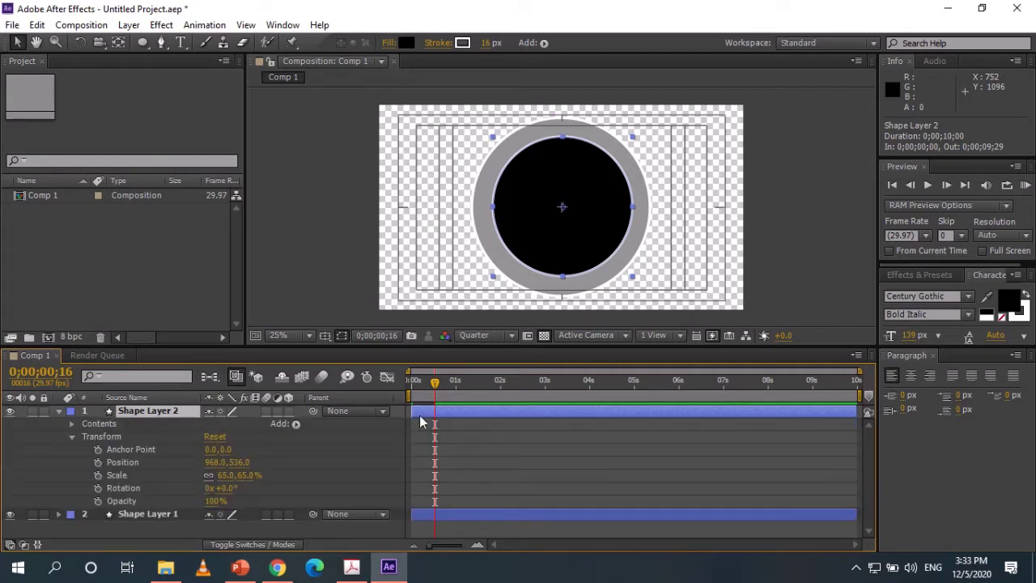
left_click_drag(438, 384, 413, 388)
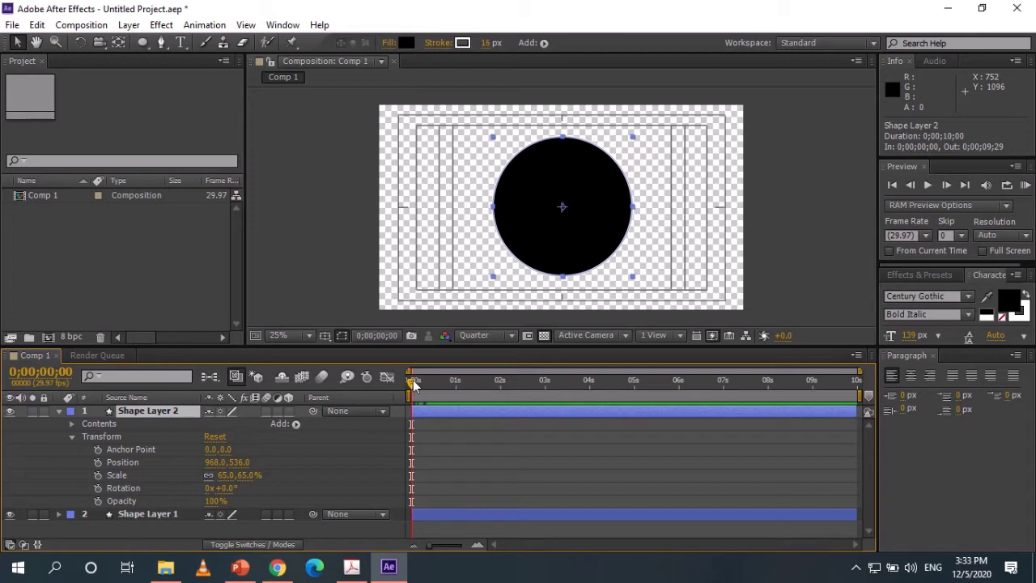
left_click_drag(412, 385, 458, 391)
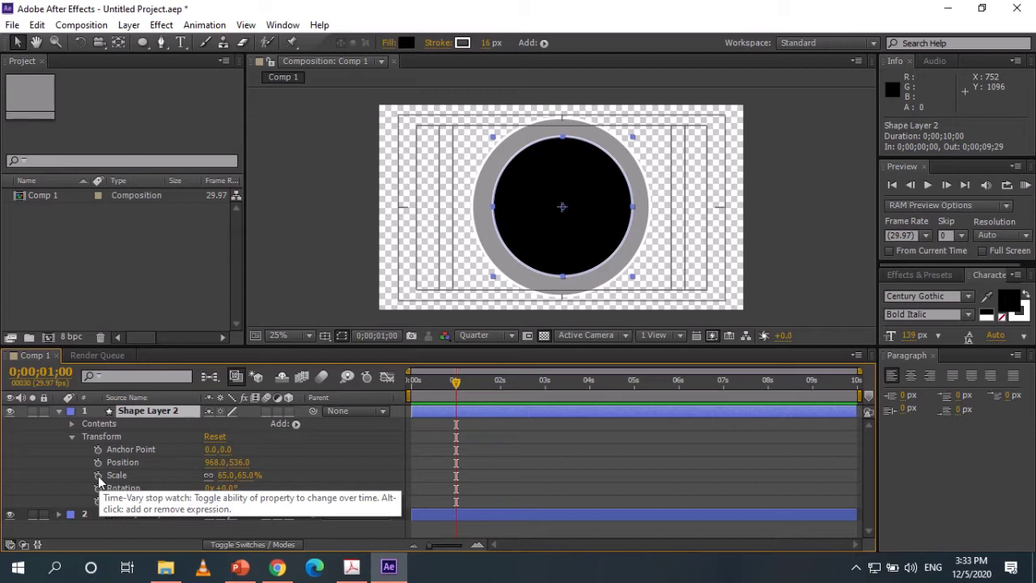
left_click(98, 476)
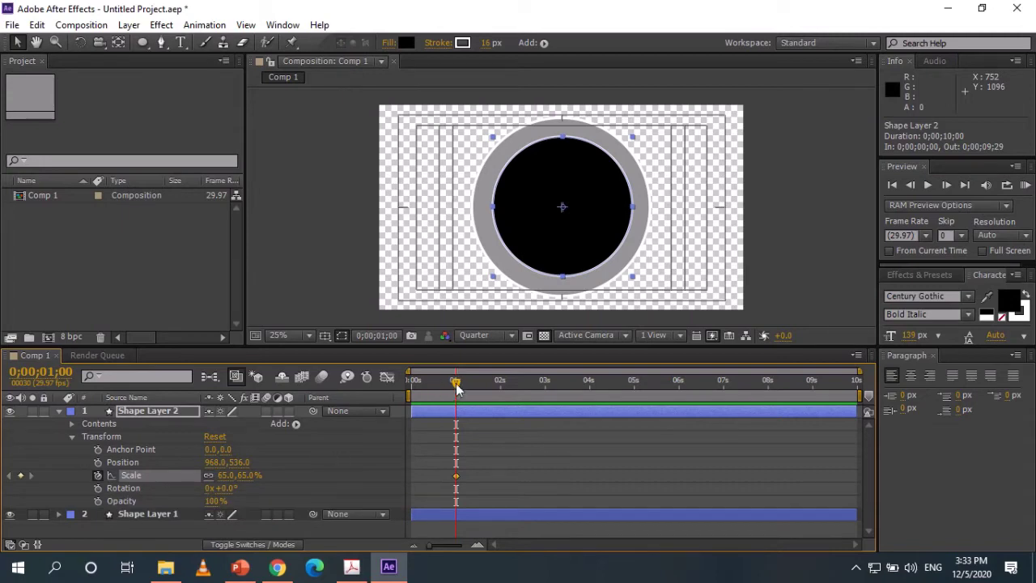
left_click(243, 476)
type("0")
key("Return")
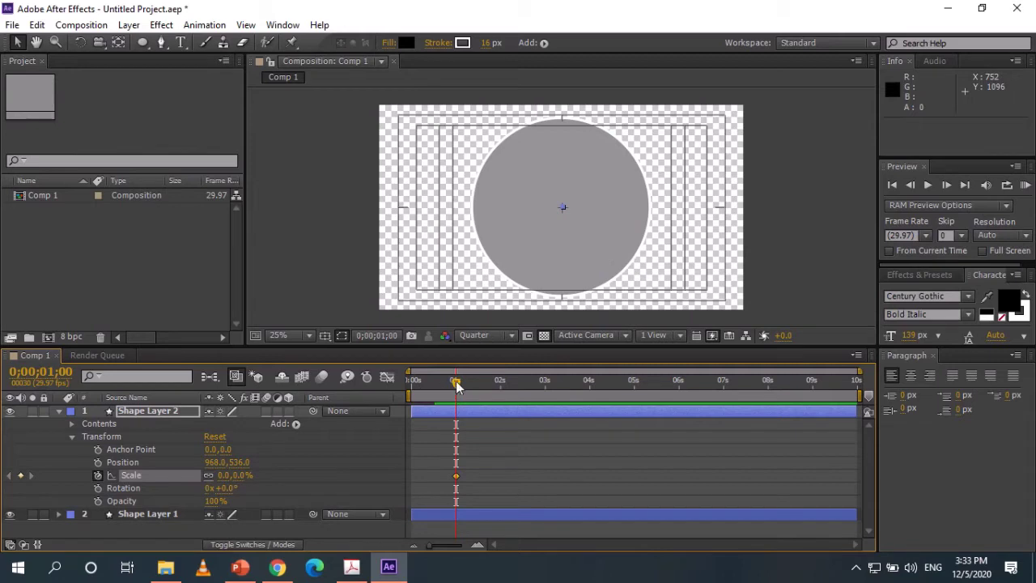
Scale the black circle up to 66% at 0;00;01;14 and ease both keyframes.
left_click_drag(456, 381, 476, 397)
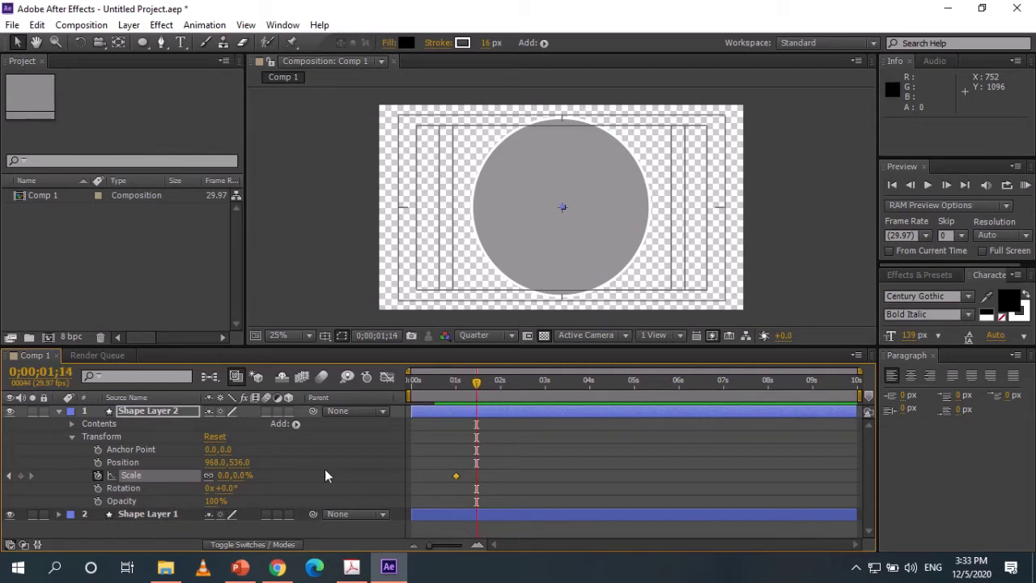
left_click_drag(235, 477, 300, 489)
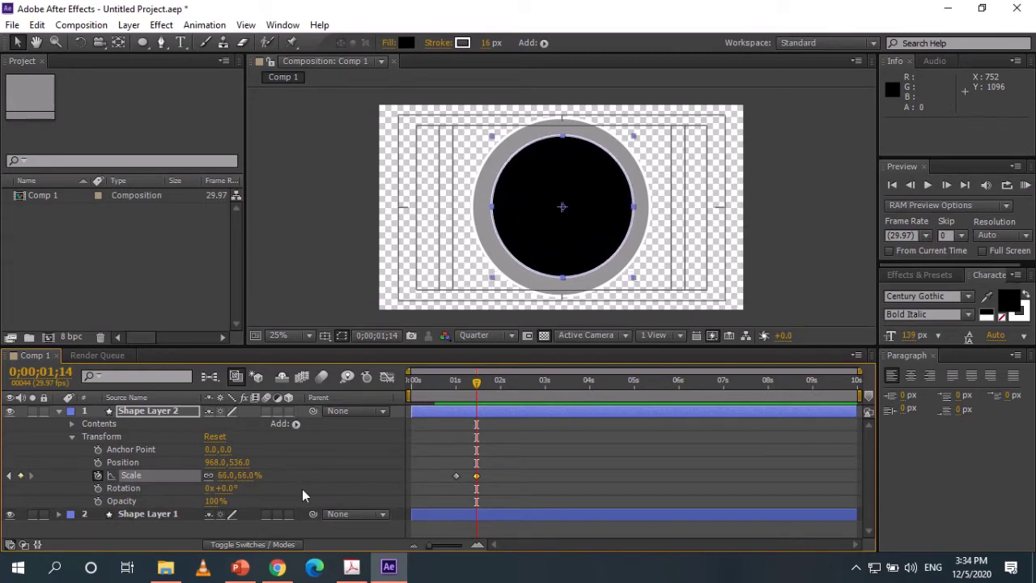
left_click(332, 270)
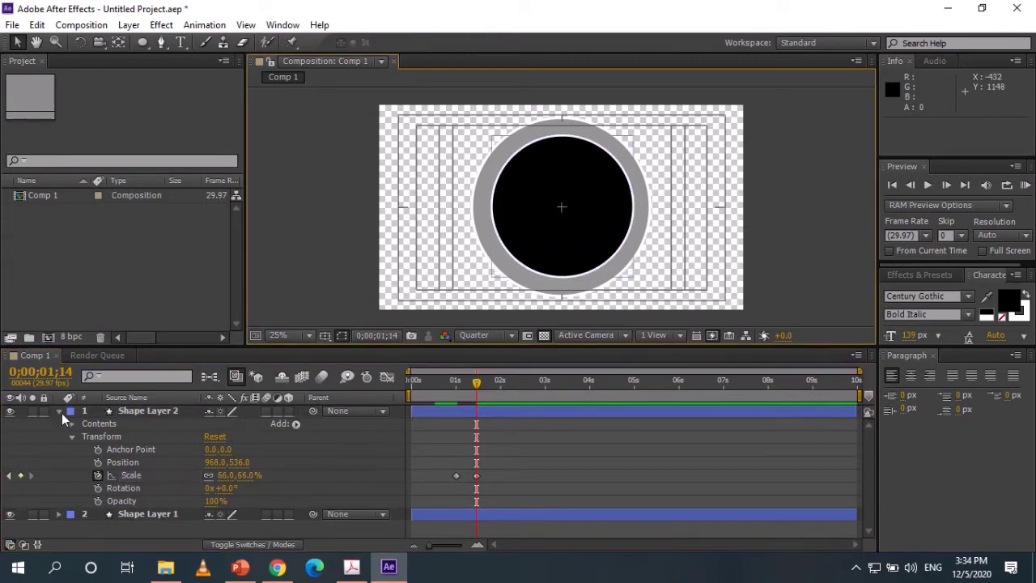
left_click_drag(479, 481, 488, 483)
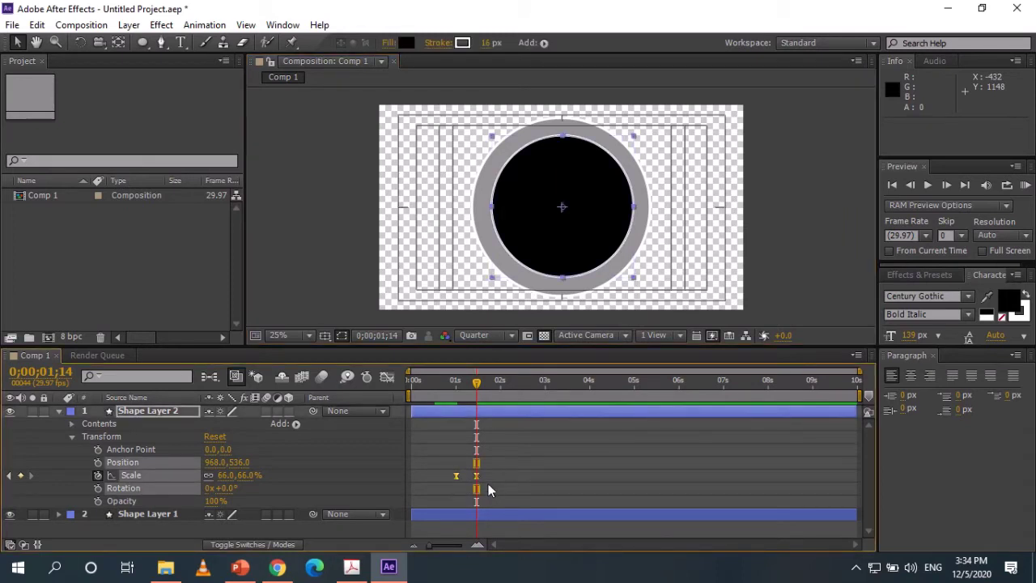
left_click(59, 412)
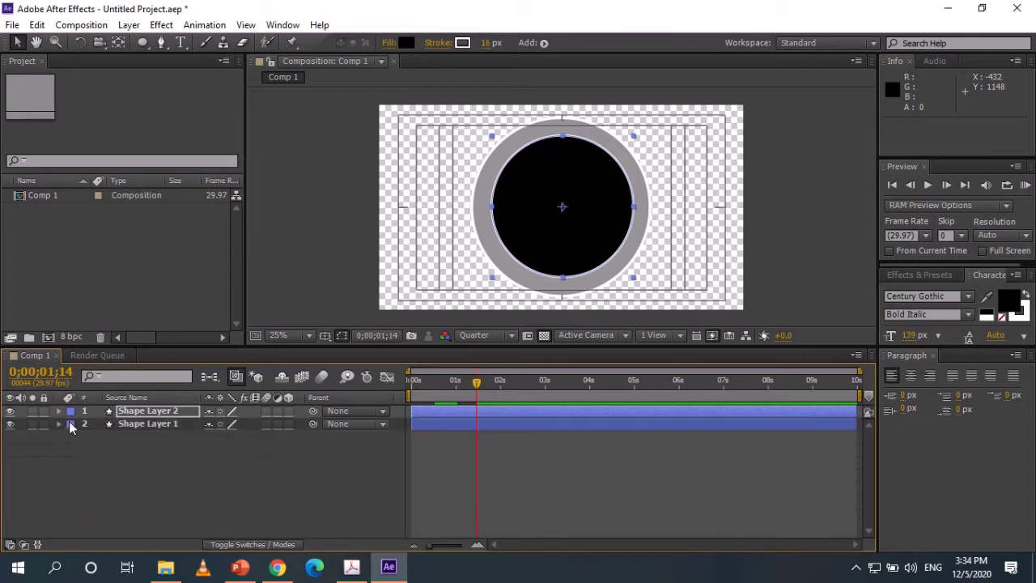
Enable composition motion blur and the Motion Blur switch on both shape layers.
left_click(296, 473)
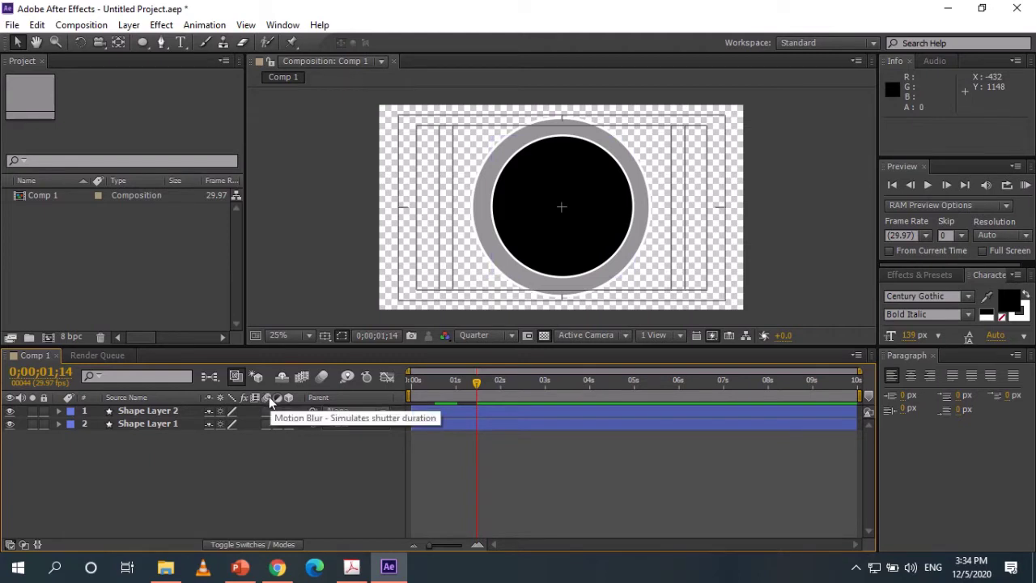
left_click(321, 378)
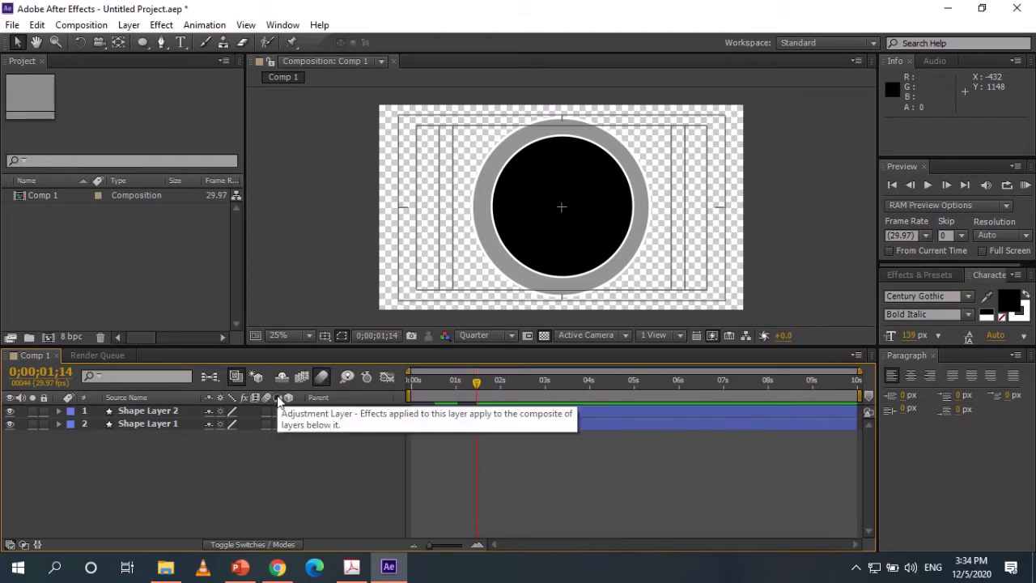
left_click(267, 411)
left_click(267, 424)
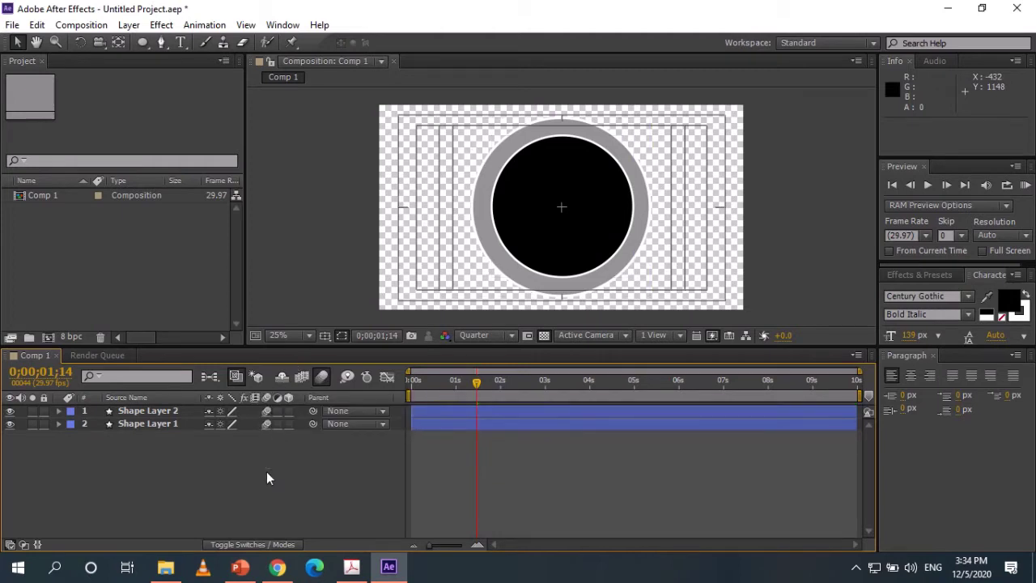
RAM-preview the ring-then-circle pop-in from 0s and scrub through it.
left_click_drag(476, 392, 413, 382)
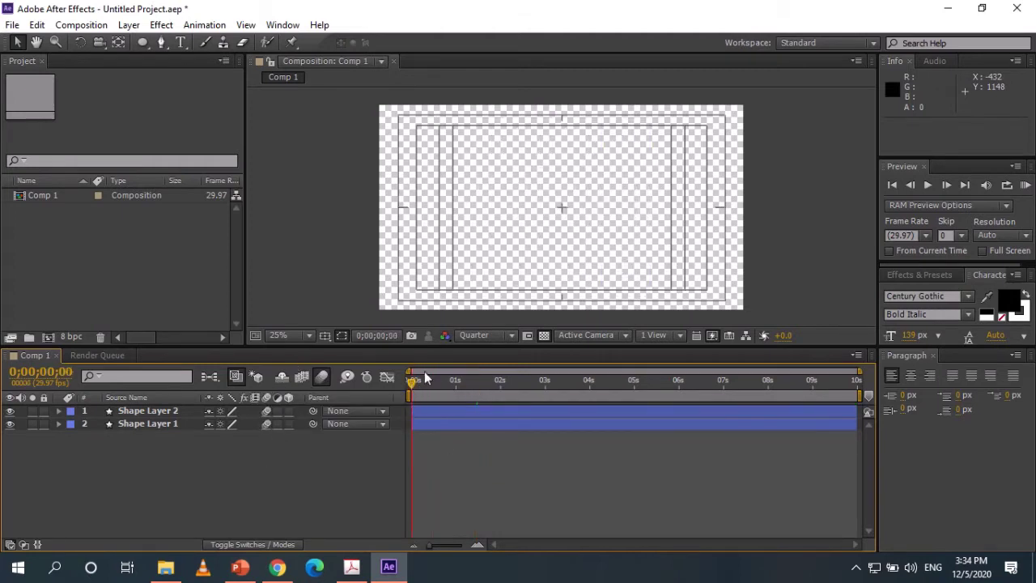
left_click(1025, 186)
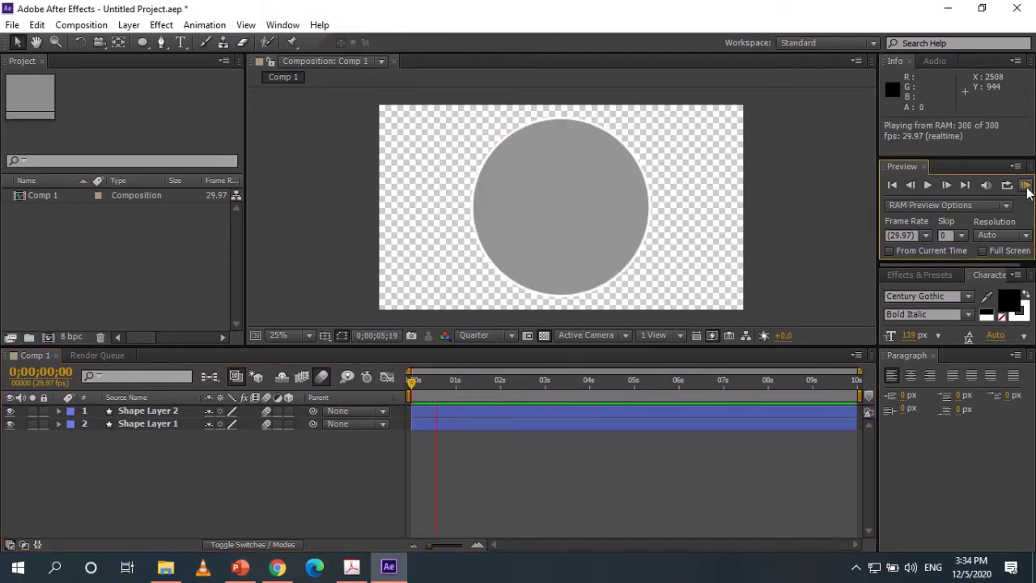
left_click(1025, 186)
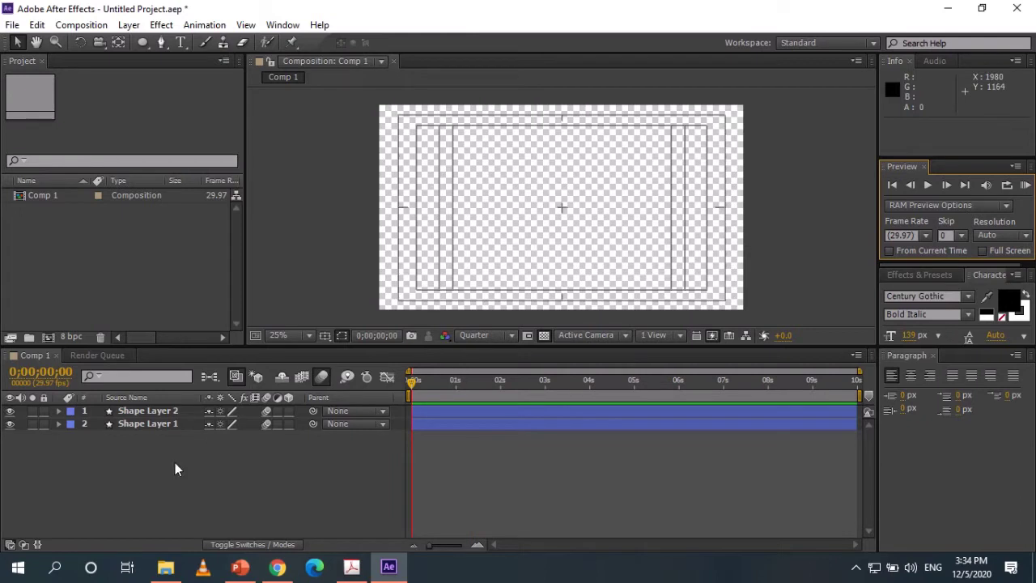
left_click(175, 462)
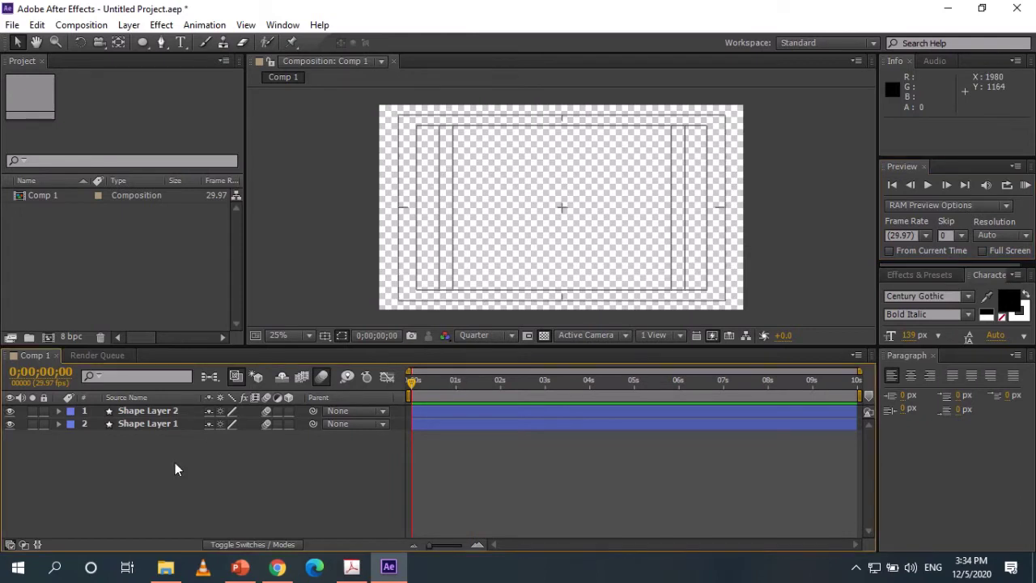
left_click_drag(416, 385, 481, 388)
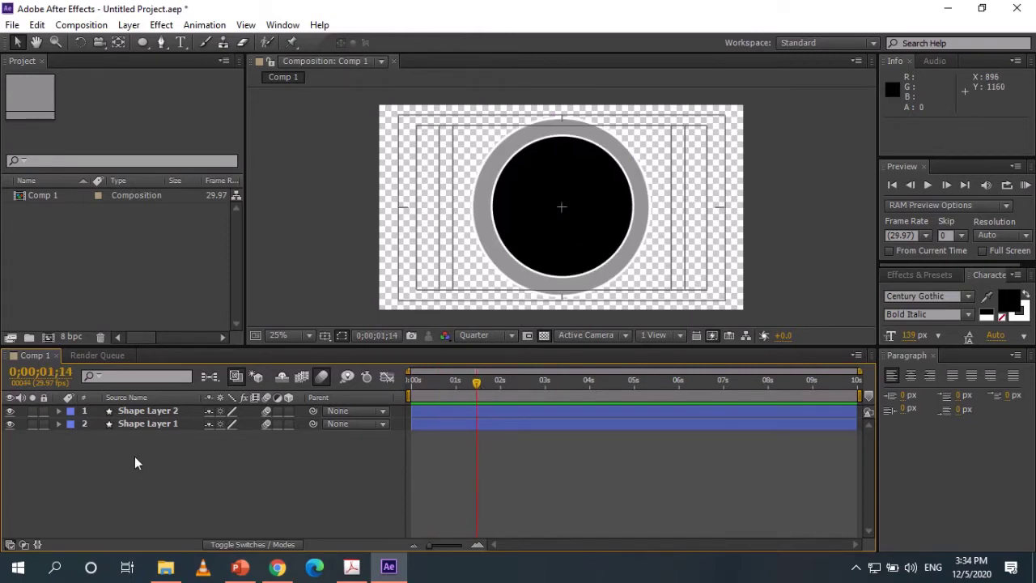
Add Shape Layer 3 with a rectangle drawn across the circle's lower part.
right_click(134, 456)
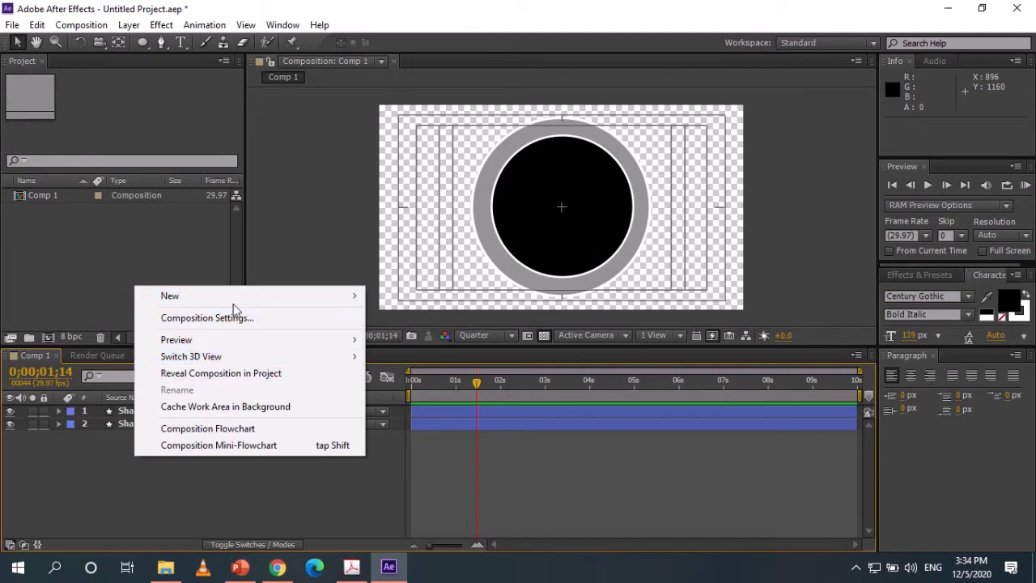
mouse_move(340, 297)
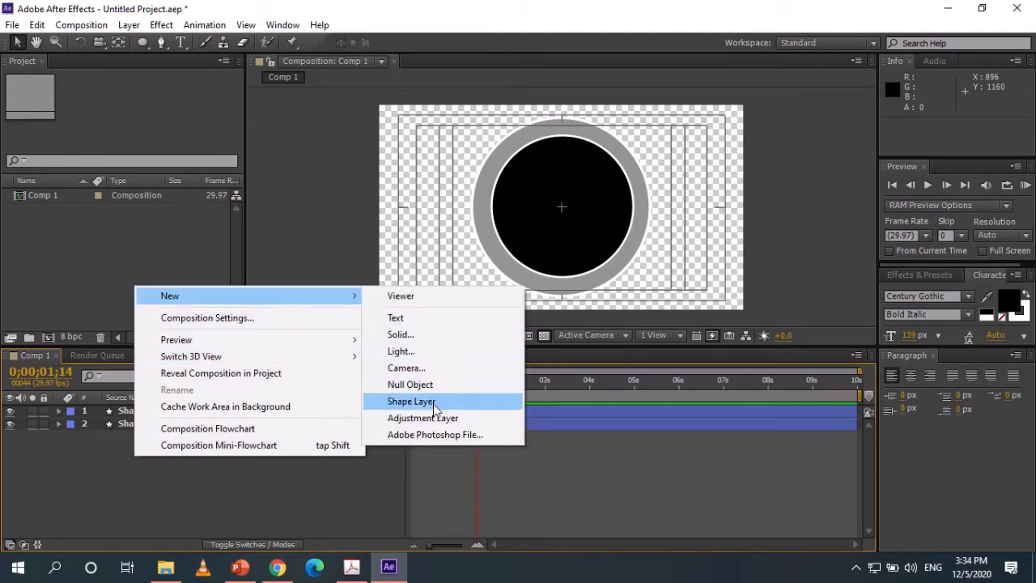
left_click(437, 401)
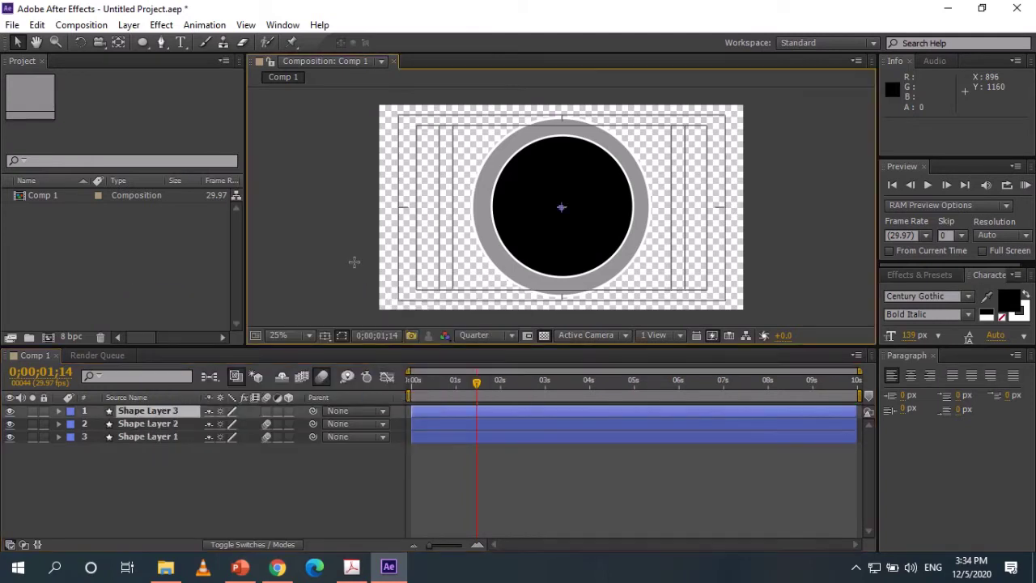
left_click(143, 44)
left_click(146, 44)
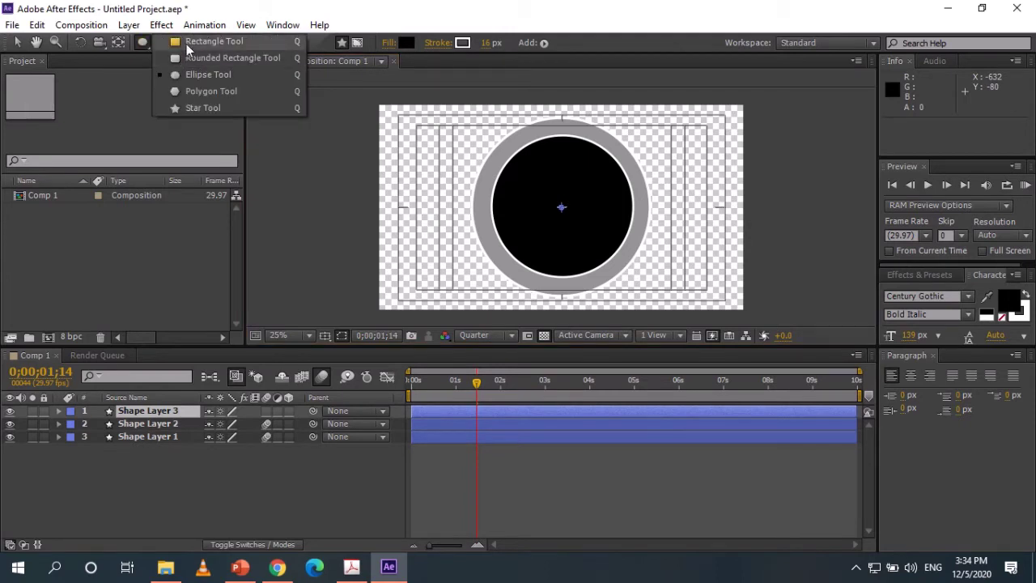
left_click(194, 42)
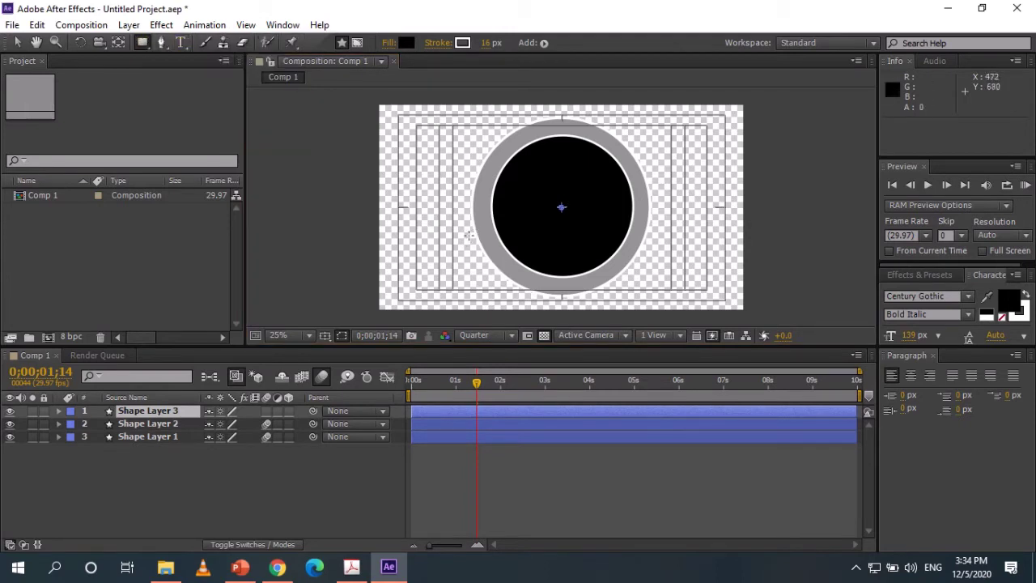
mouse_move(468, 235)
left_mouse_down()
mouse_move(514, 260)
mouse_move(681, 283)
mouse_move(674, 274)
left_mouse_up()
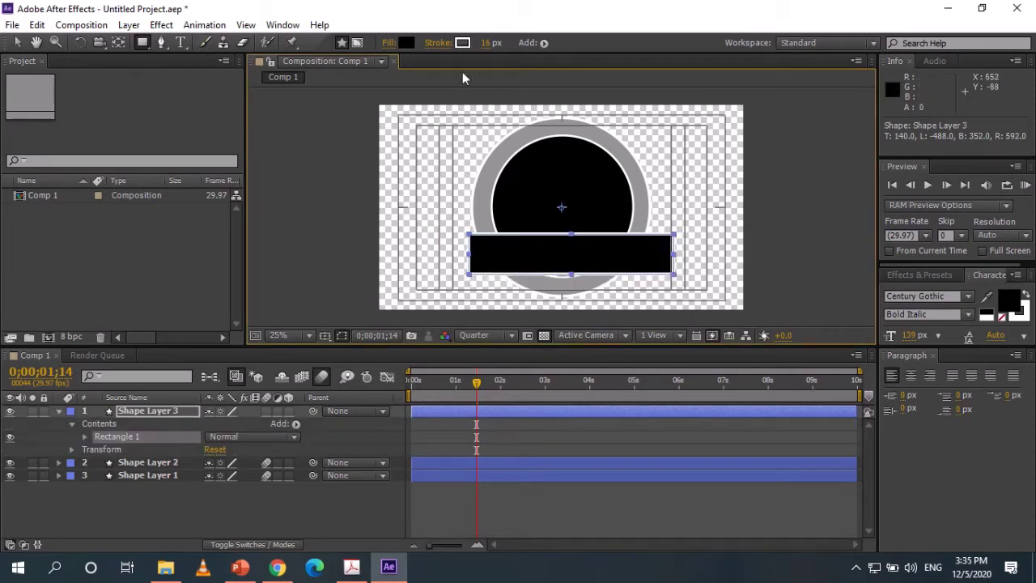
Fill the rectangle with the ring's grey #949494, sampled with the eyedropper.
left_click(406, 42)
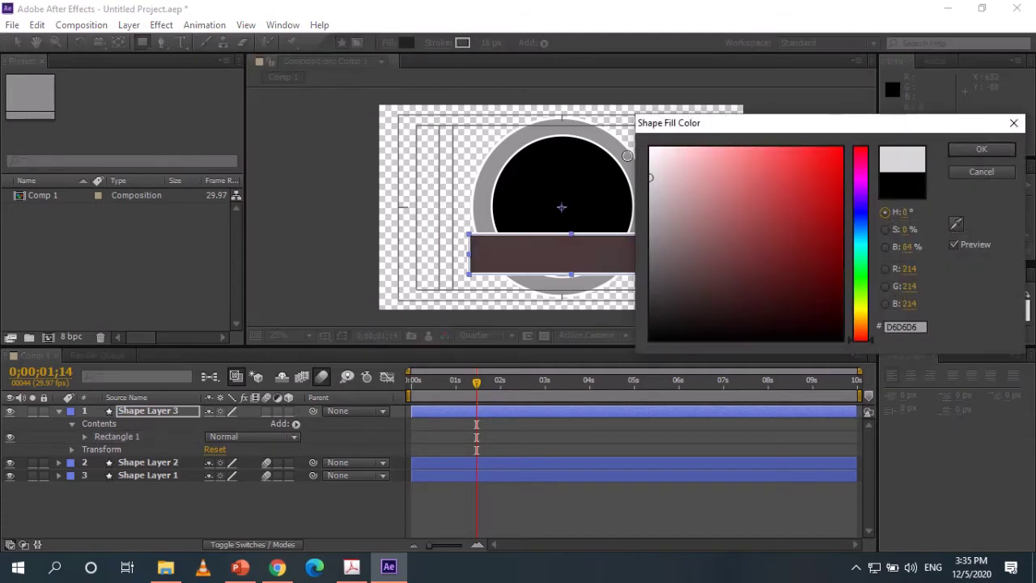
left_click_drag(581, 366, 585, 229)
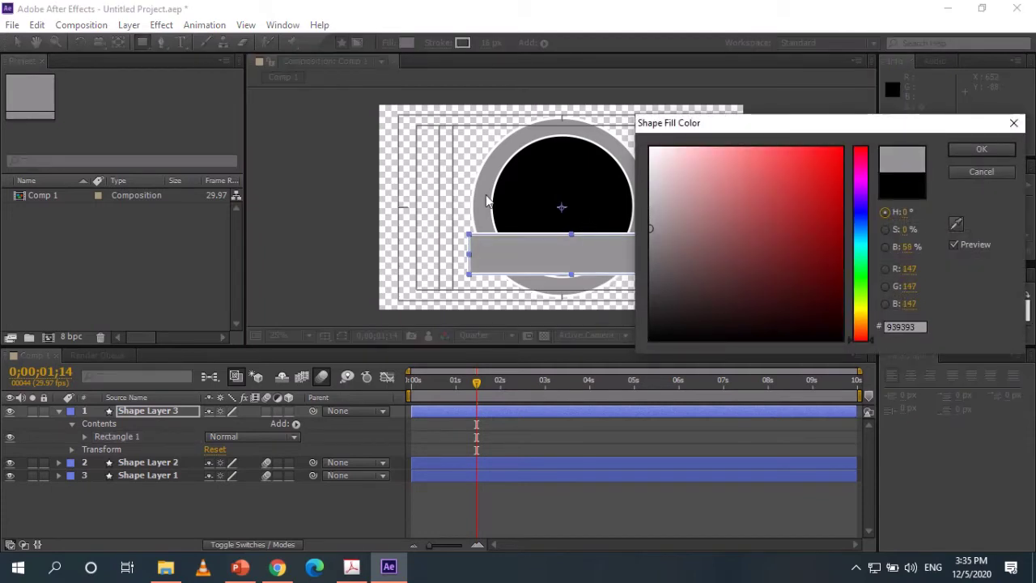
left_click(955, 225)
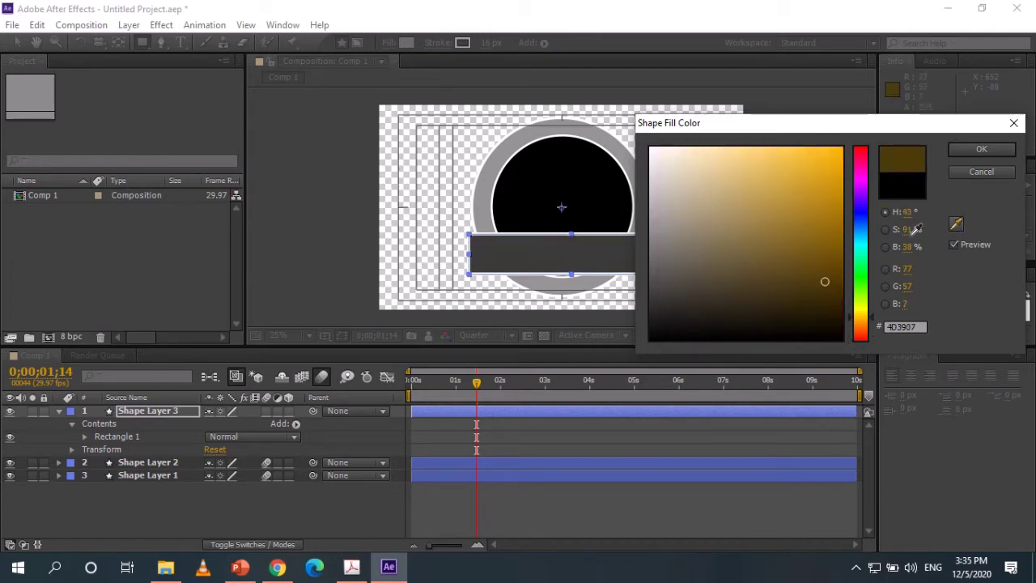
left_click(530, 131)
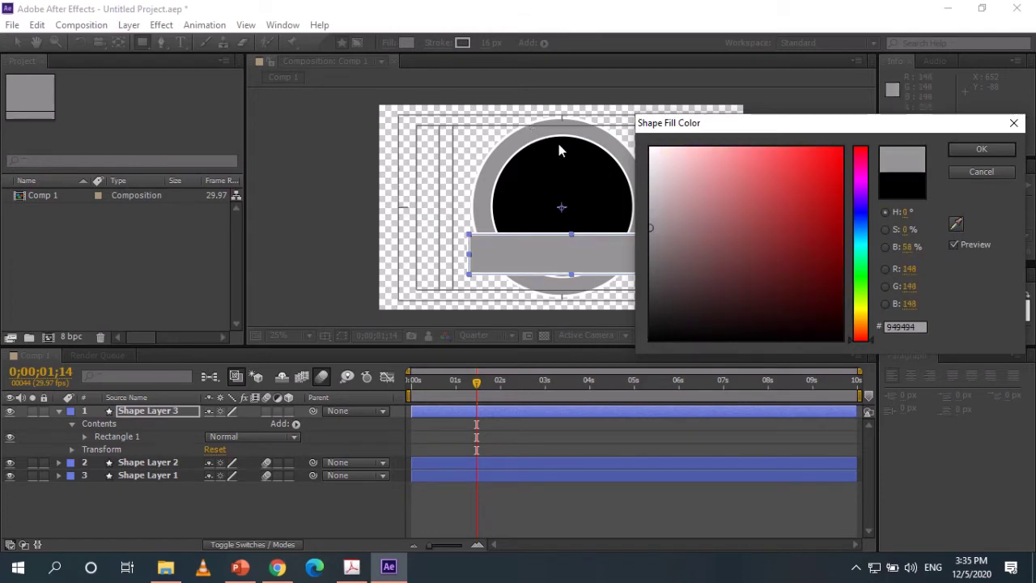
left_click(982, 149)
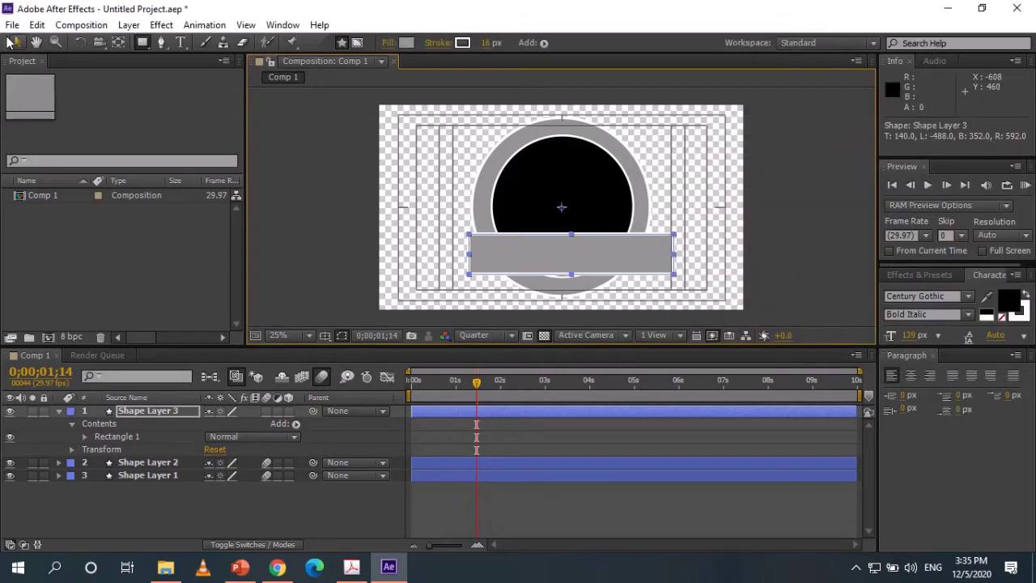
Scale the grey bar down and move it over the bottom of the circle.
left_click(16, 43)
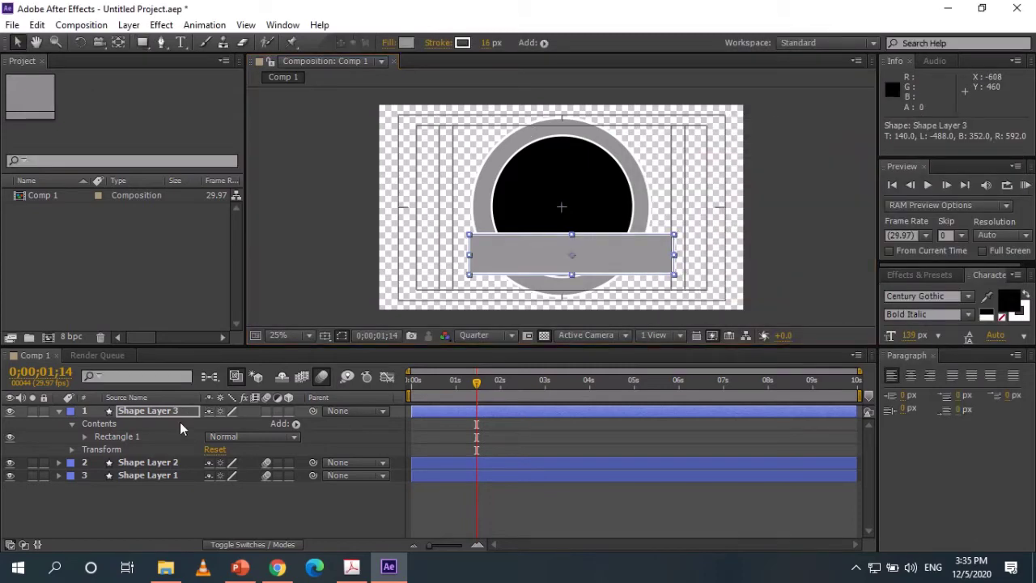
left_click(58, 410)
left_click(58, 410)
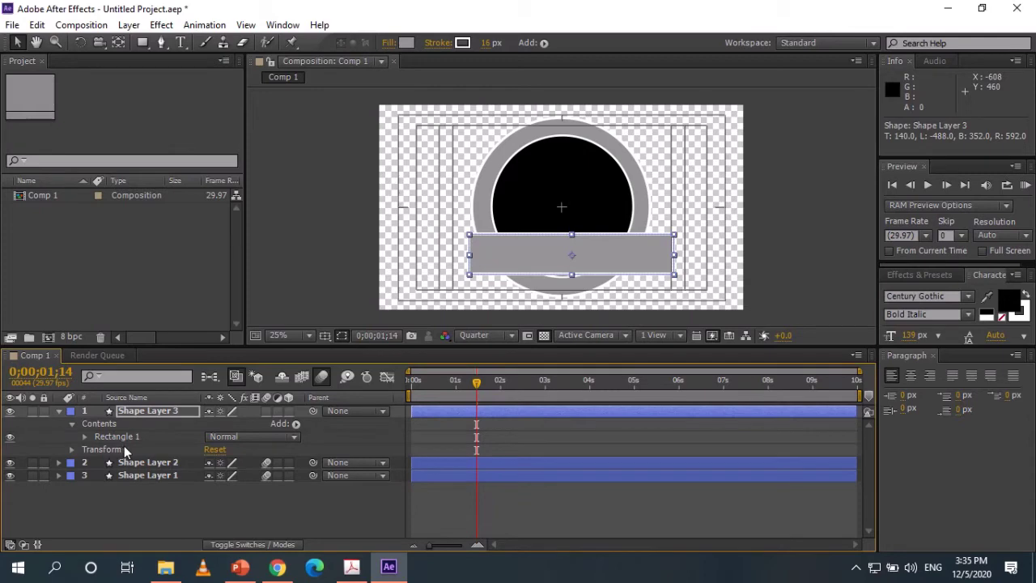
left_click(58, 410)
key("s")
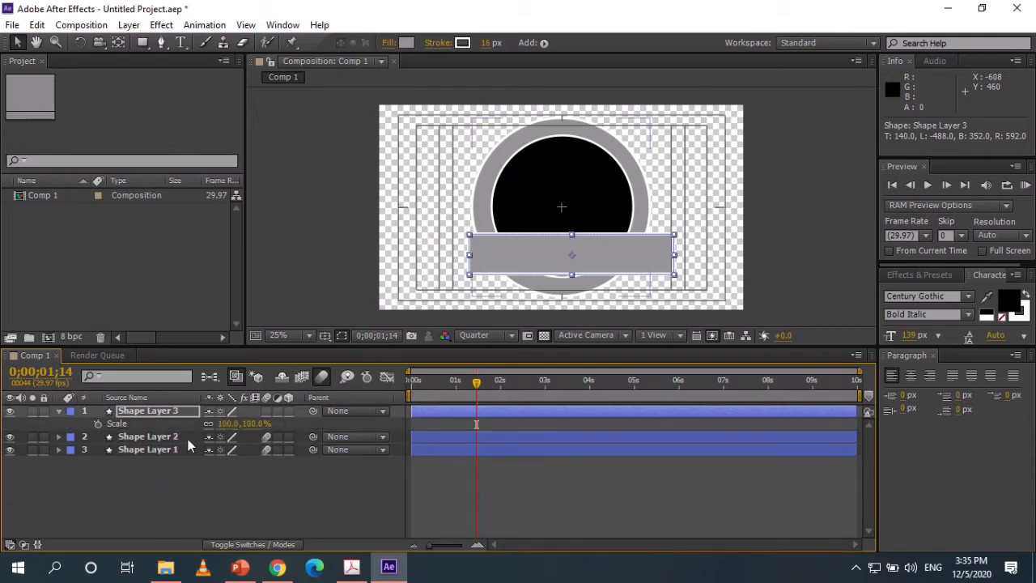
left_click_drag(251, 423, 240, 423)
left_click_drag(592, 244, 588, 266)
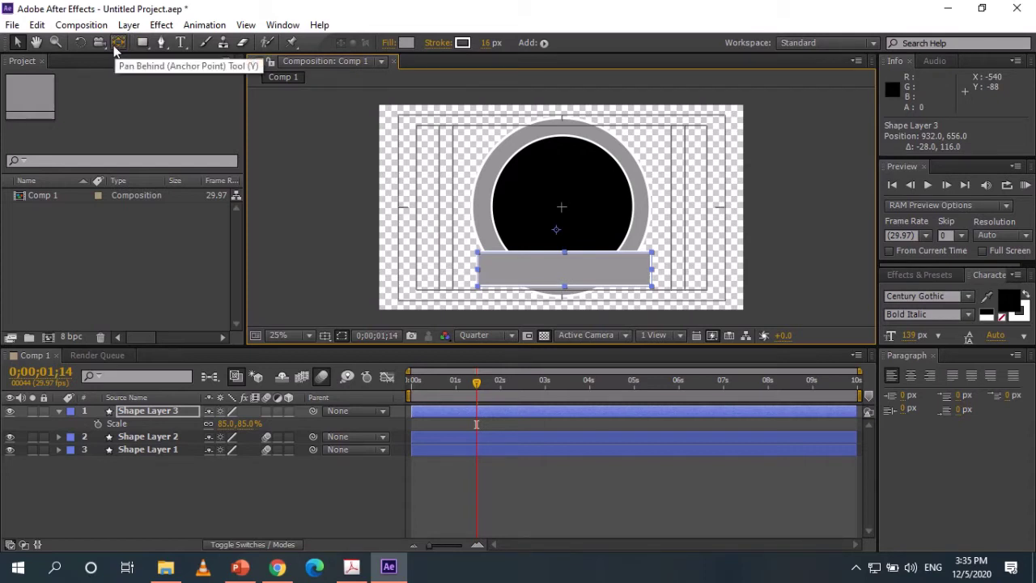
Stretch the bar wide and slim to 99.2, 93.6% scale and nudge it to 924, 644.
left_click(117, 43)
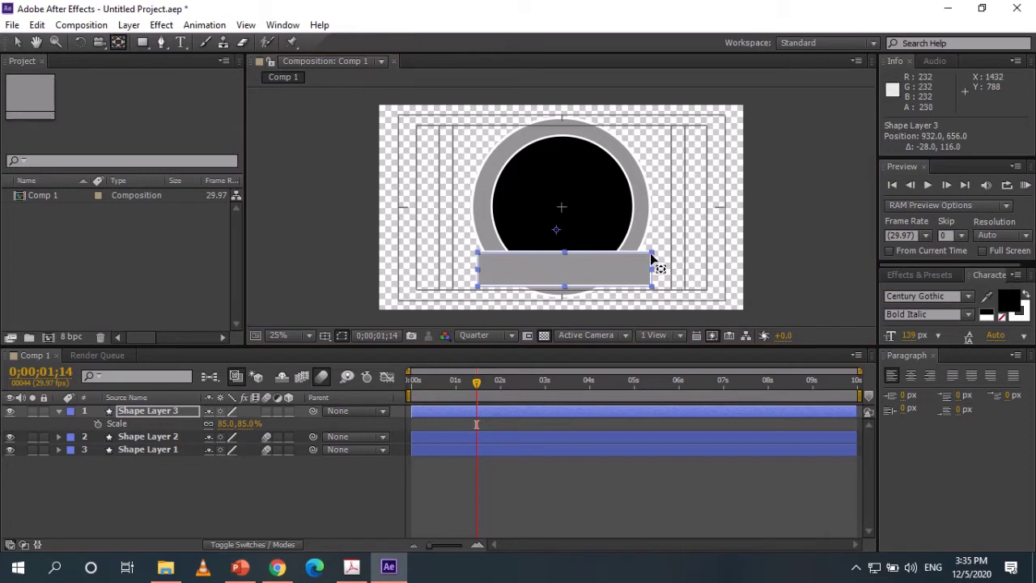
left_click(81, 41)
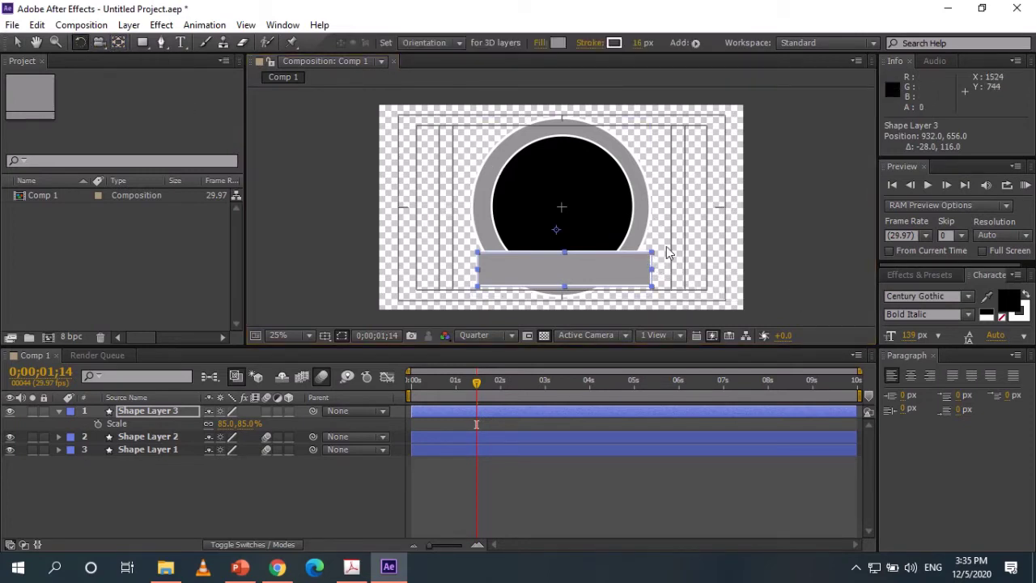
left_click_drag(652, 252, 671, 259)
left_click(161, 42)
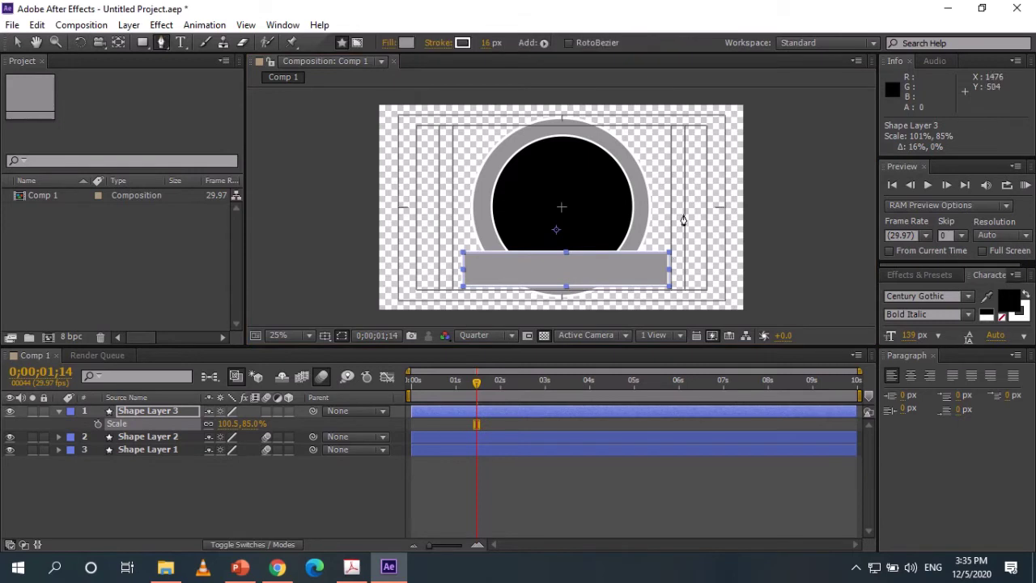
left_click_drag(671, 254, 654, 248)
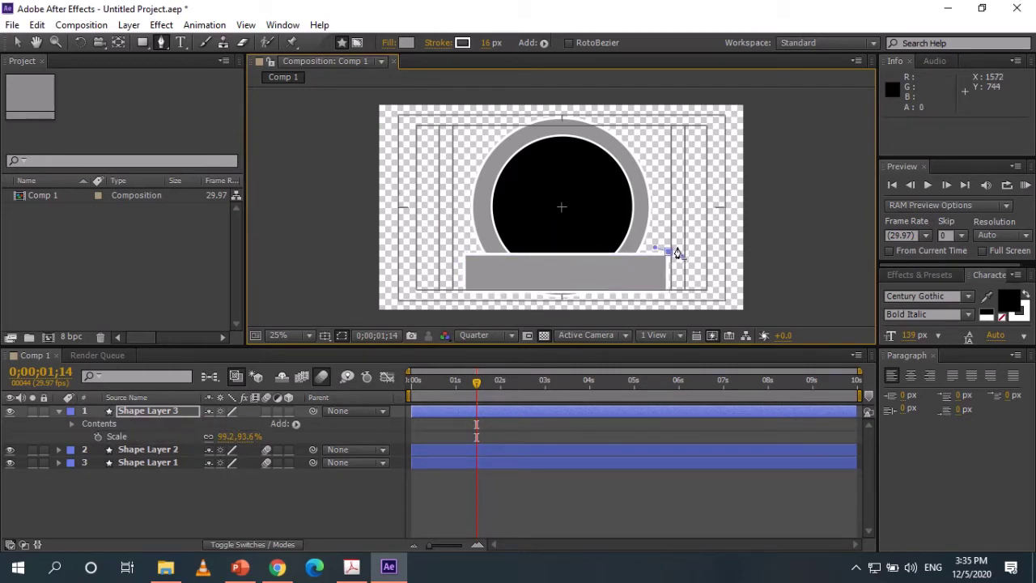
key("ctrl+z")
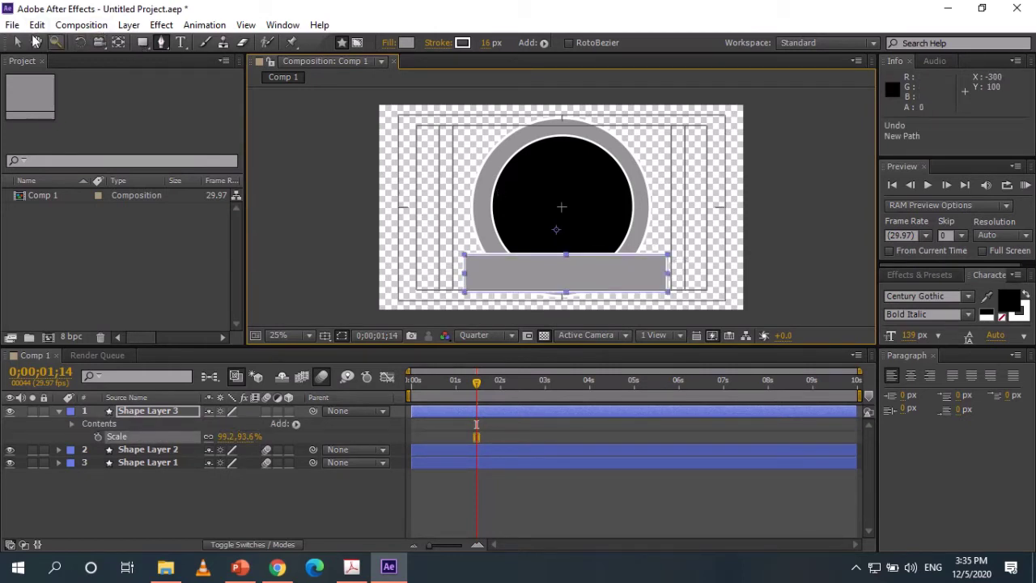
left_click(17, 42)
left_click_drag(531, 263, 530, 261)
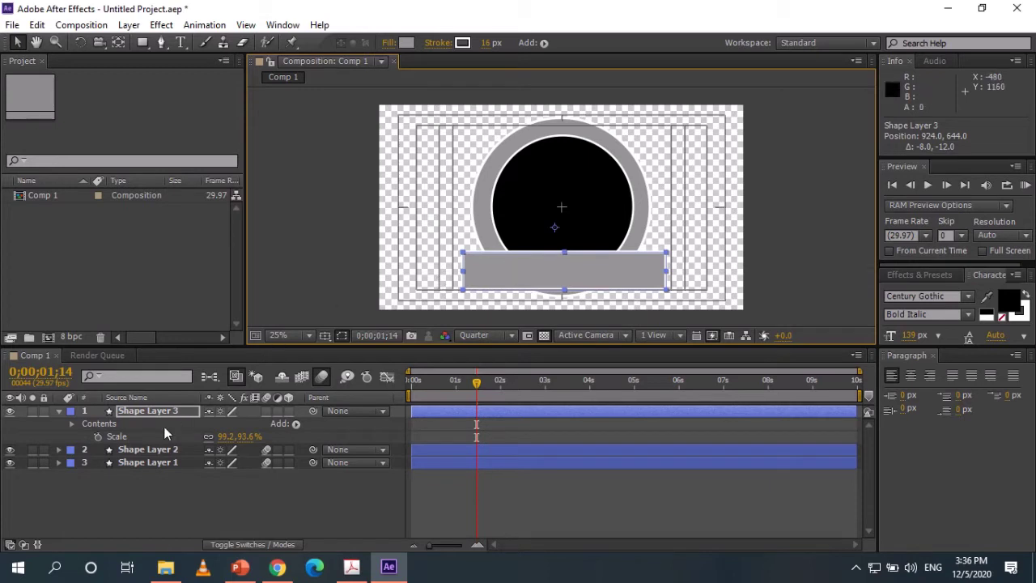
Rotate the grey bar to -5° and nudge it up to position 932, 624.
key("r")
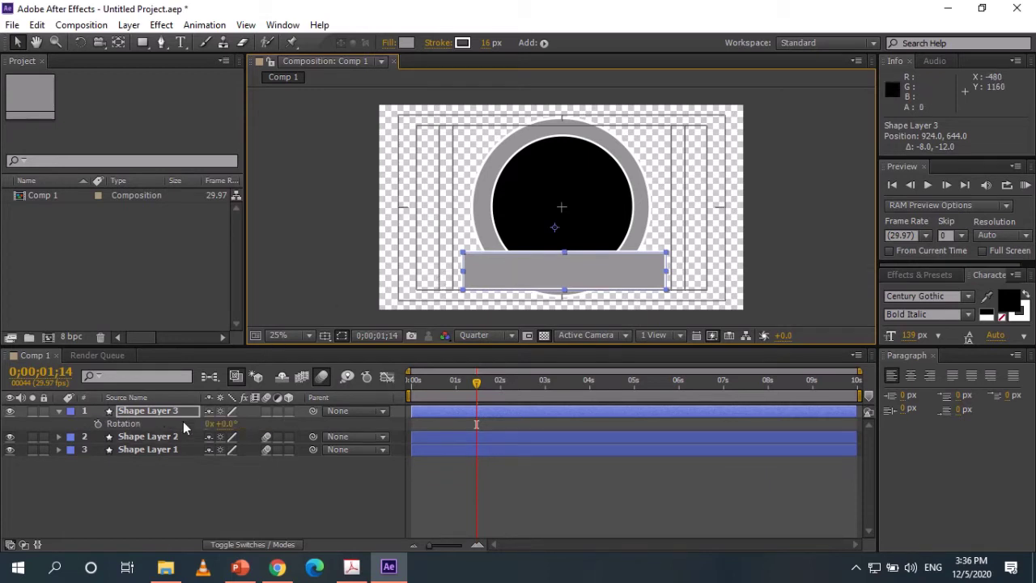
left_click_drag(230, 424, 223, 423)
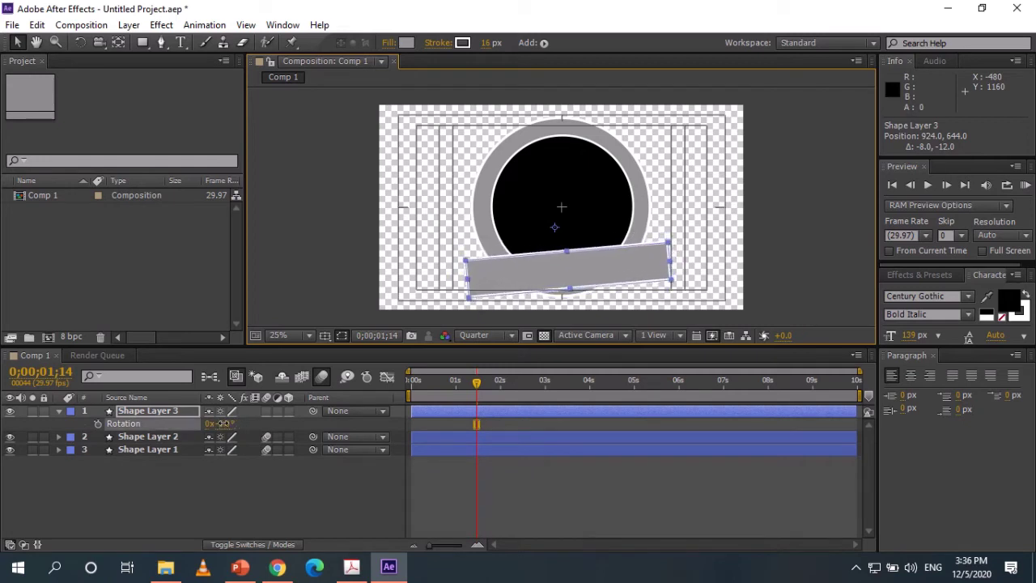
left_click_drag(608, 273, 603, 271)
left_click(302, 224)
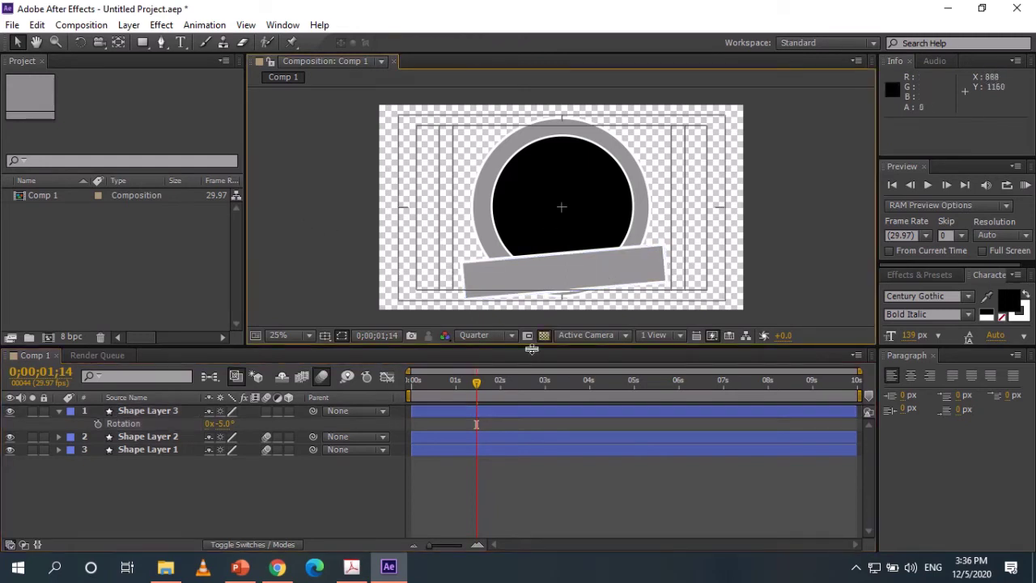
left_click(59, 411)
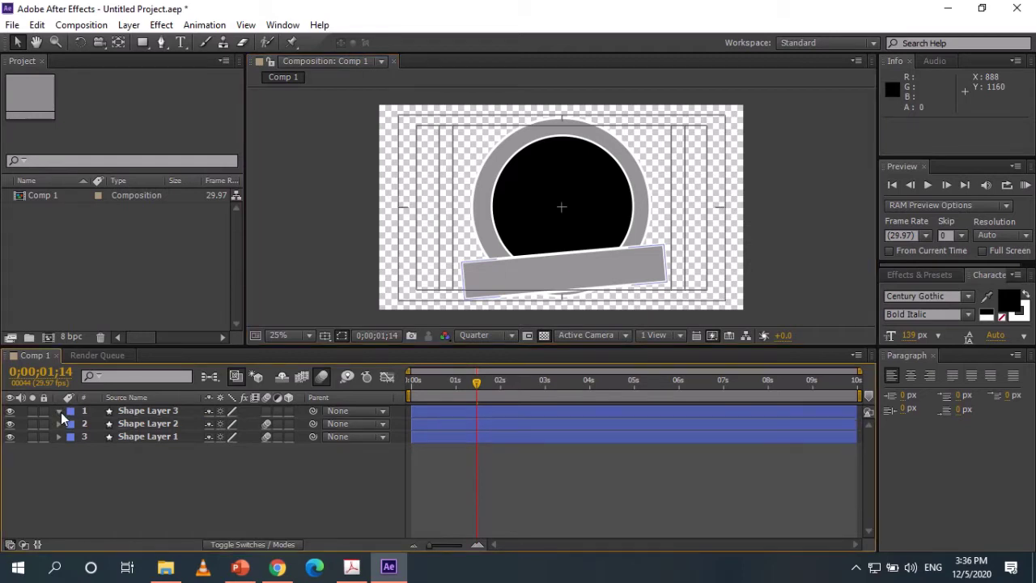
left_click(59, 411)
left_click(59, 411)
left_click(596, 265)
left_click_drag(609, 265, 616, 258)
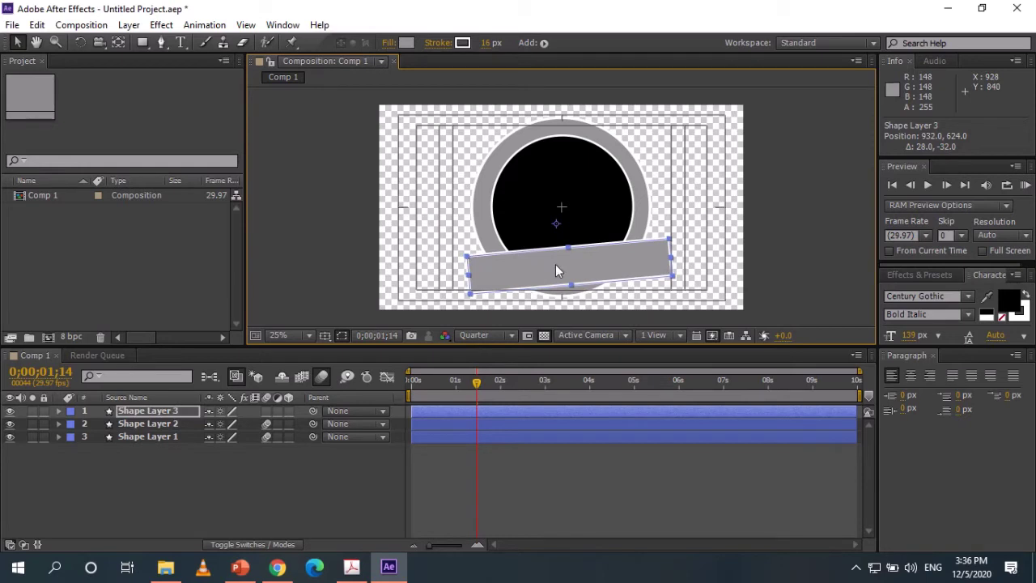
Turn on the 3D Layer switch for Shape Layer 3 and move the time indicator to 0;00;01;23.
left_click(59, 411)
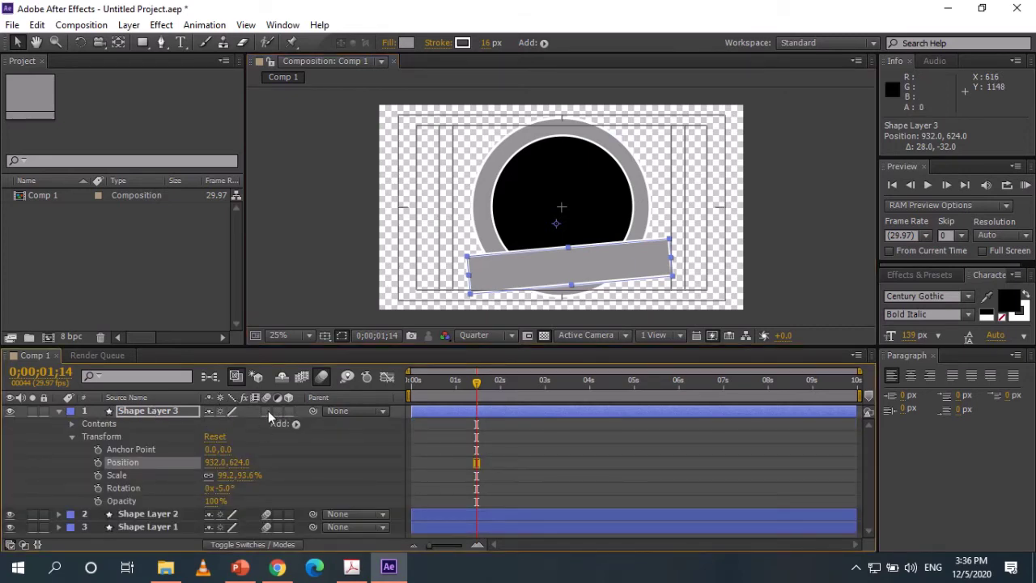
left_click(288, 411)
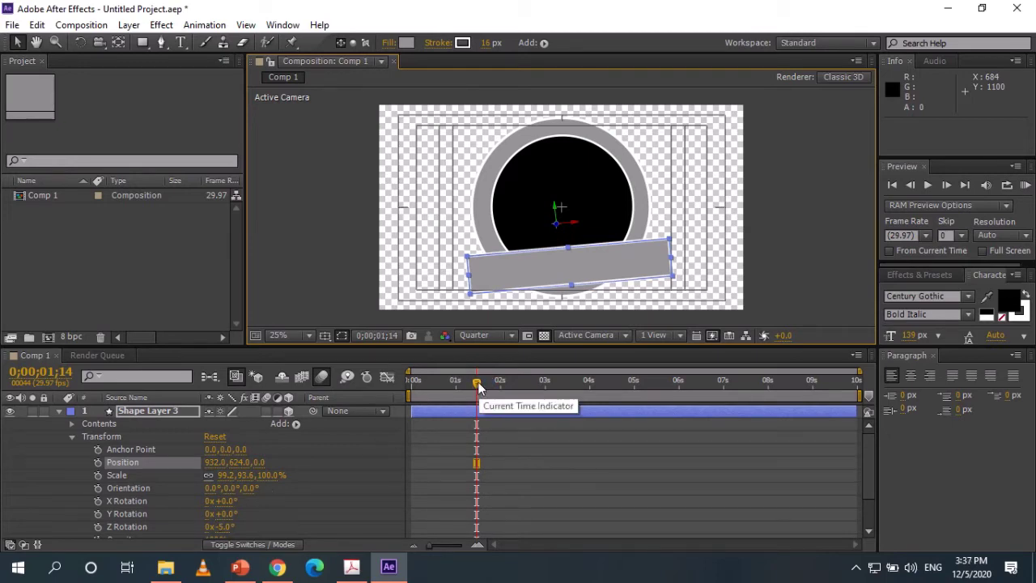
mouse_move(478, 381)
left_mouse_down()
mouse_move(429, 382)
mouse_move(490, 394)
left_mouse_up()
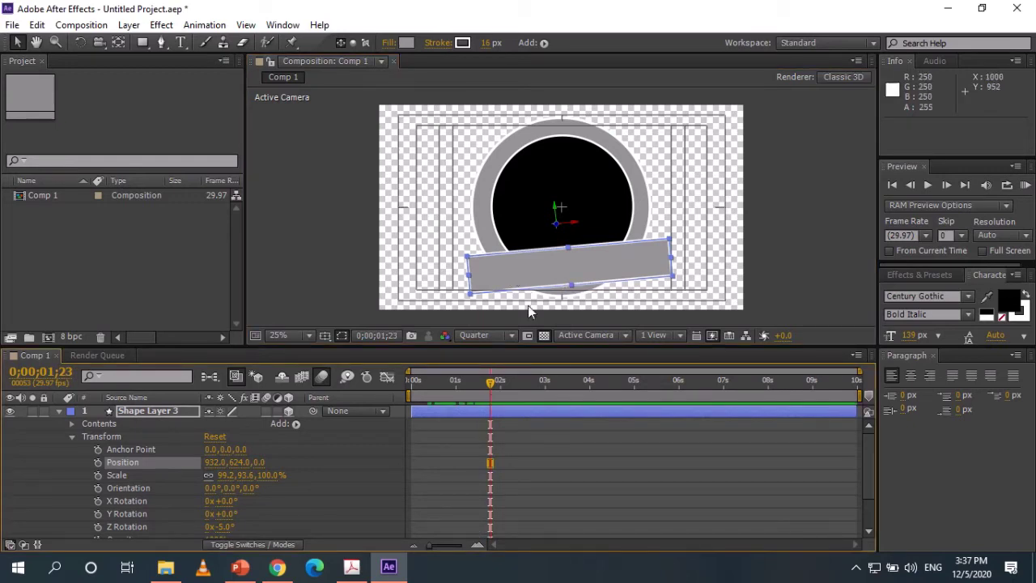
scroll(202, 457, "down", 2)
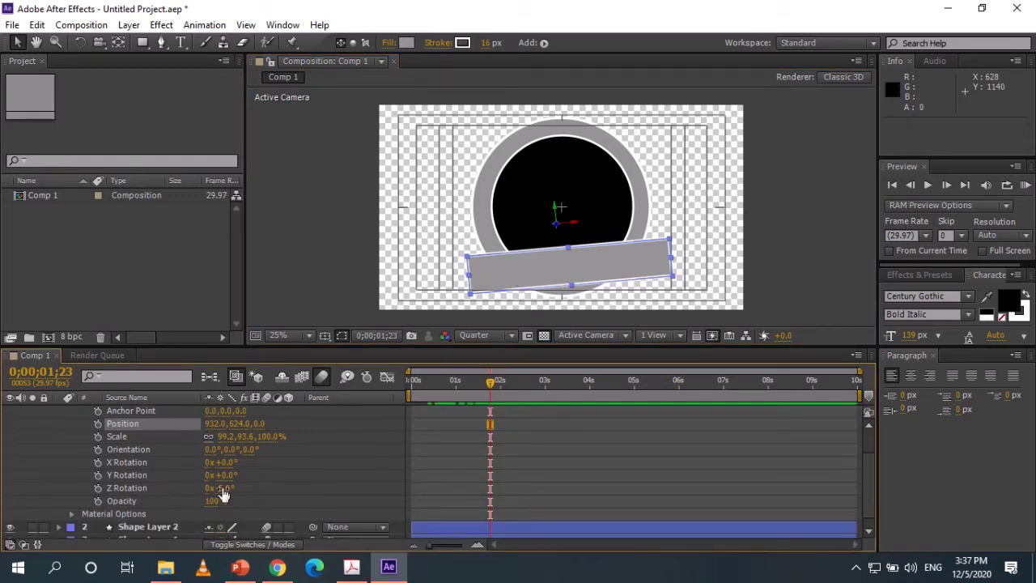
scroll(203, 473, "up", 2)
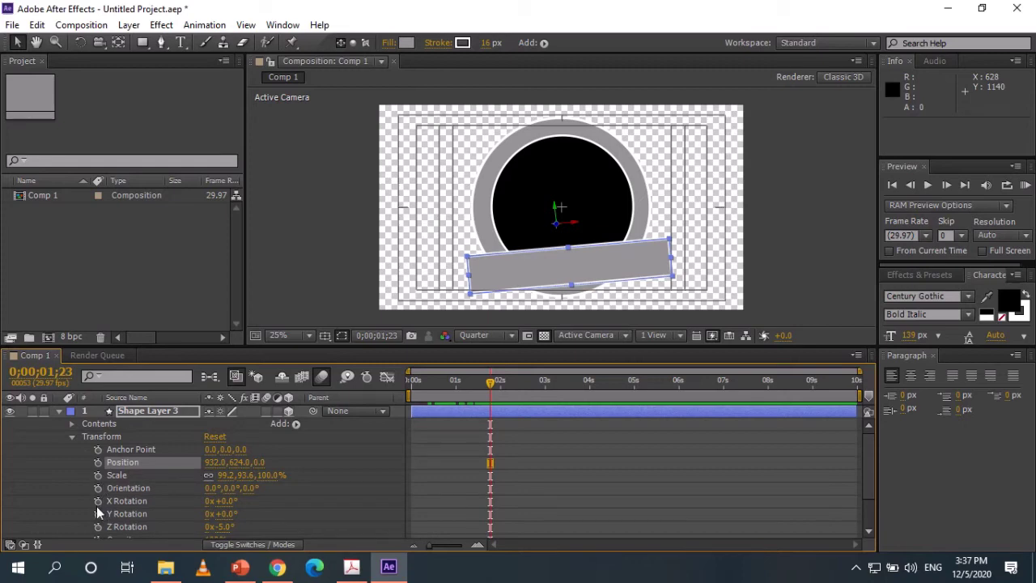
scroll(134, 498, "down", 3)
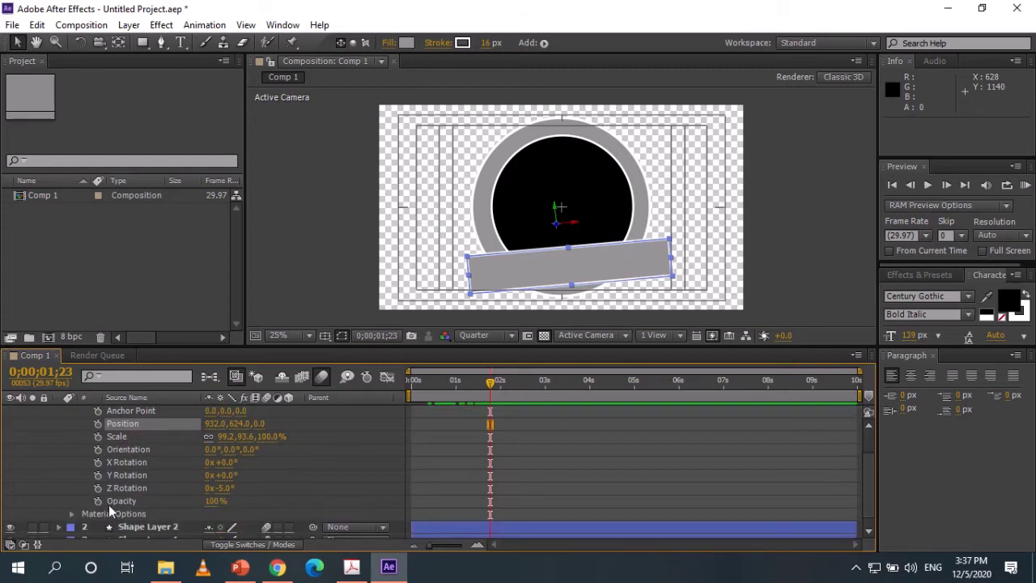
scroll(109, 490, "up", 3)
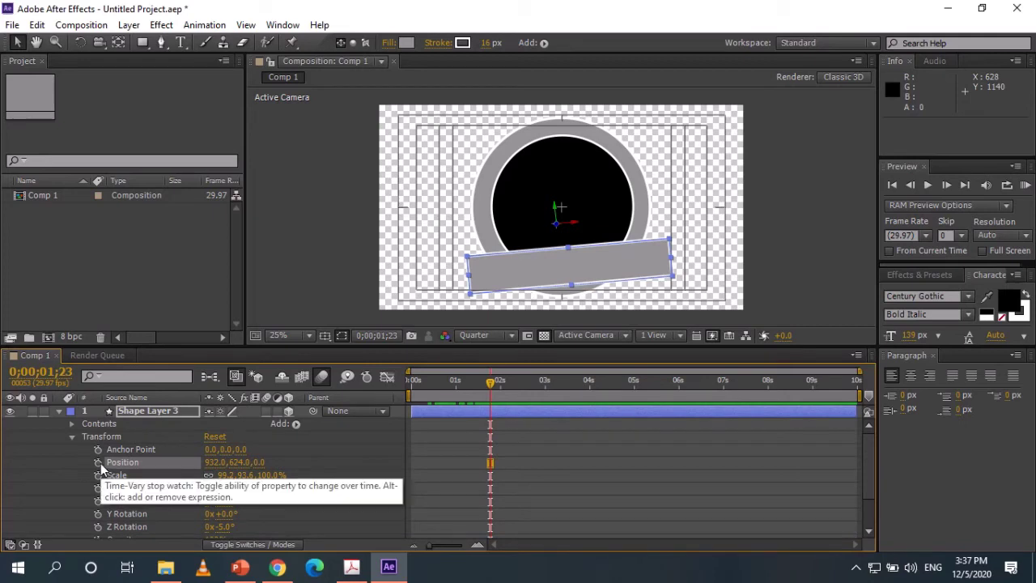
Keyframe the banner's Position at 0;00;01;23 with its Z depth pushed past the camera to -1873.
left_click(99, 463)
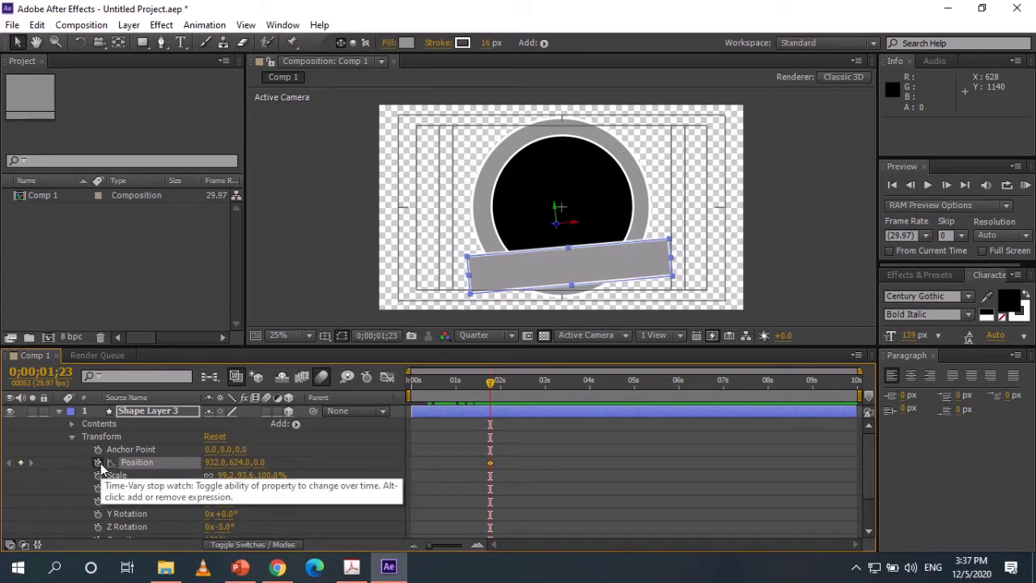
left_click_drag(258, 462, 651, 444)
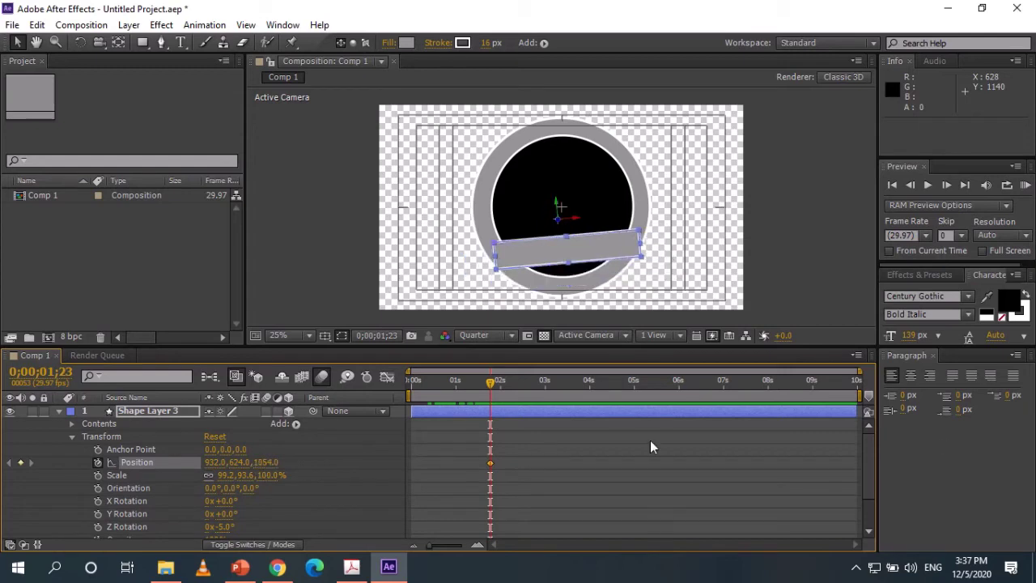
mouse_move(267, 469)
left_mouse_down()
mouse_move(257, 464)
mouse_move(273, 465)
mouse_move(248, 478)
left_mouse_up()
left_click(266, 462)
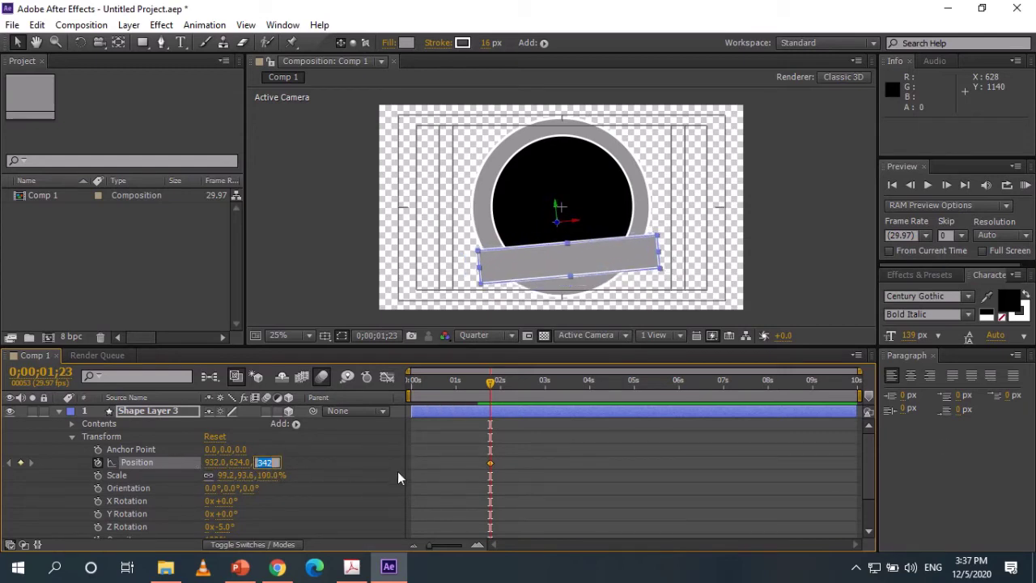
type("-1000")
key("Return")
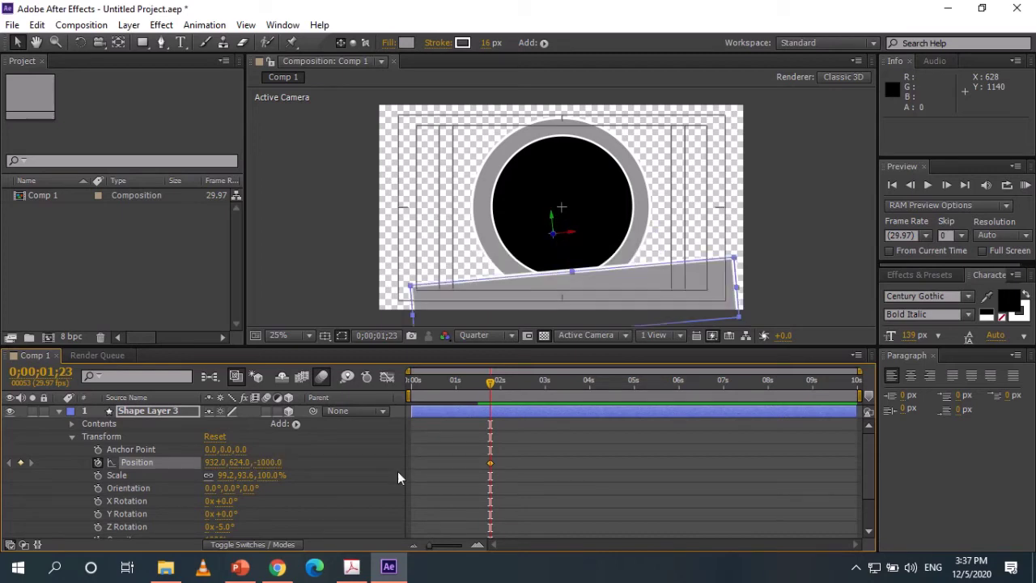
left_click_drag(273, 462, 374, 469)
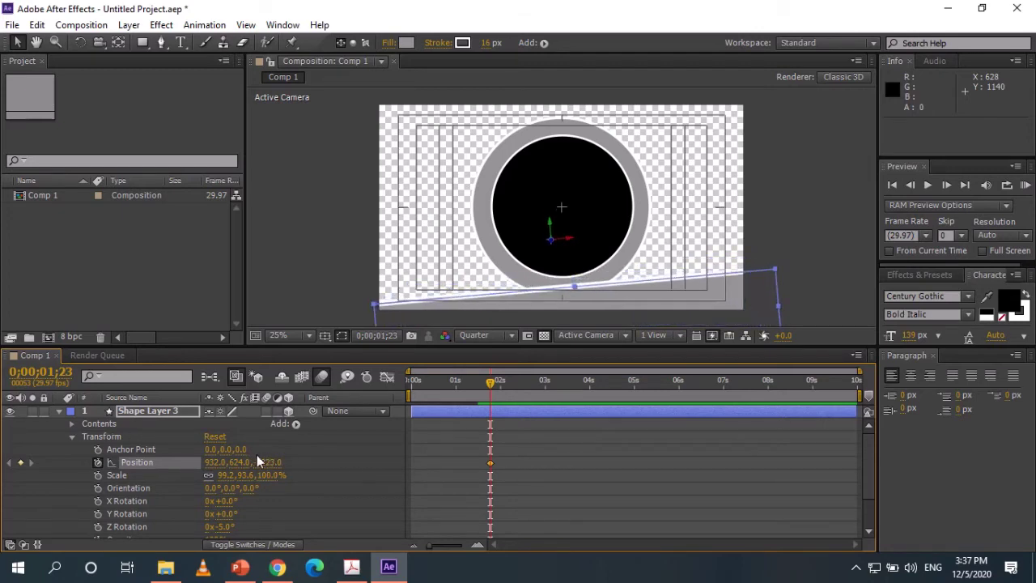
left_click_drag(257, 462, 210, 496)
left_click_drag(271, 478, 202, 485)
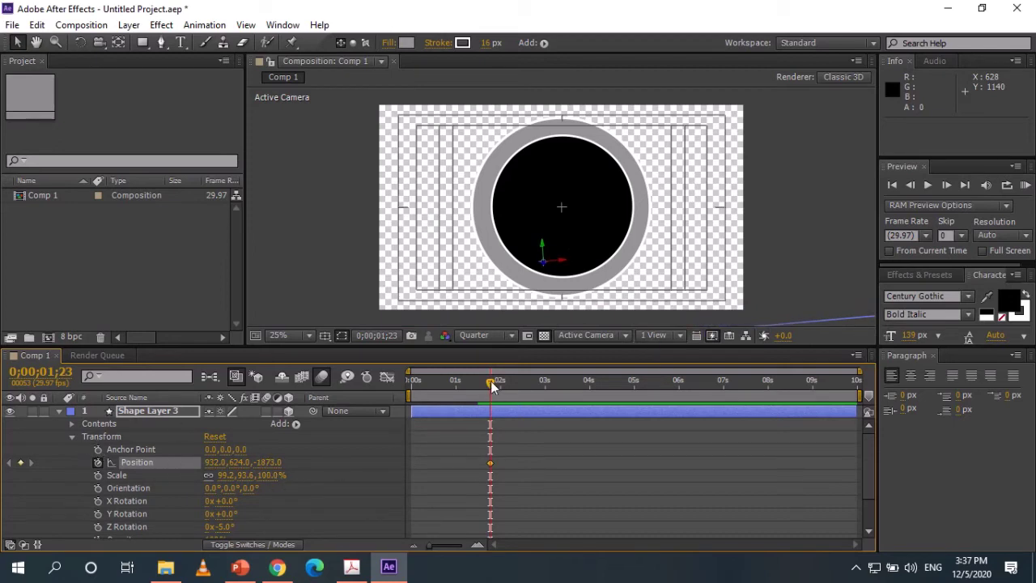
At 0;00;02;05 set the banner's Z position to 0 and Easy Ease both keyframes.
left_click_drag(492, 386, 509, 386)
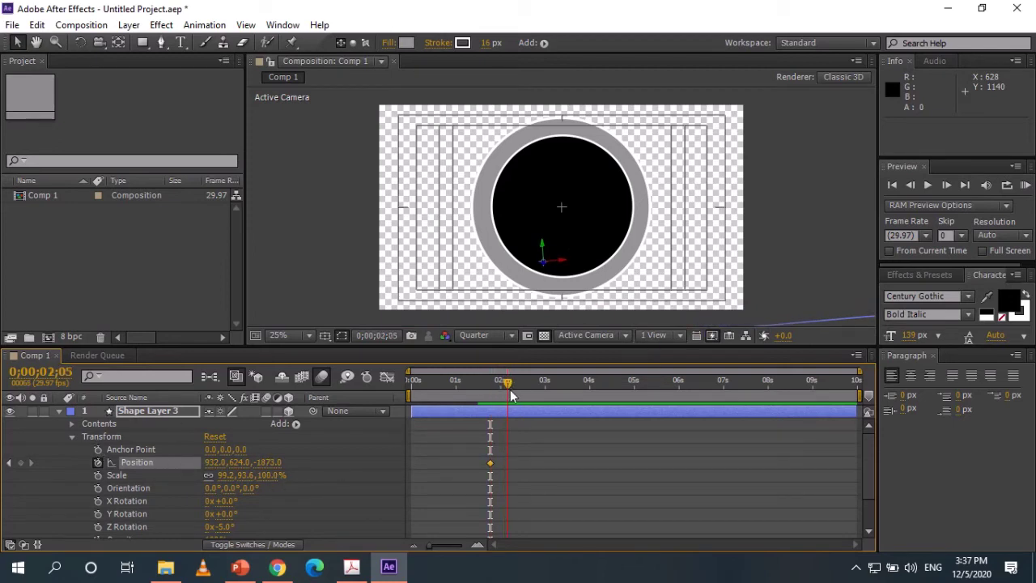
left_click(271, 462)
type("0")
key("Return")
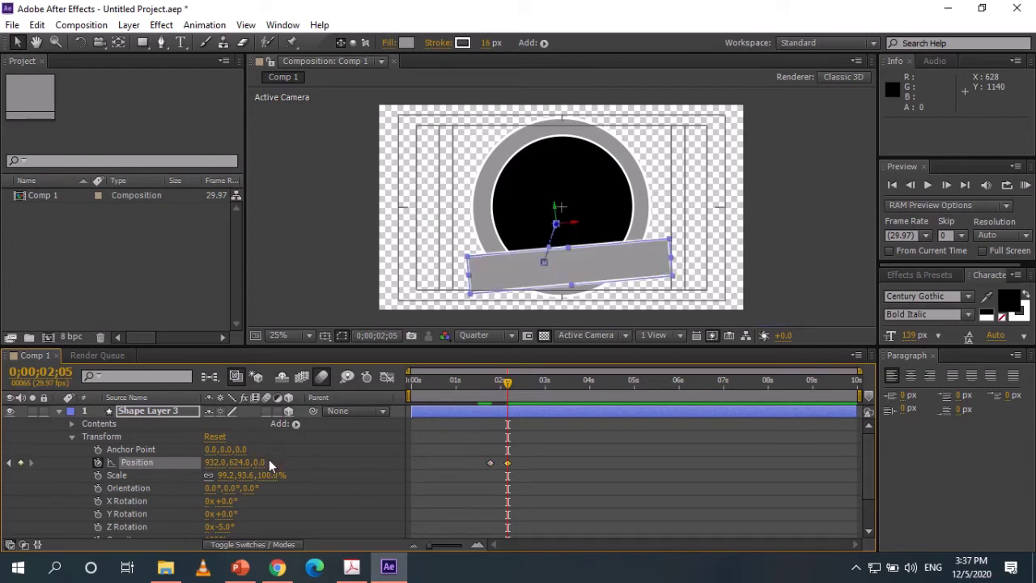
left_click_drag(488, 440, 557, 493)
key("F9")
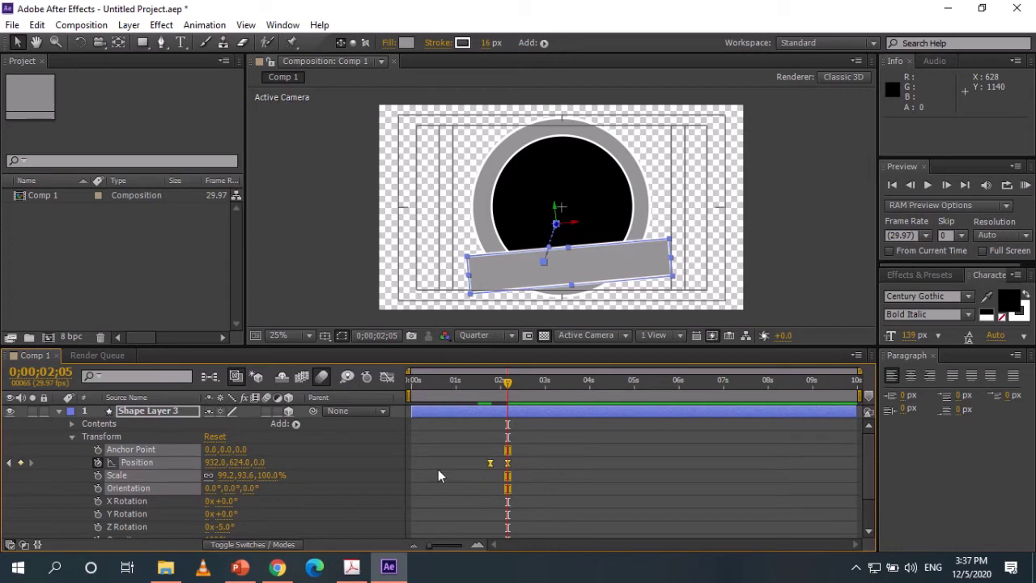
Preview the banner fly-in animation and scrub through it to check the motion.
left_click(59, 412)
left_click(95, 479)
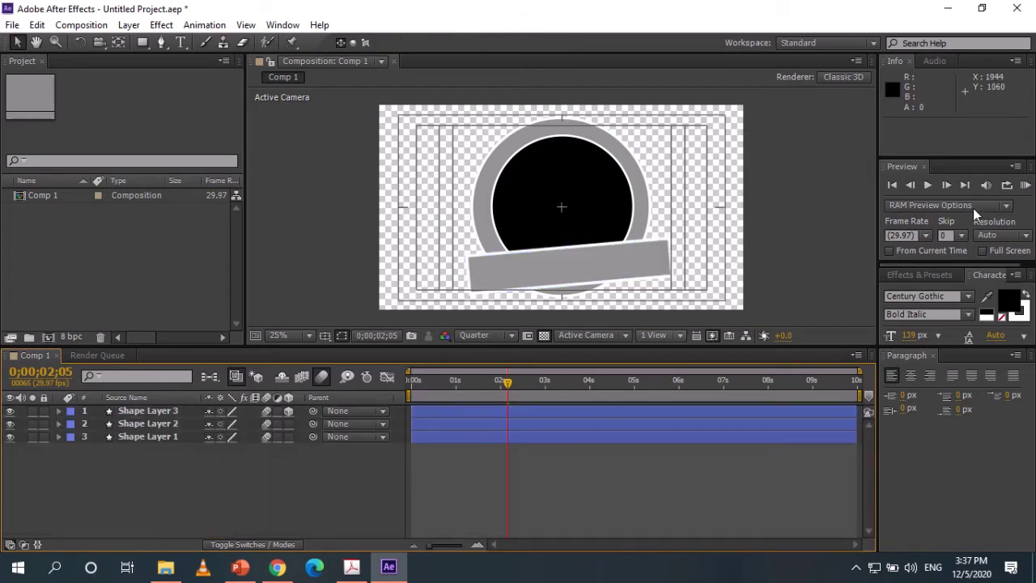
left_click(1024, 185)
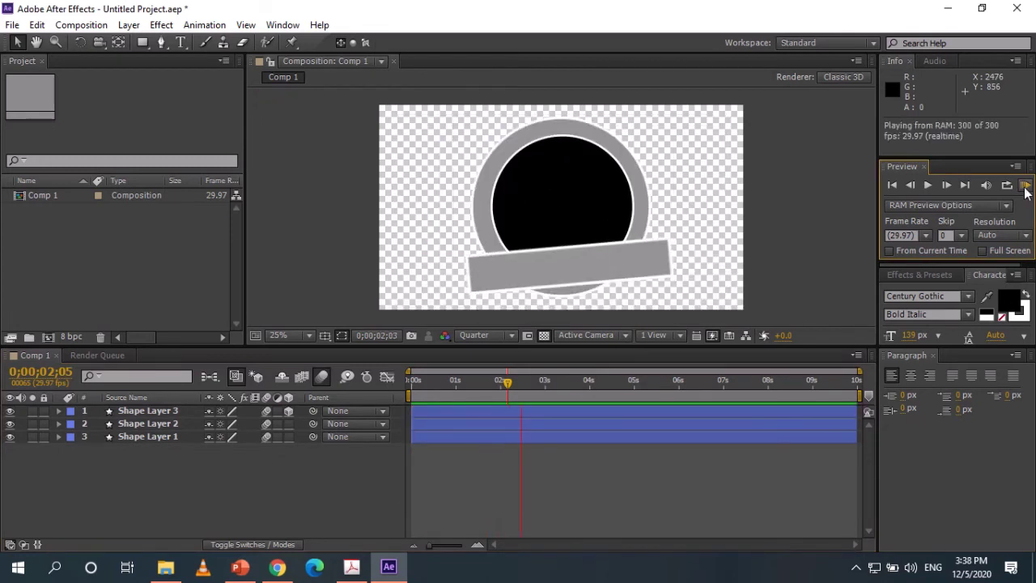
left_click(306, 488)
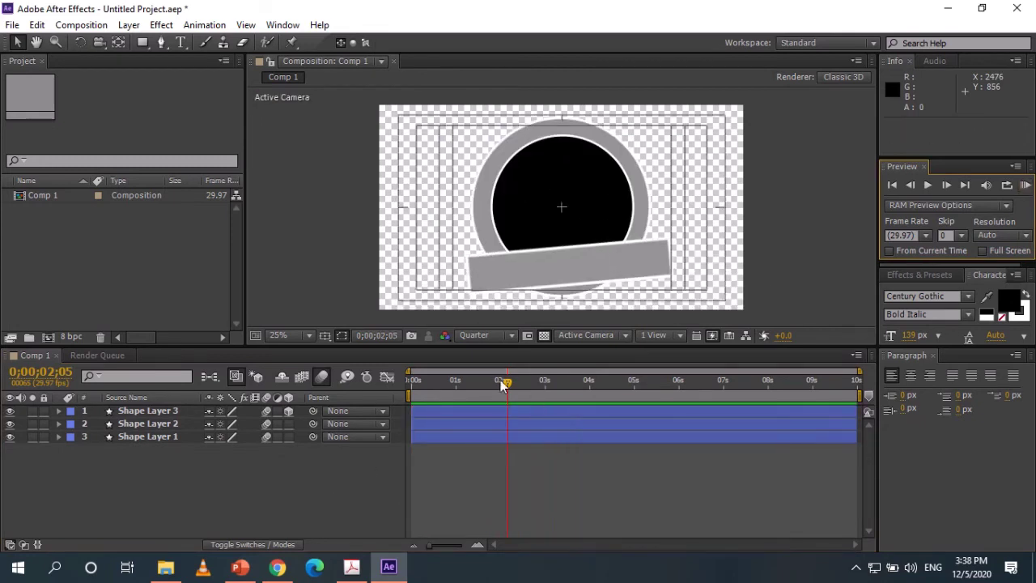
mouse_move(507, 385)
left_mouse_down()
mouse_move(421, 390)
mouse_move(513, 392)
left_mouse_up()
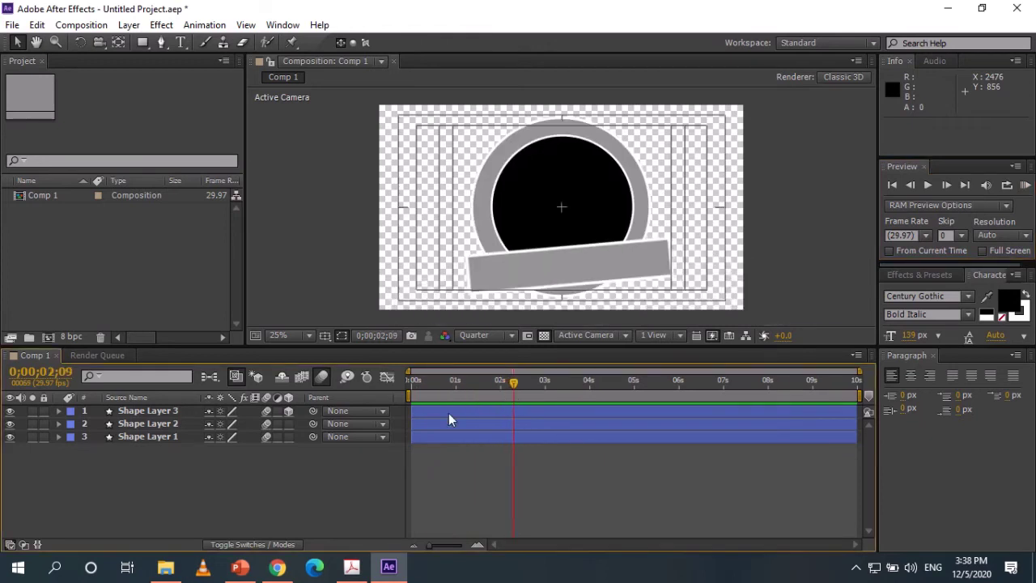
Add a new text layer from the composition's New menu and type the banner name.
right_click(108, 463)
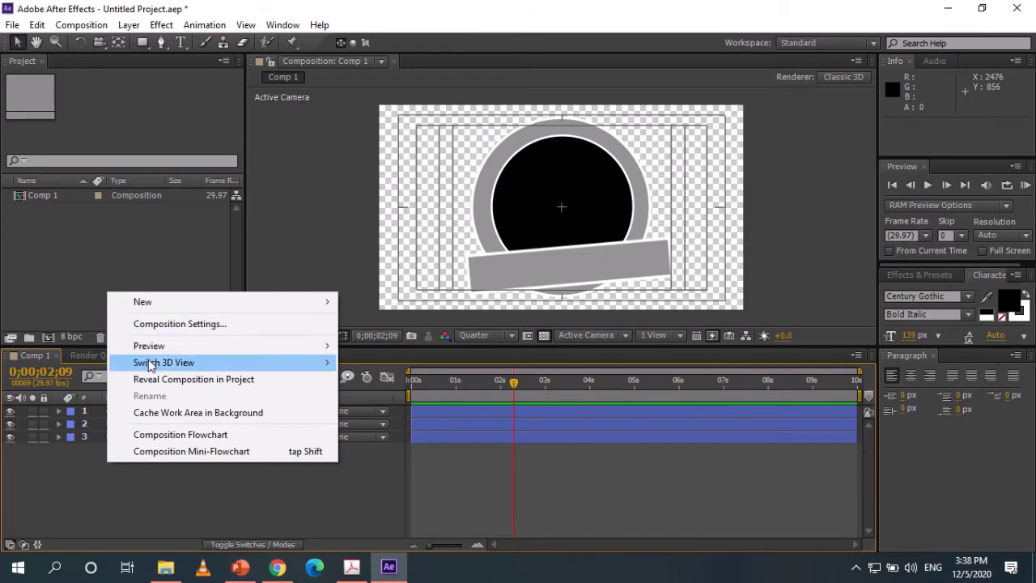
mouse_move(160, 306)
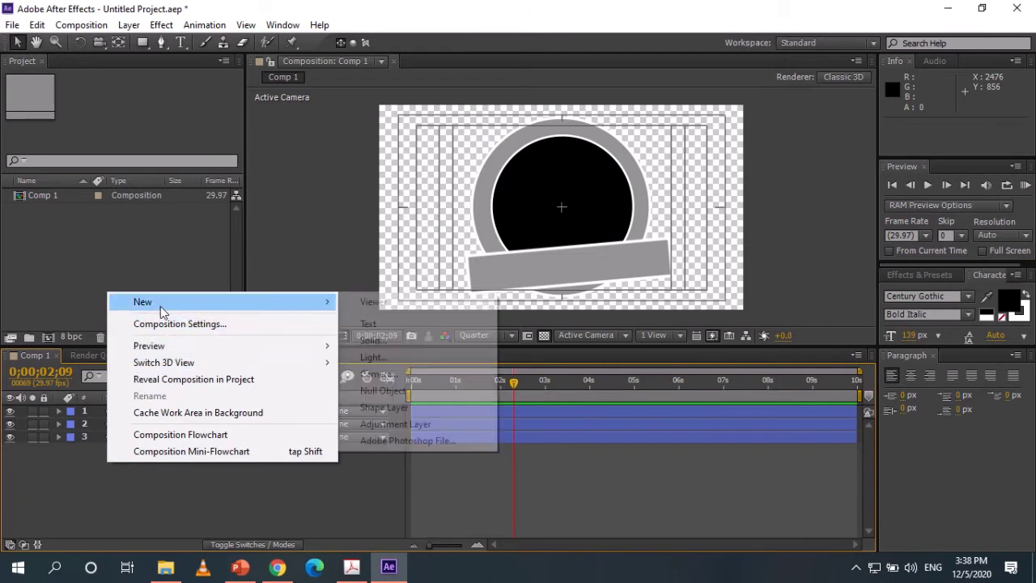
left_click(412, 326)
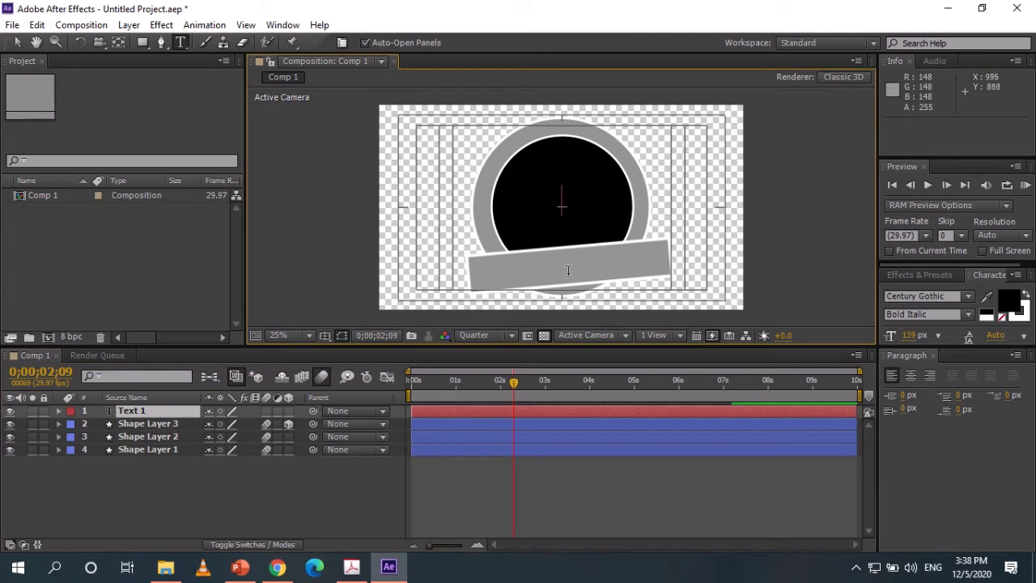
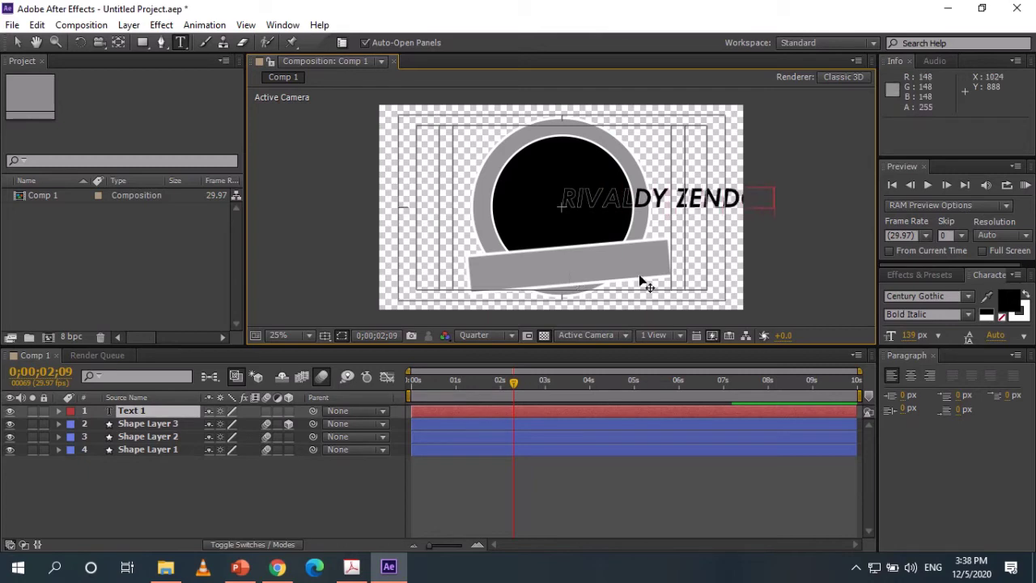
left_click(18, 42)
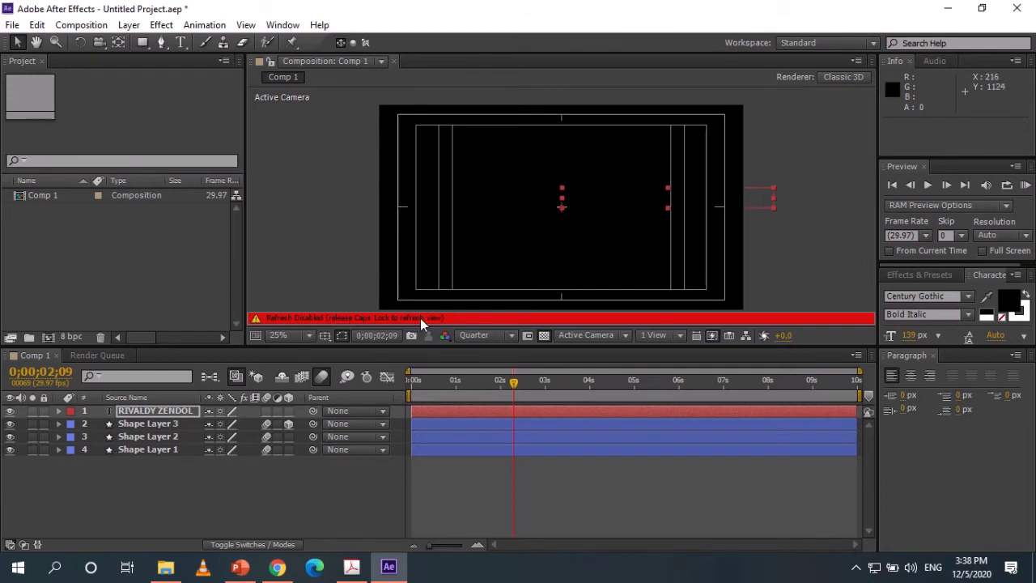
Center the text layer's anchor point on the words and move the text onto the grey banner.
key("Caps_Lock")
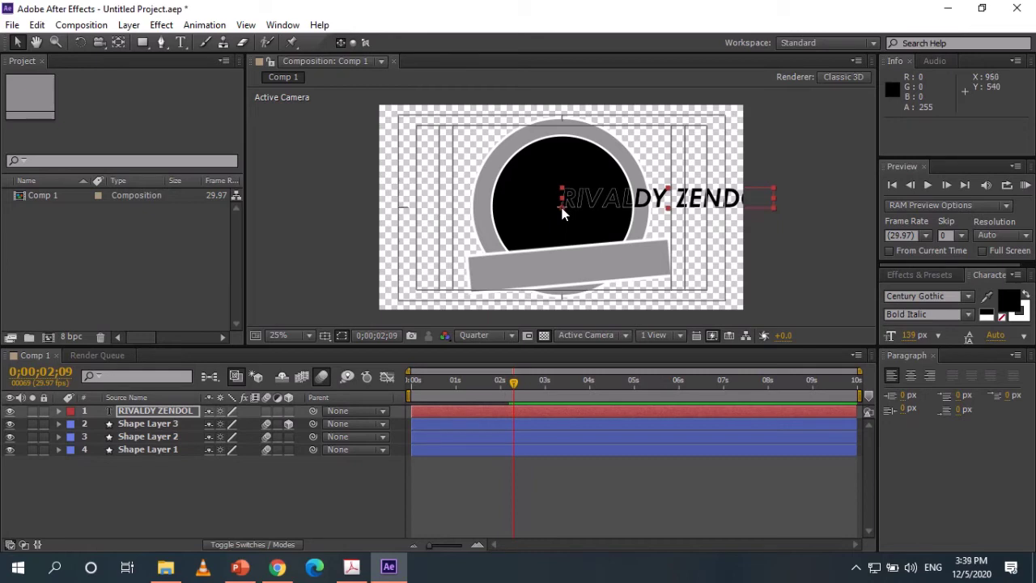
left_click(118, 43)
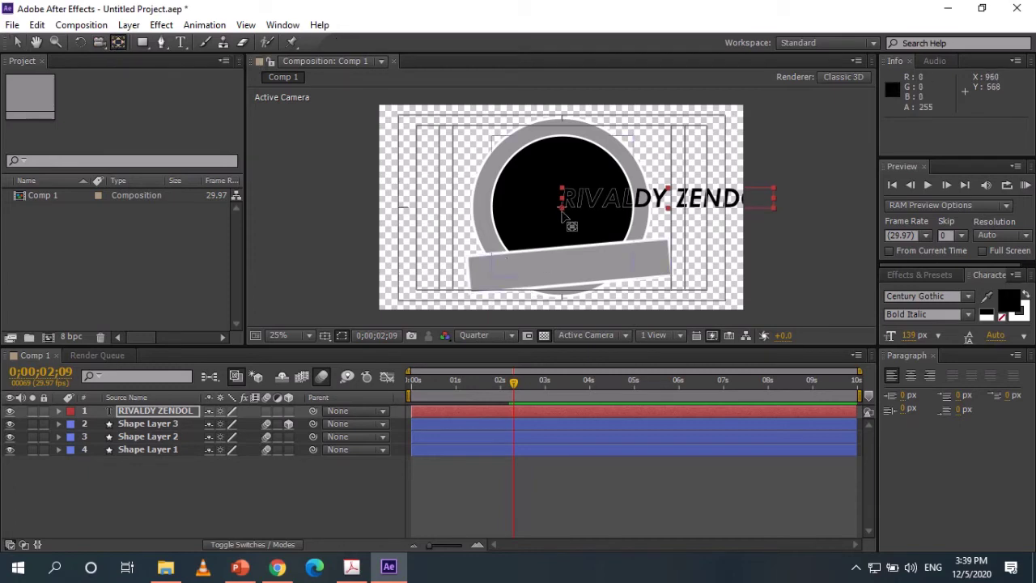
left_click_drag(562, 211, 670, 203)
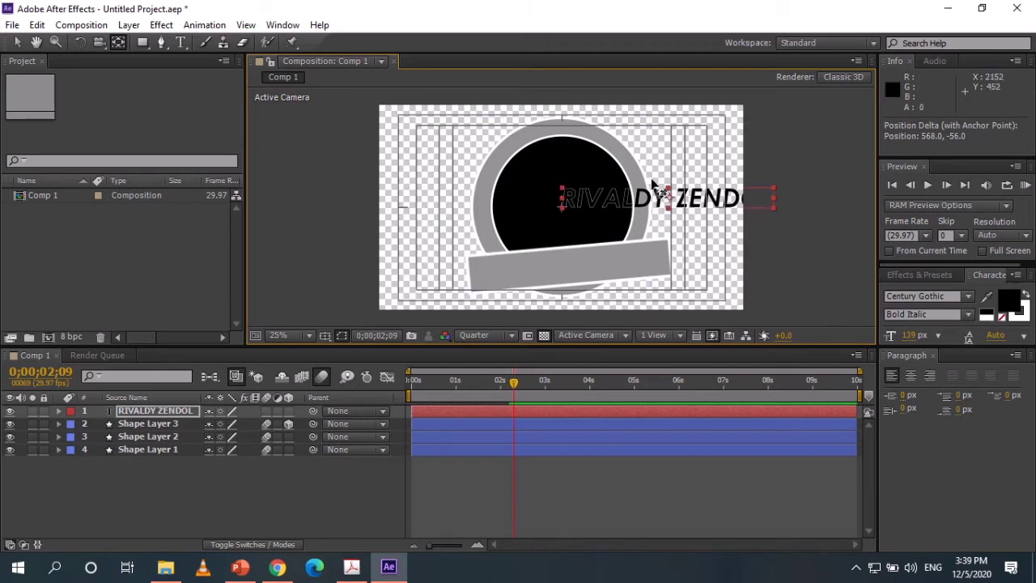
left_click(16, 47)
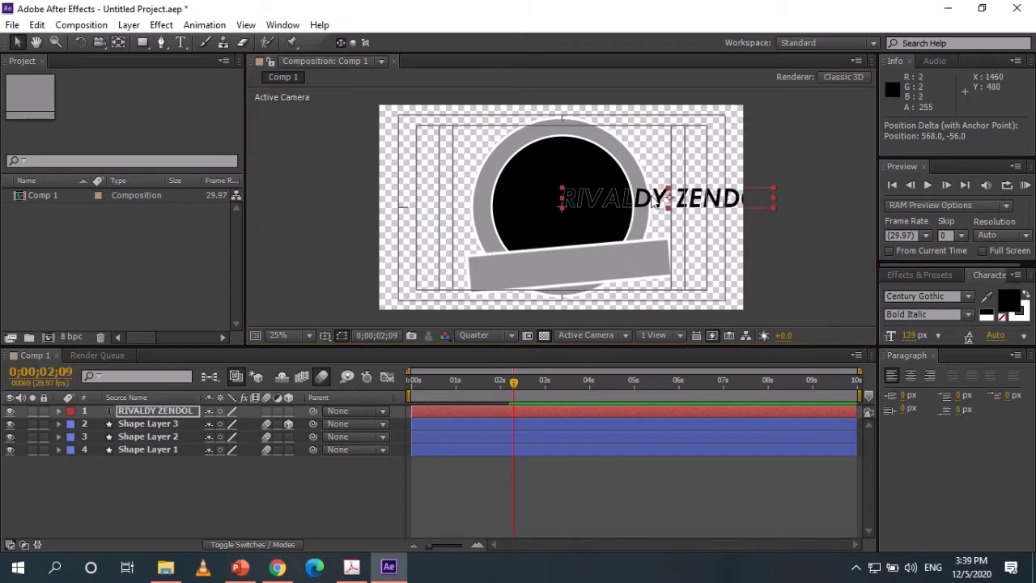
left_click_drag(628, 201, 534, 268)
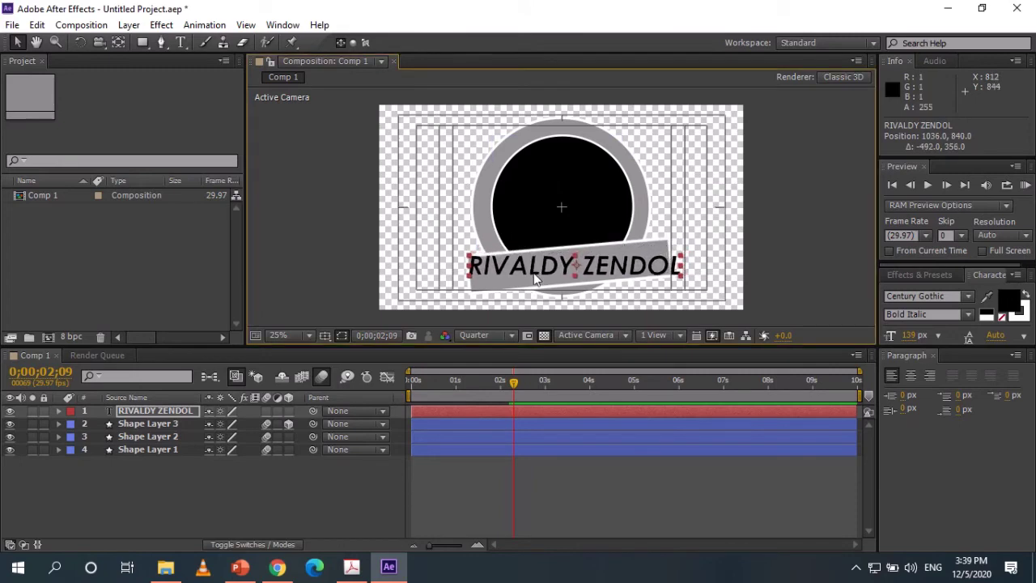
Tilt the name text to match the banner and scale it down to 80%.
key("r")
left_click_drag(220, 423, 217, 420)
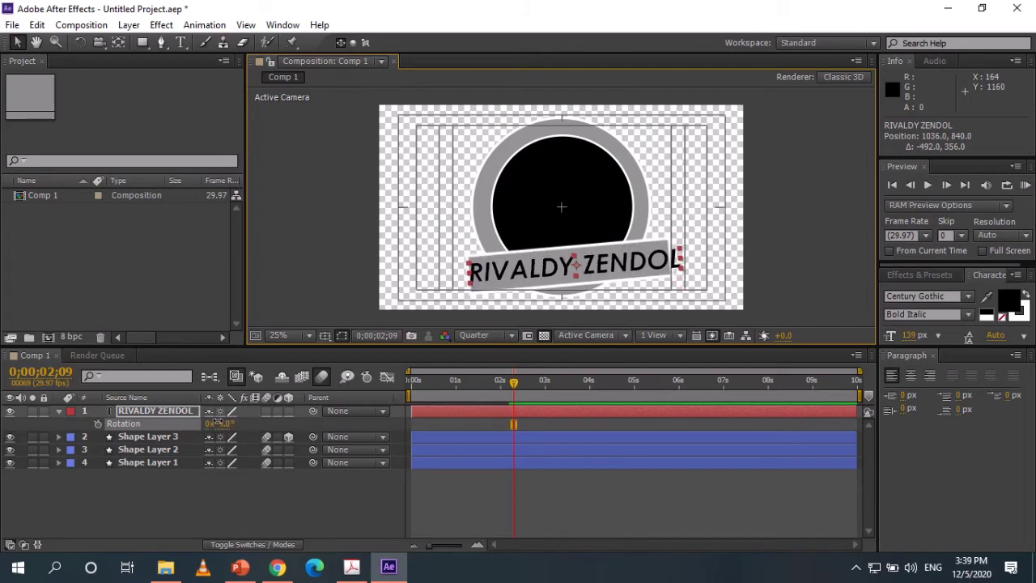
key("s")
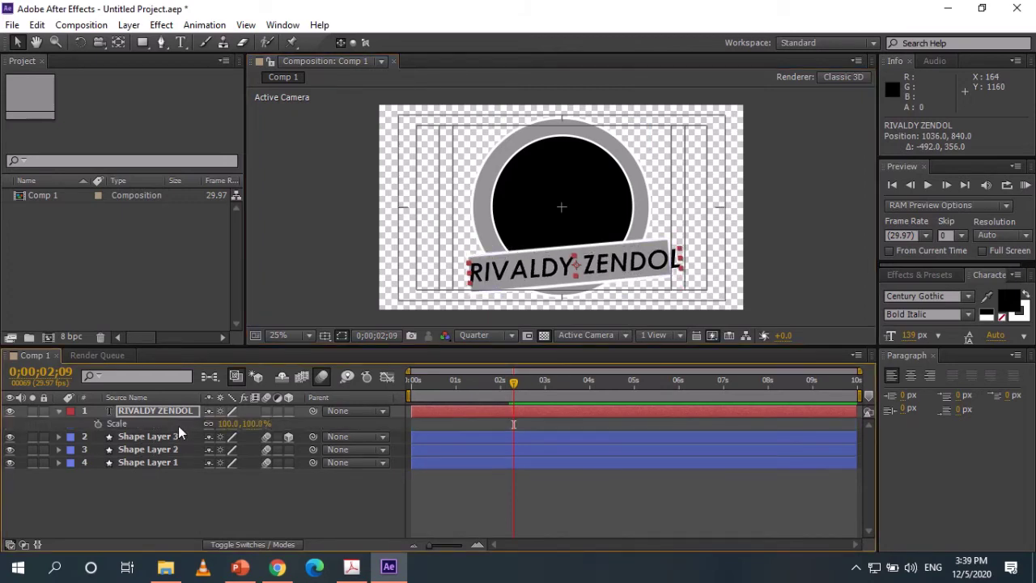
left_click_drag(254, 424, 233, 421)
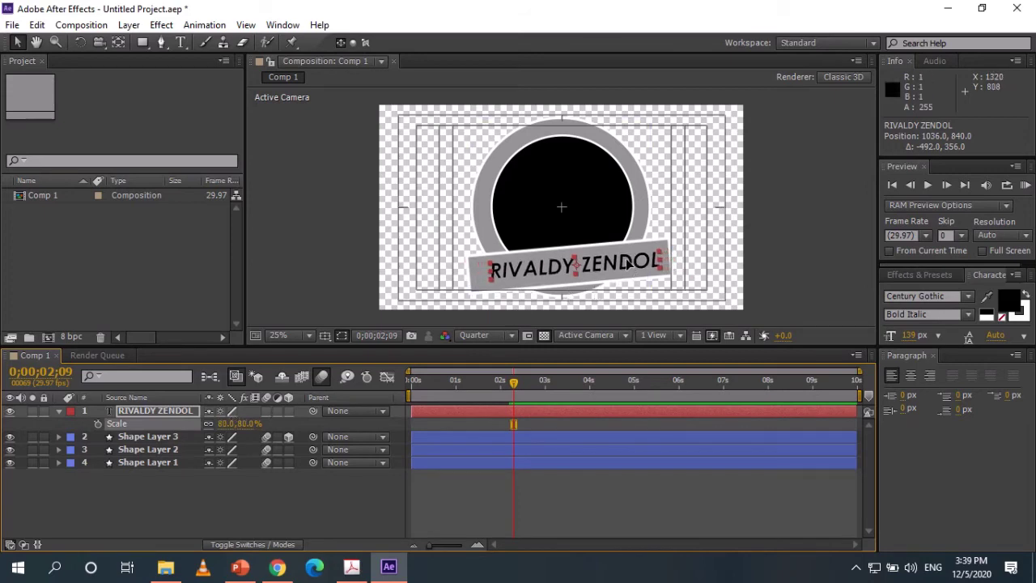
left_click_drag(627, 264, 620, 266)
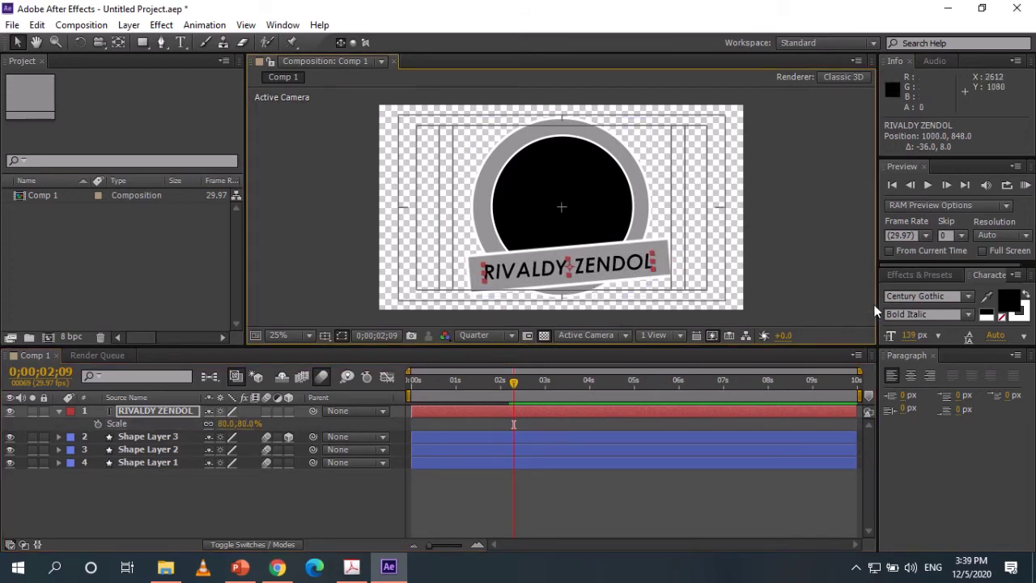
left_click(943, 274)
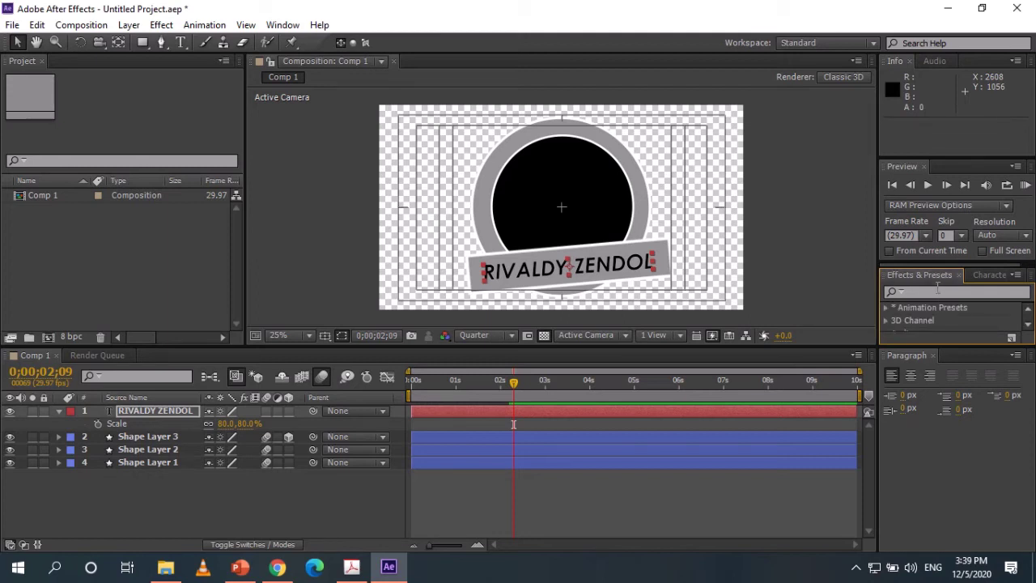
Search Effects & Presets for '3d' and apply the 3D Basic Cascade preset to the name text.
type("3d")
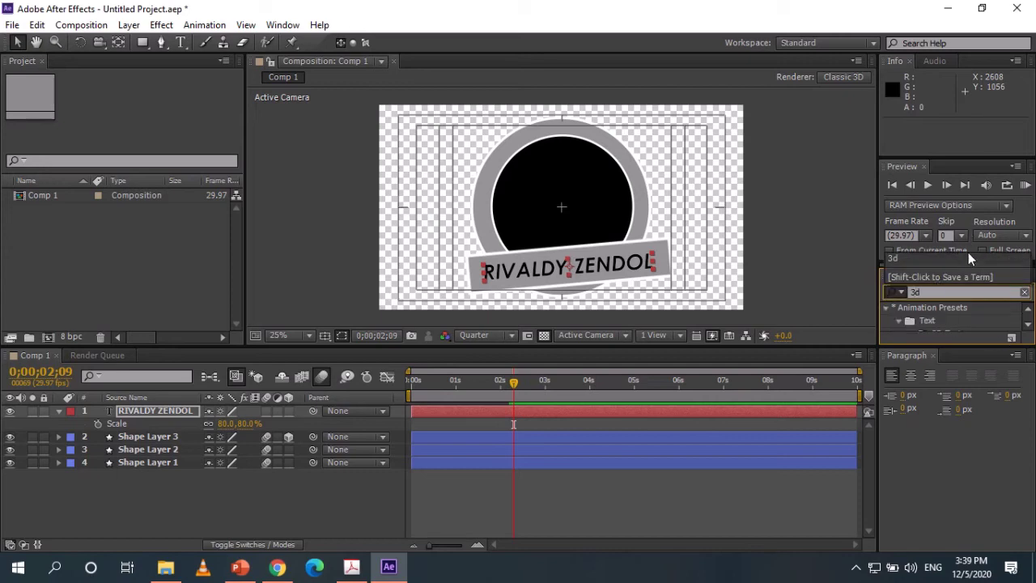
left_click(977, 297)
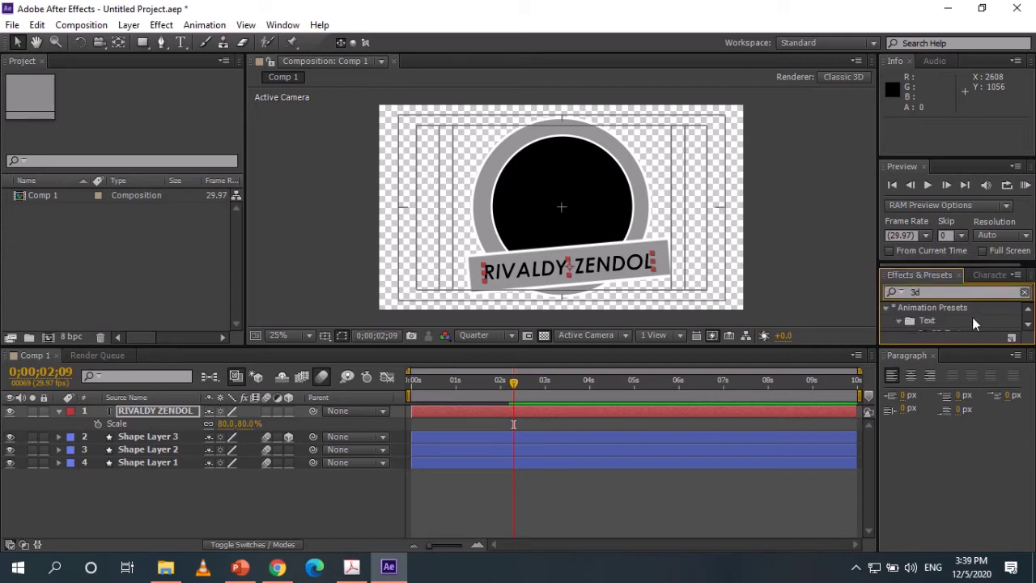
type("t")
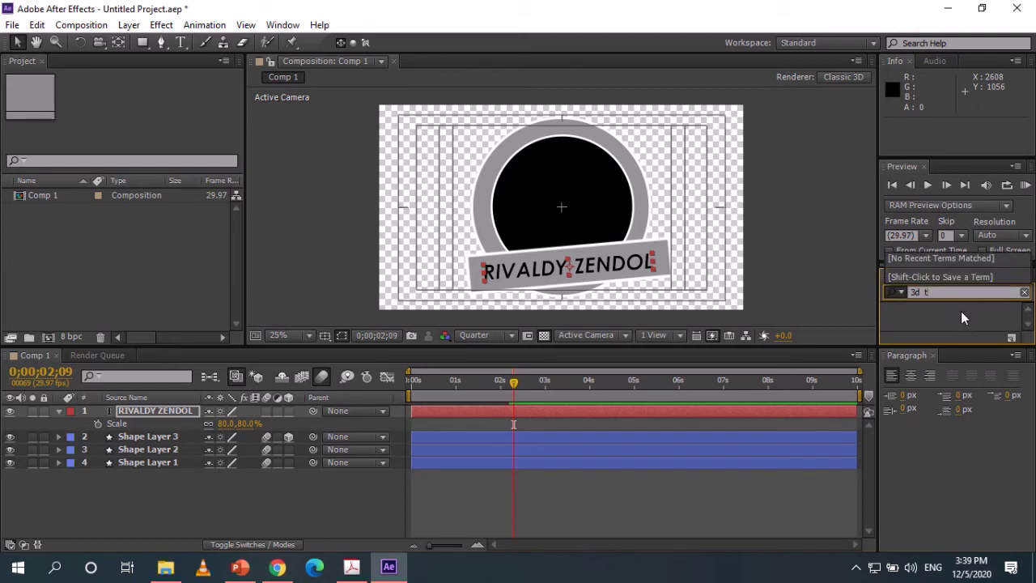
key("BackSpace")
key("BackSpace")
type("te")
key("BackSpace")
left_click_drag(941, 349, 939, 428)
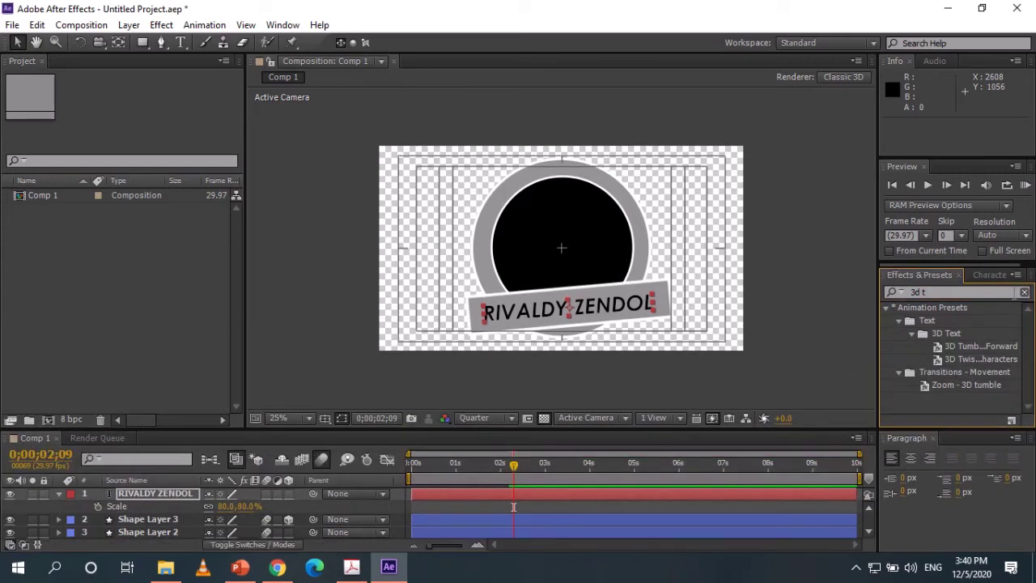
left_click(1004, 292)
key("BackSpace")
key("BackSpace")
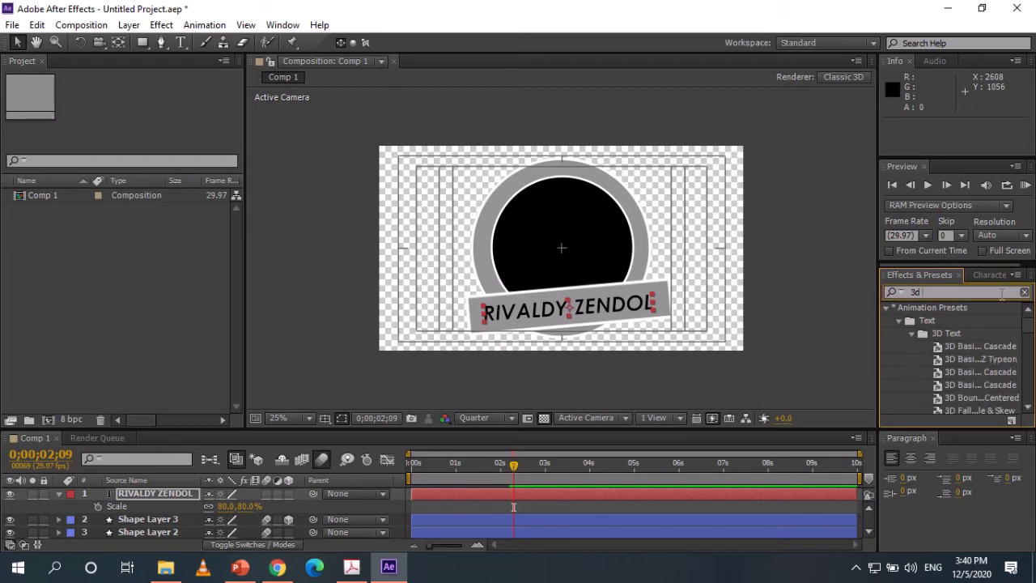
left_click(969, 345)
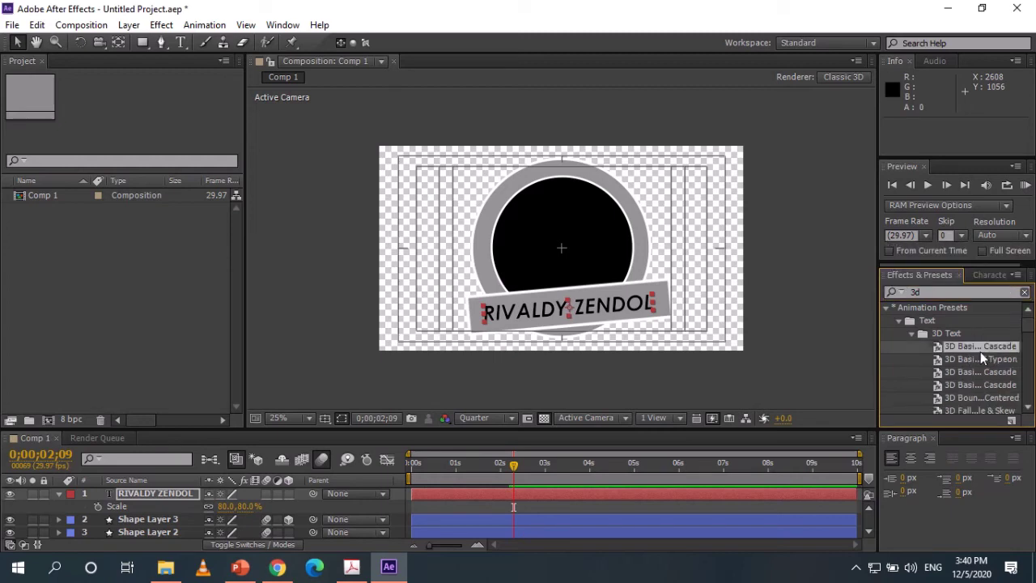
scroll(980, 350, "down", 3)
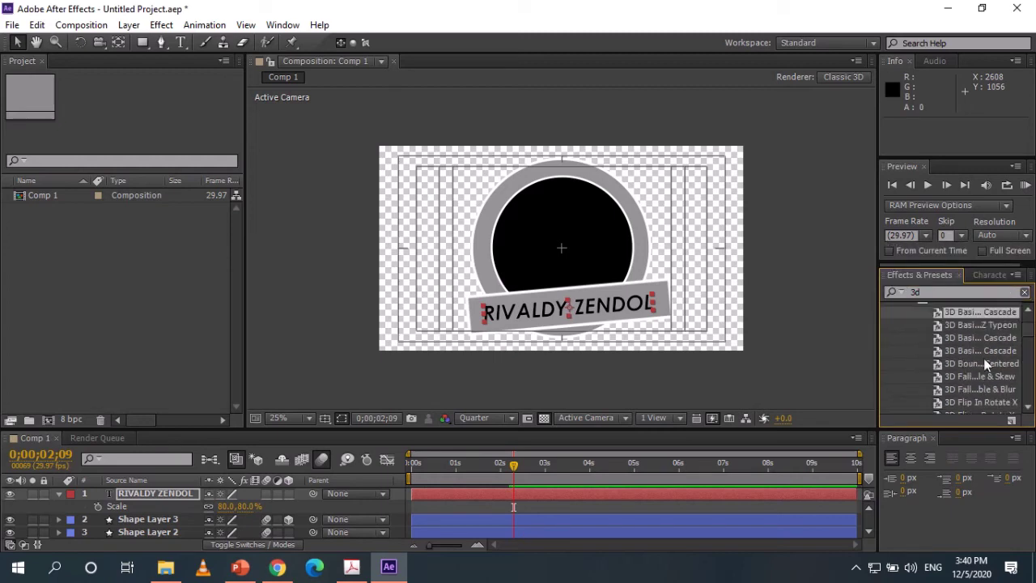
left_click_drag(984, 314, 615, 324)
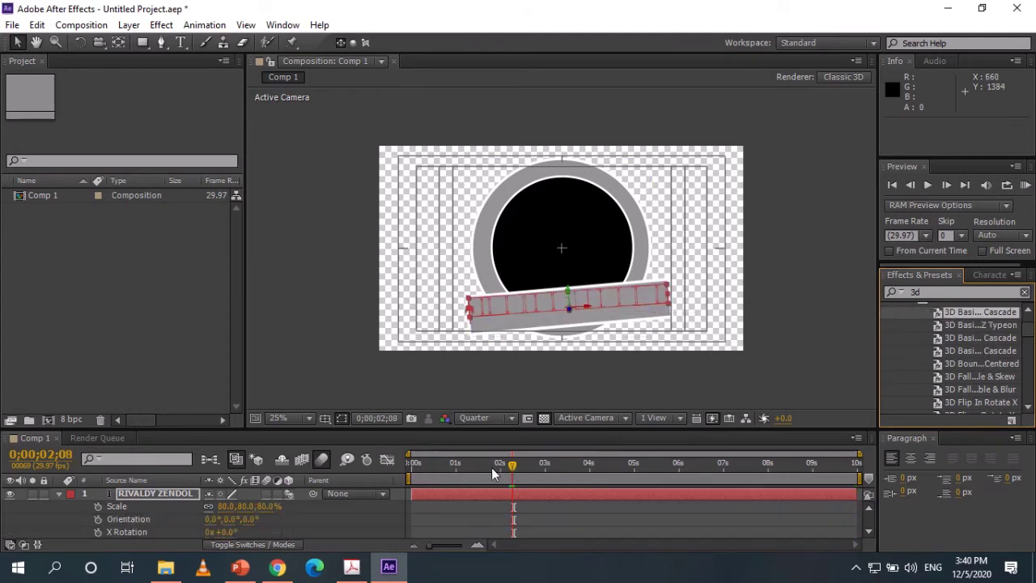
RAM Preview the cascade from the first frame, then collapse and deselect the text layer.
left_click(418, 464)
left_click(1024, 185)
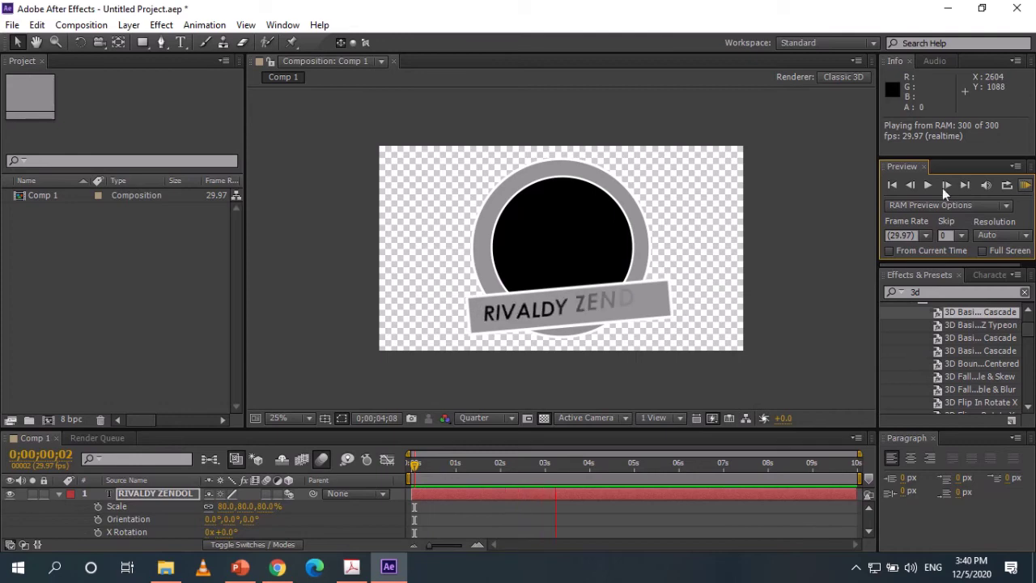
key("space")
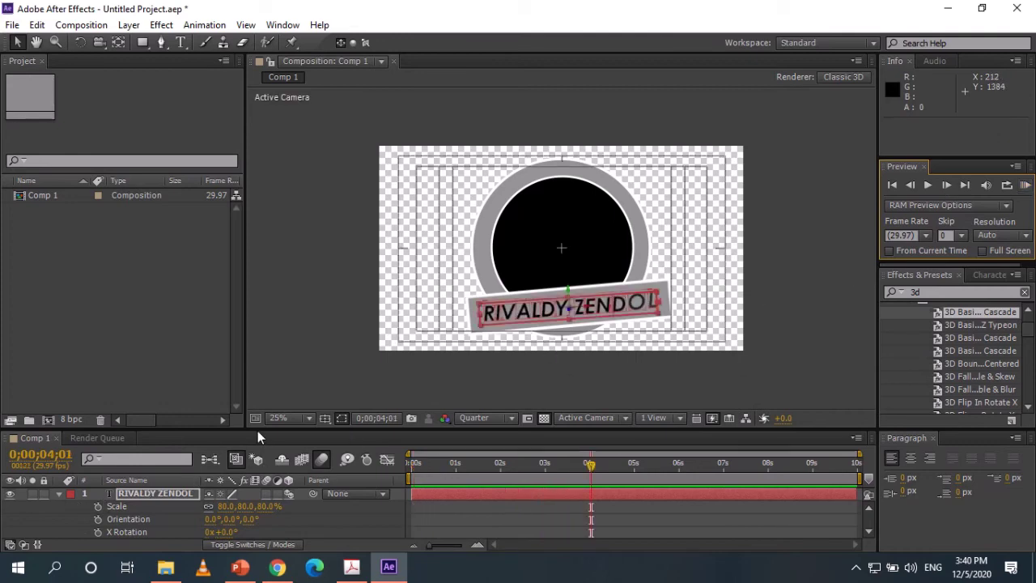
left_click_drag(254, 429, 242, 370)
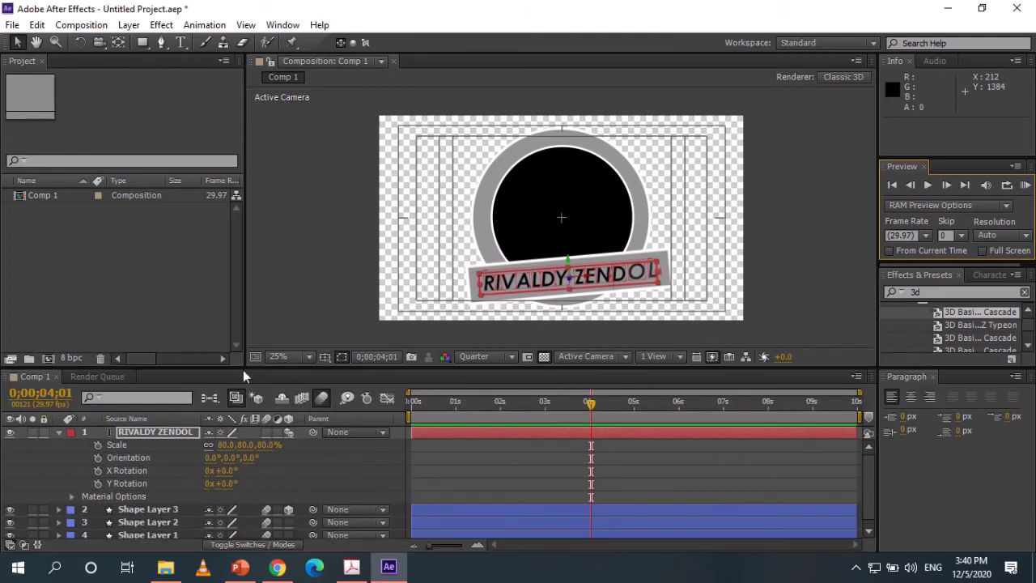
left_click(58, 431)
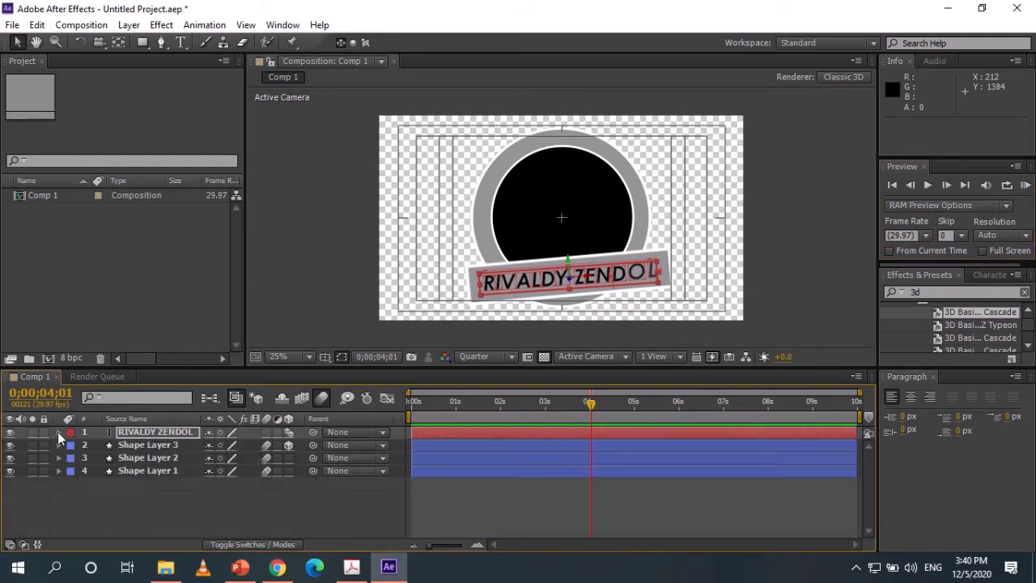
left_click(207, 527)
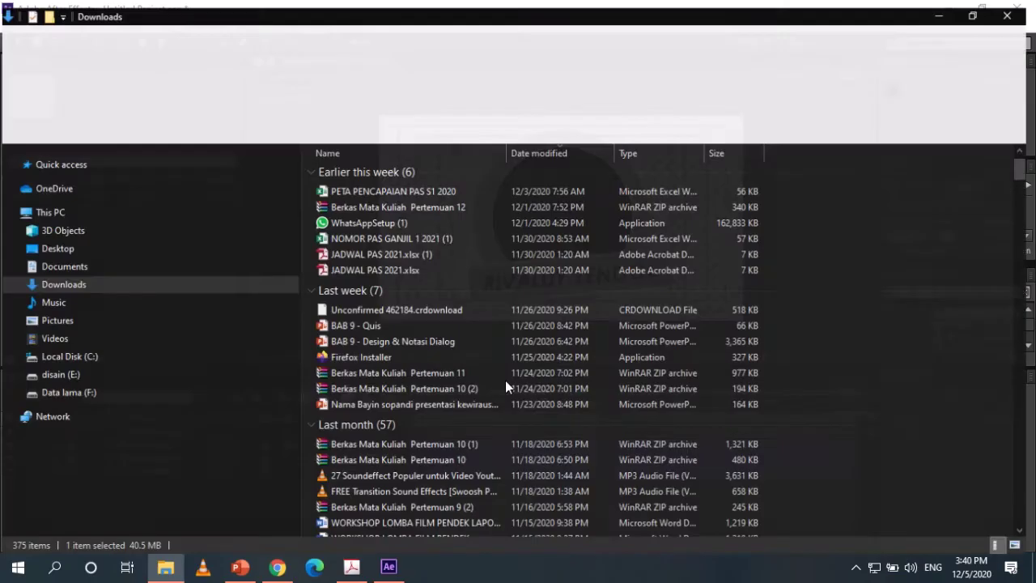
In File Explorer, browse from the F: drive's yasmin folder over to E:\disain.
left_click(165, 567)
left_click(94, 396)
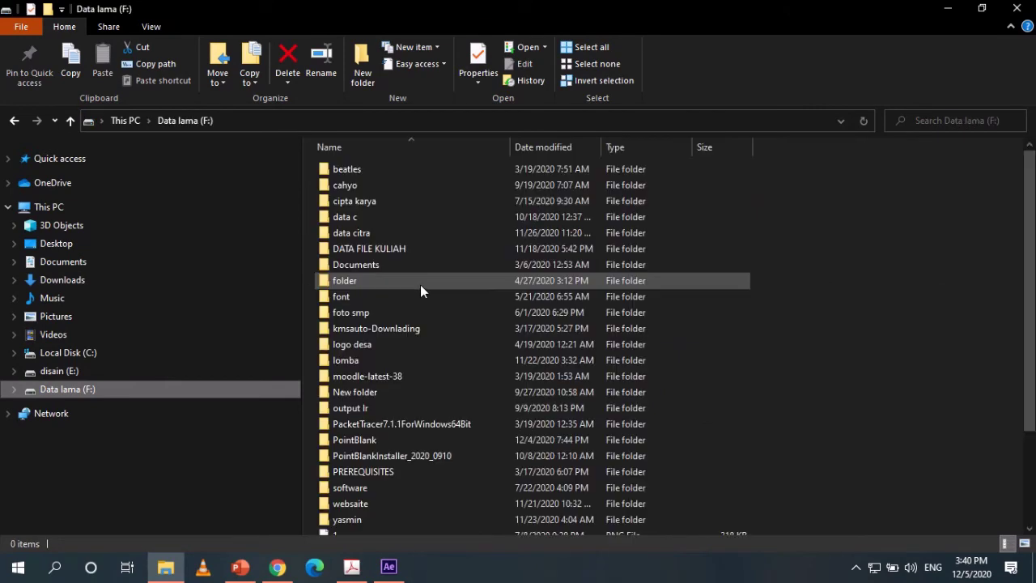
scroll(432, 449, "down", 3)
double_click(393, 402)
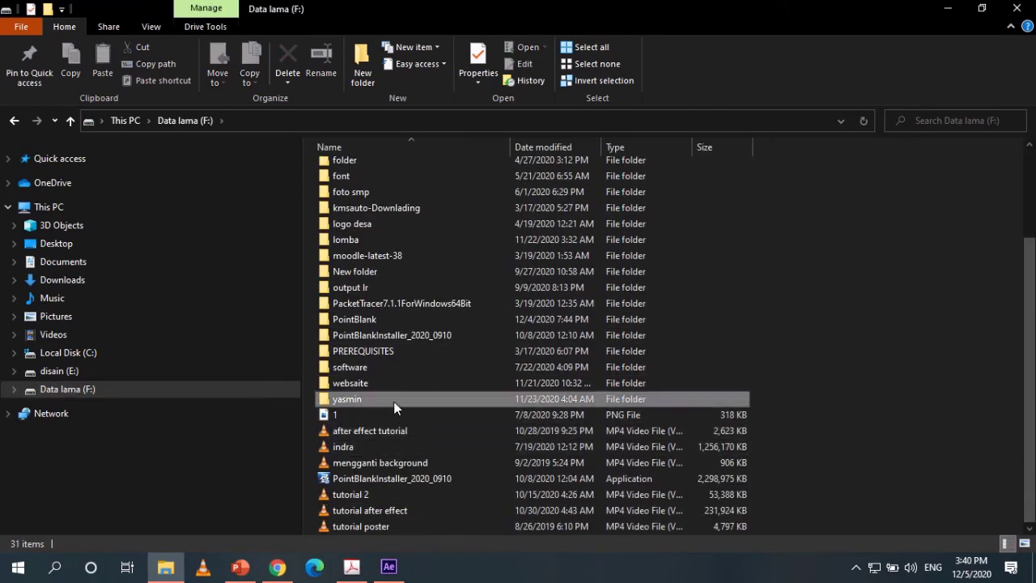
scroll(471, 370, "down", 12)
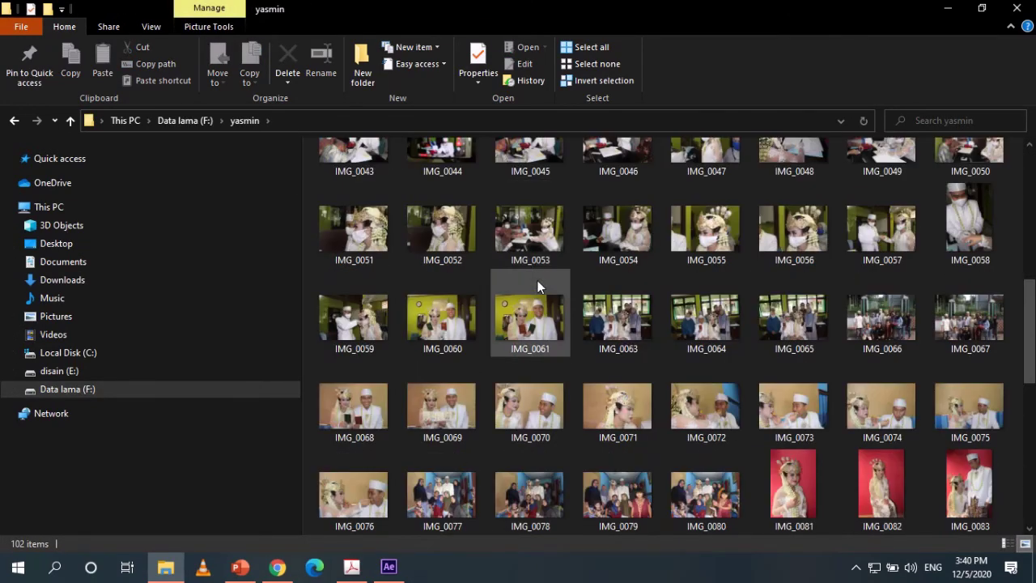
scroll(655, 364, "up", 12)
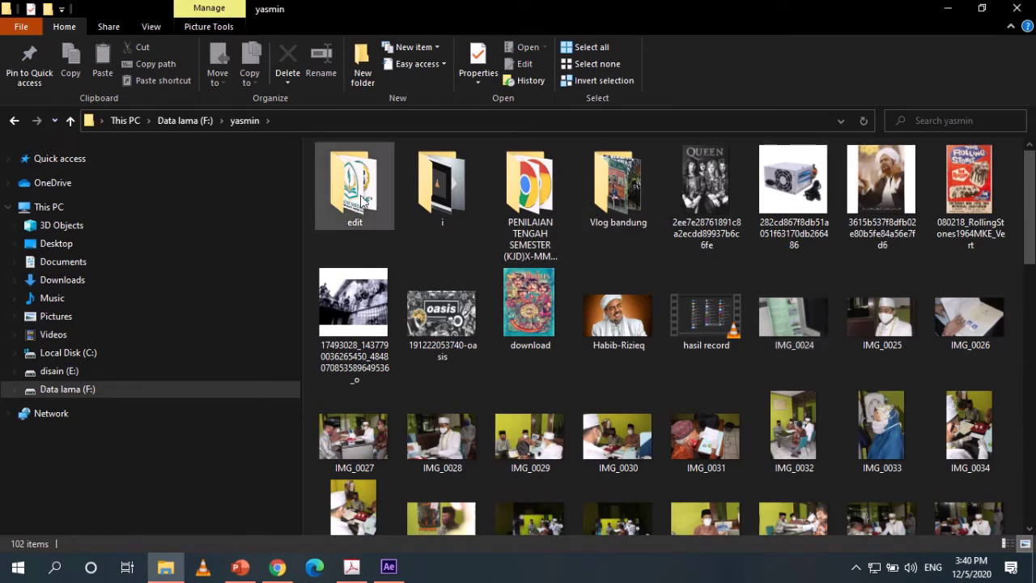
left_click(15, 120)
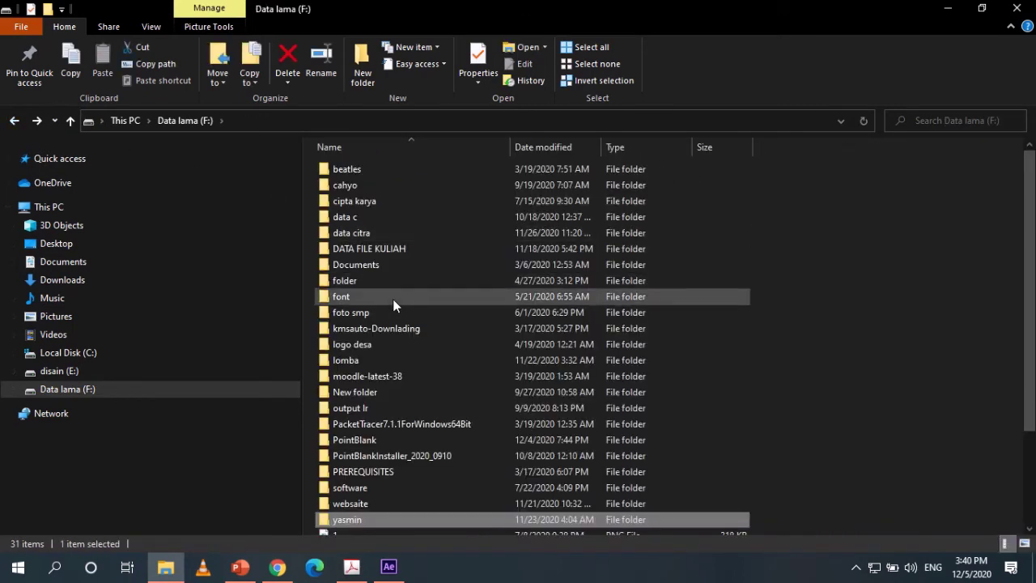
left_click(66, 370)
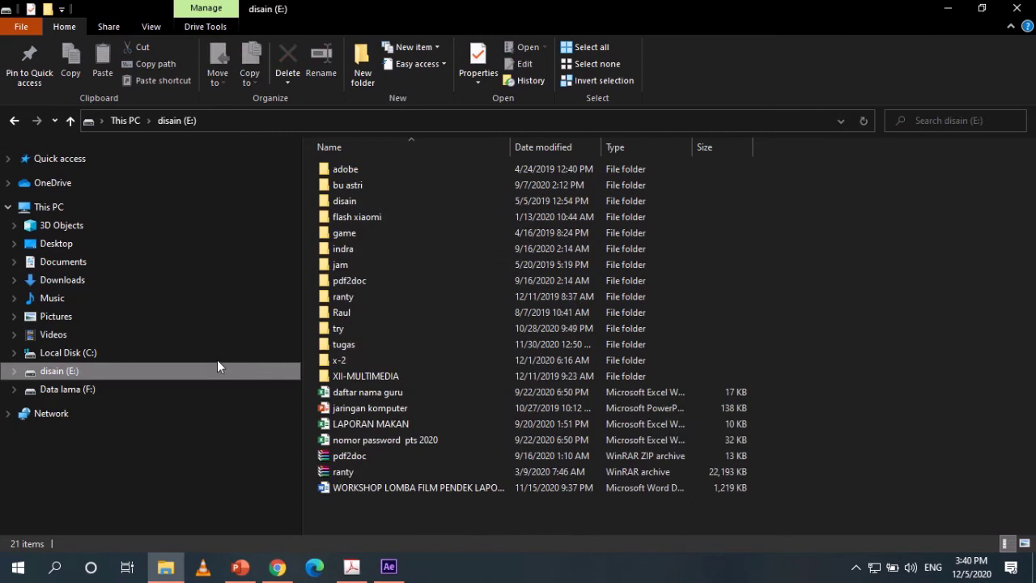
double_click(396, 201)
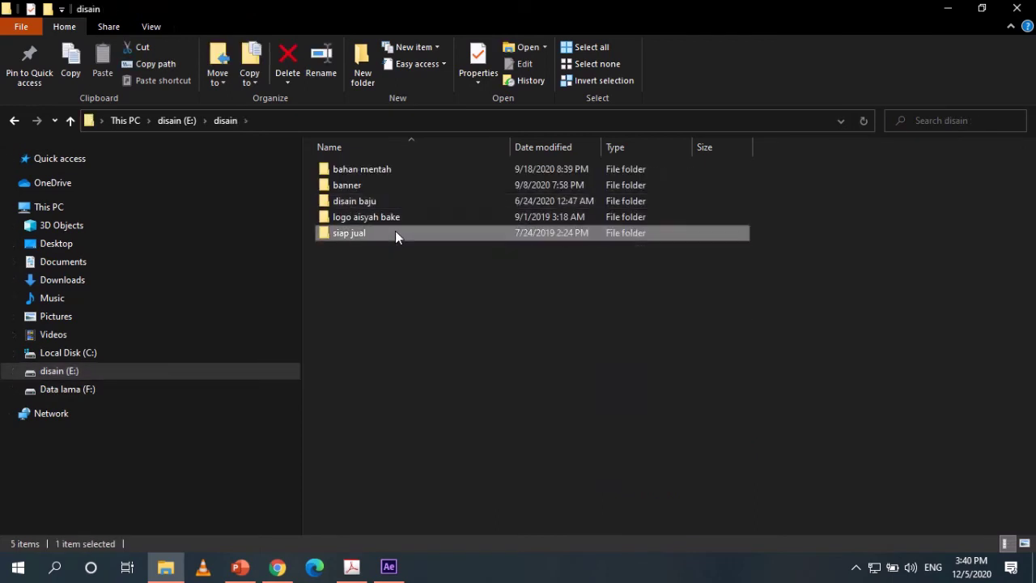
double_click(395, 232)
left_click(15, 120)
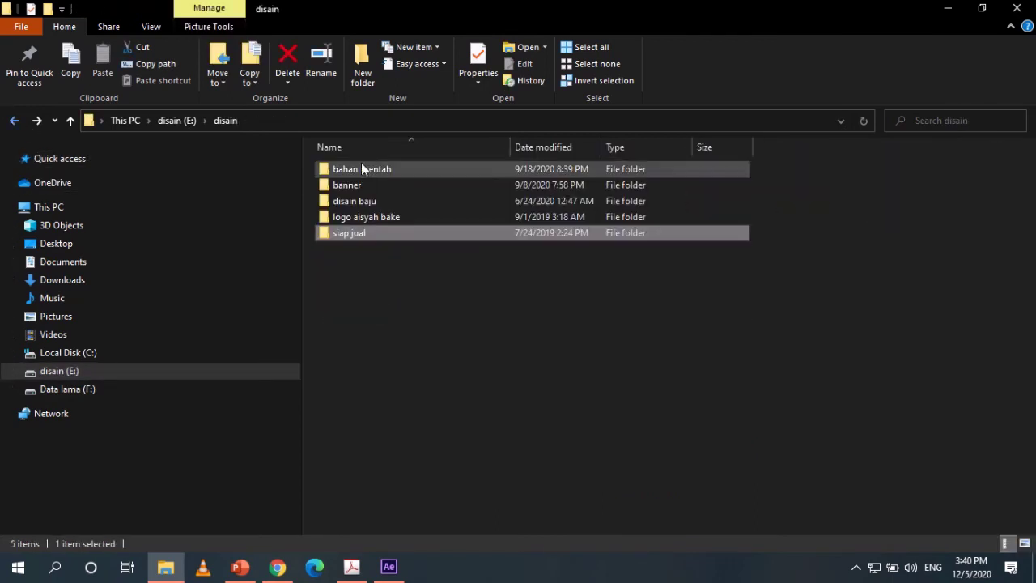
Open bahan mentah\Baheera\BLACK ONE 1\2021\disain 2021 and drag the mic image into After Effects.
double_click(356, 167)
double_click(369, 229)
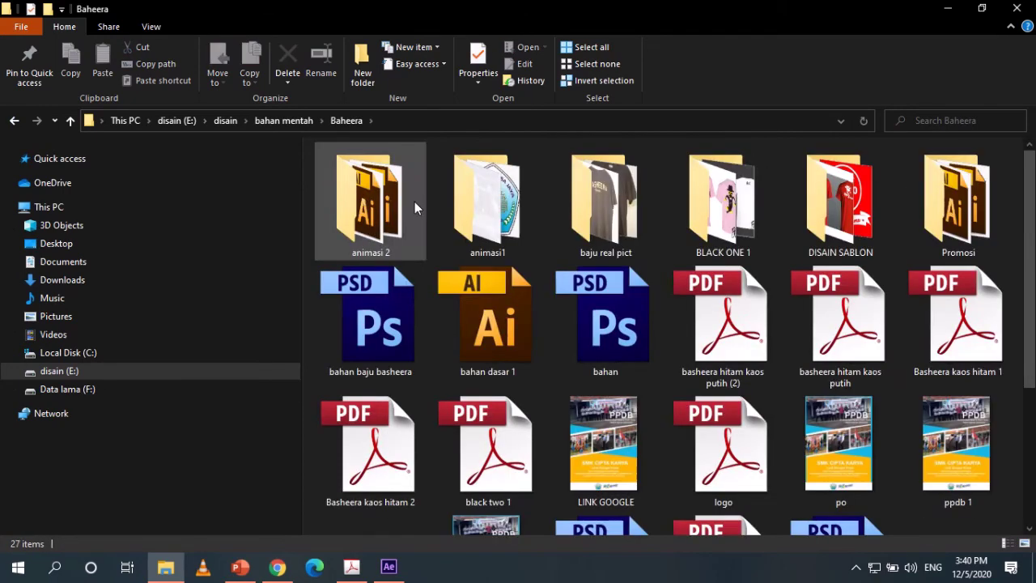
scroll(476, 235, "down", 2)
scroll(420, 206, "up", 2)
double_click(399, 200)
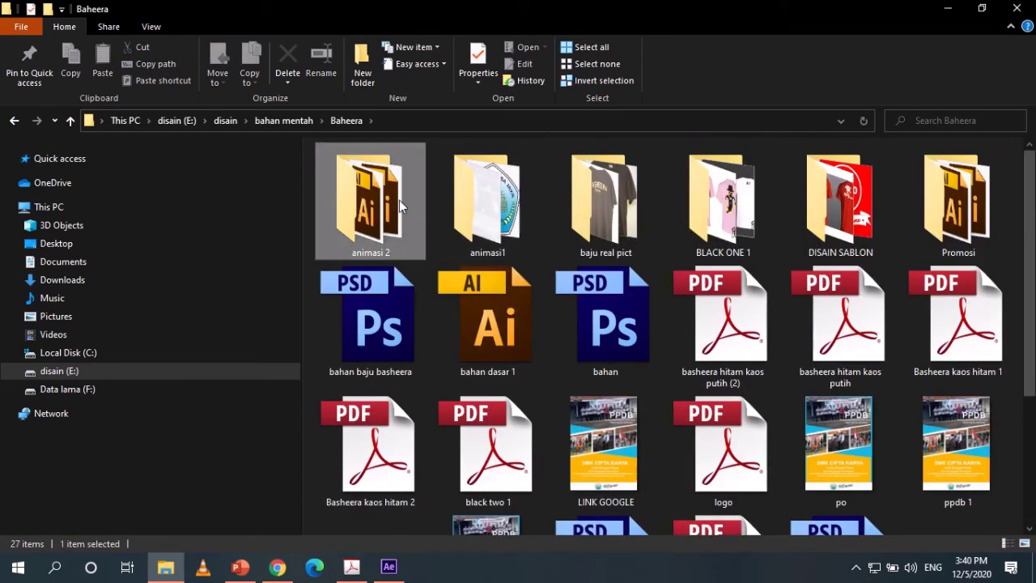
left_click(13, 122)
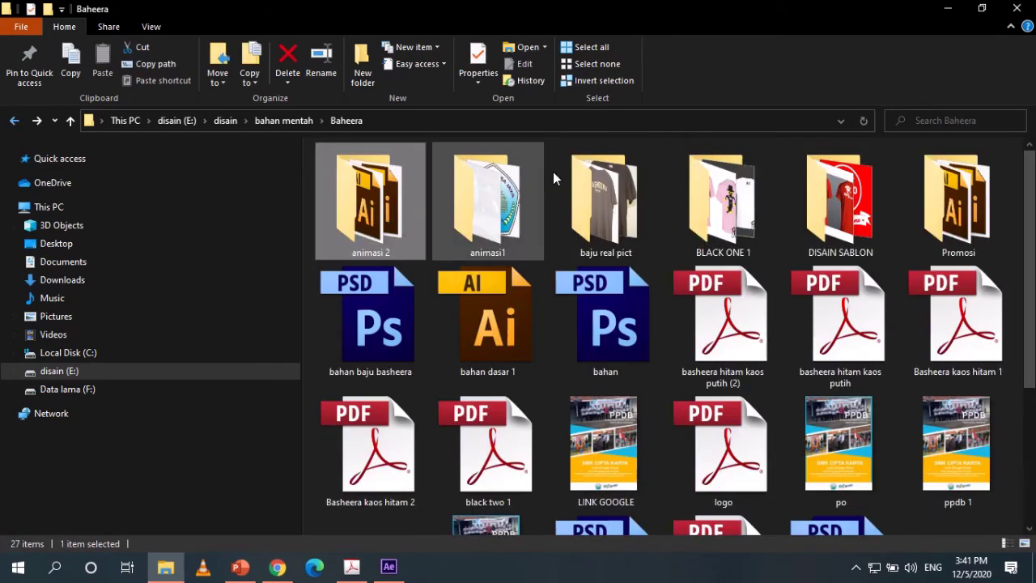
double_click(722, 199)
left_click(365, 197)
double_click(366, 196)
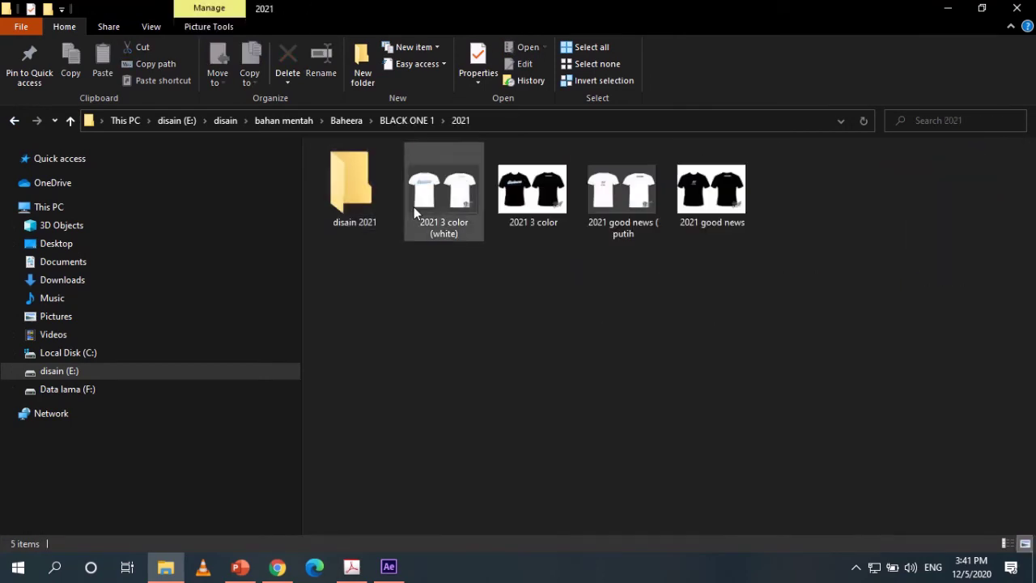
double_click(352, 190)
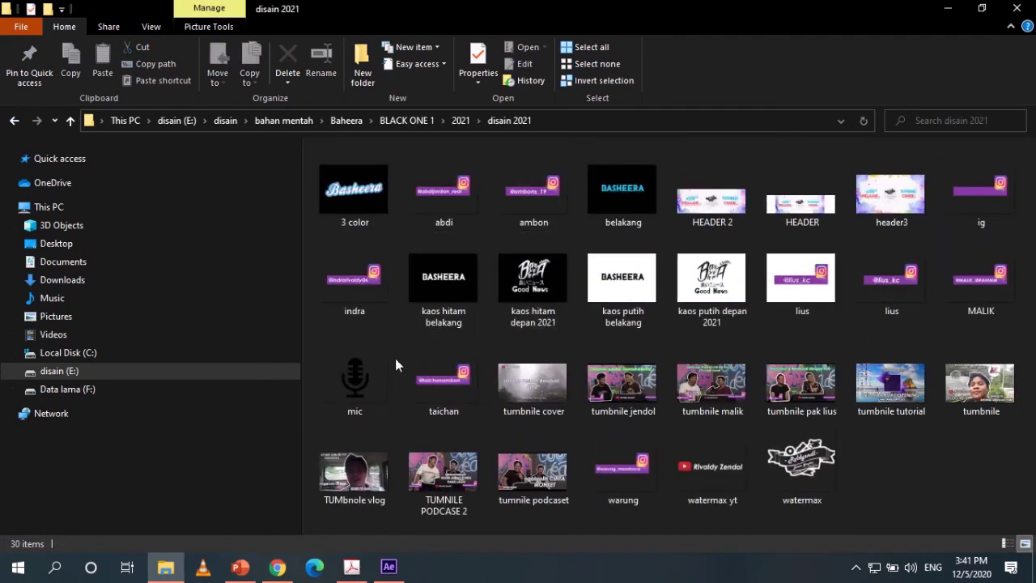
double_click(361, 340)
left_click_drag(356, 399, 164, 297)
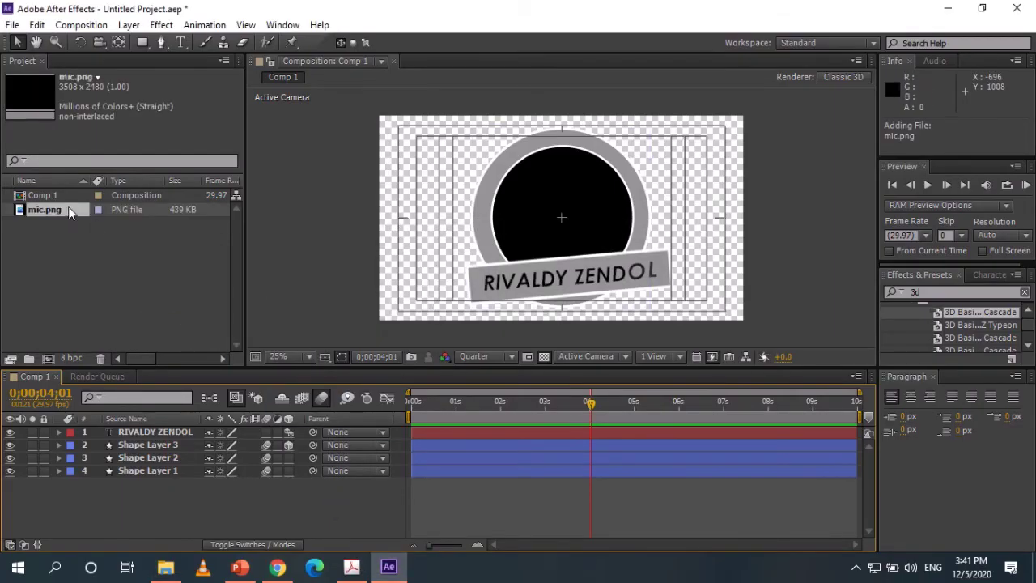
Drop mic.png into Comp 1 as the top layer and scale it down to 16%.
left_click_drag(68, 212, 182, 423)
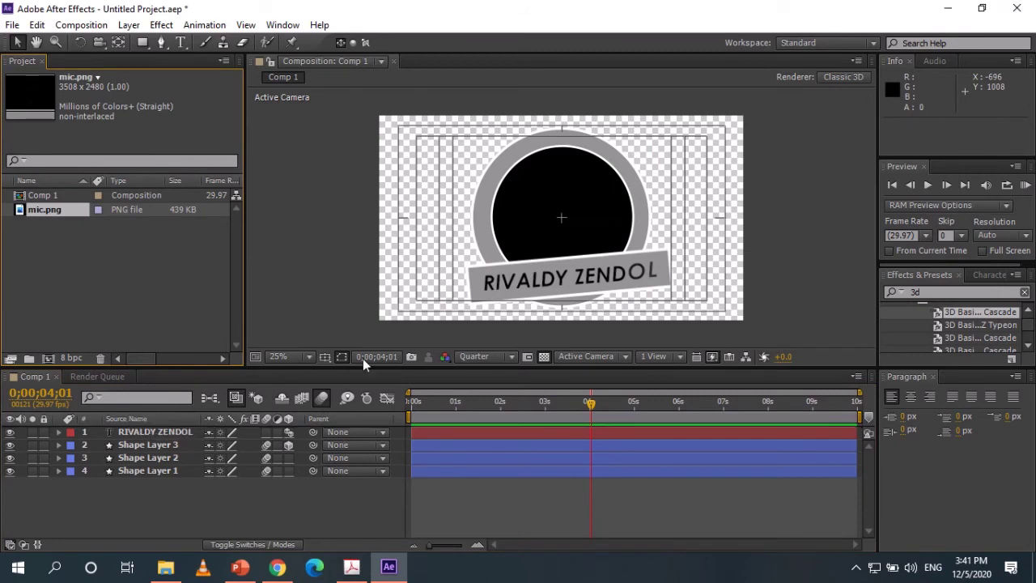
left_click_drag(65, 210, 154, 434)
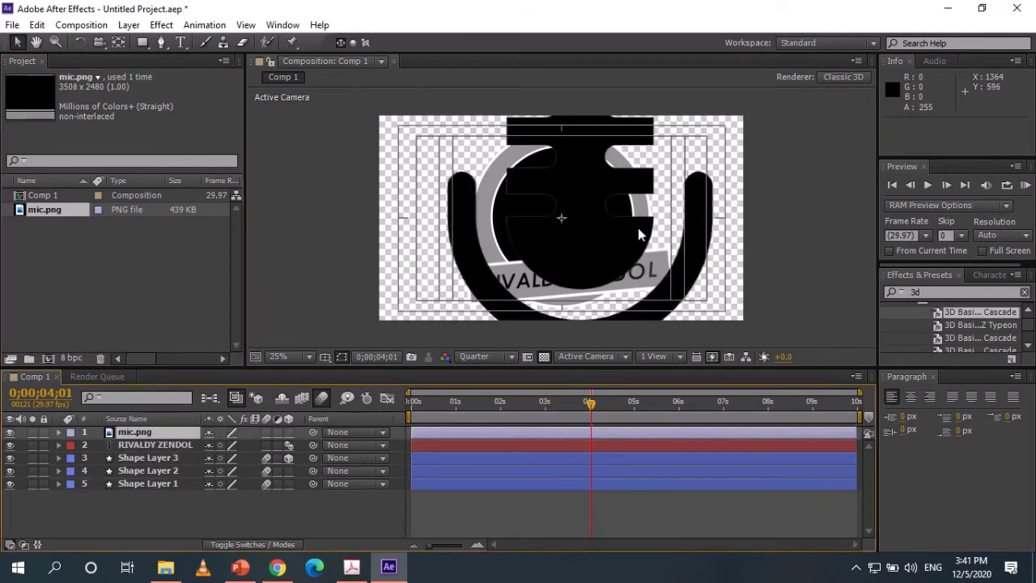
key("s")
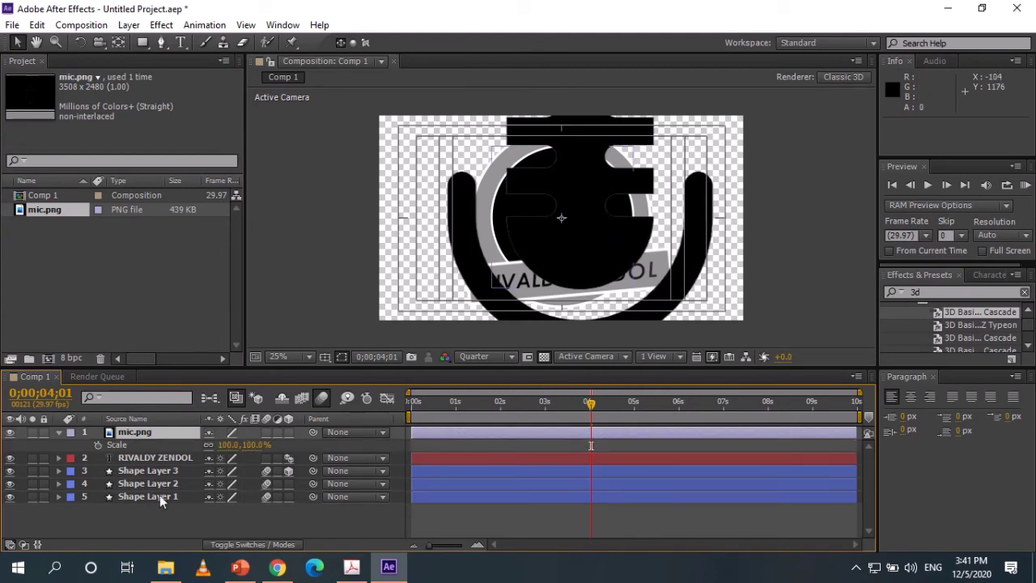
left_click_drag(250, 453, 192, 449)
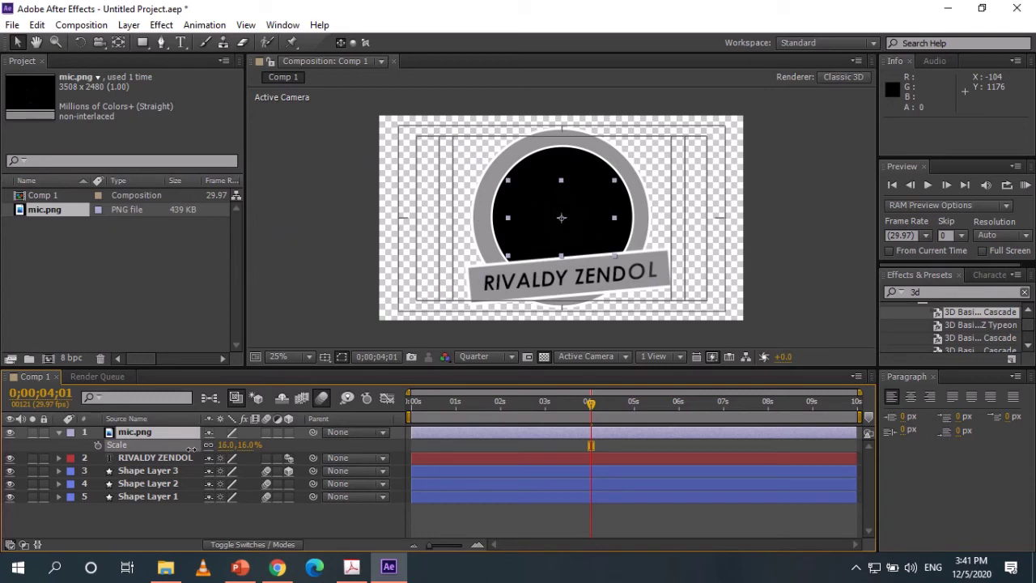
key("Return")
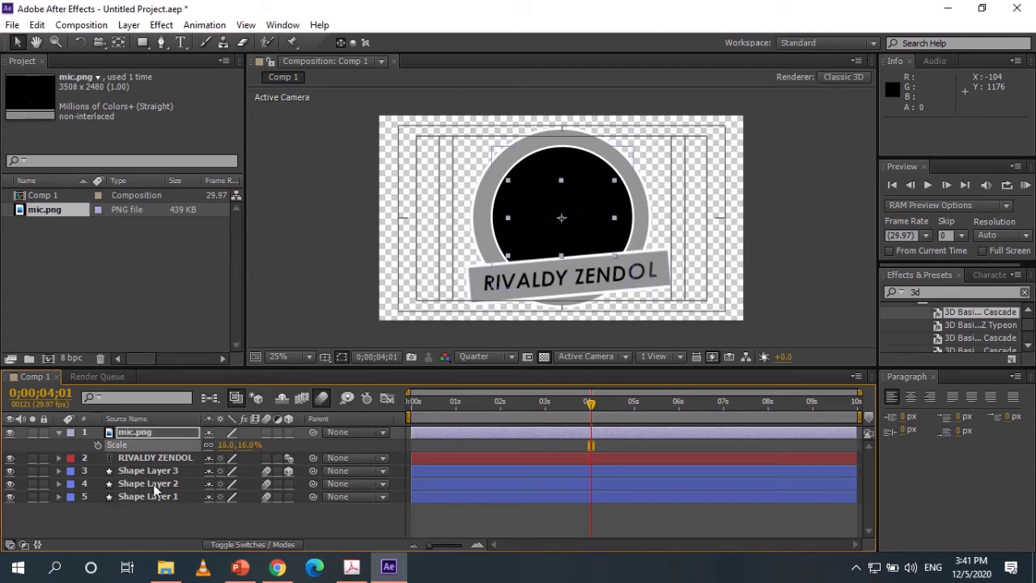
left_click(153, 484)
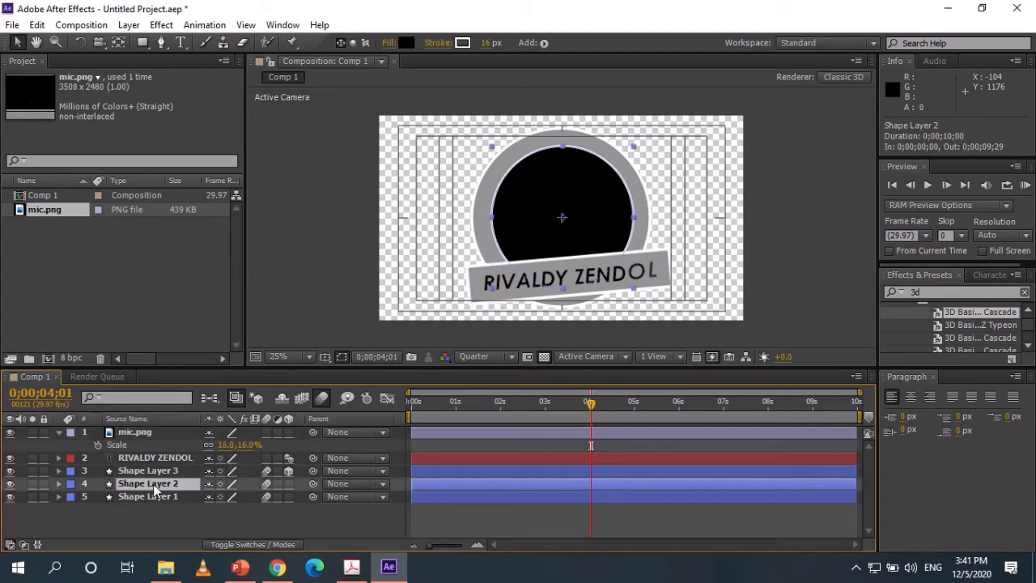
Set Shape Layer 2's inner circle fill to white FFFFFF.
left_click(406, 43)
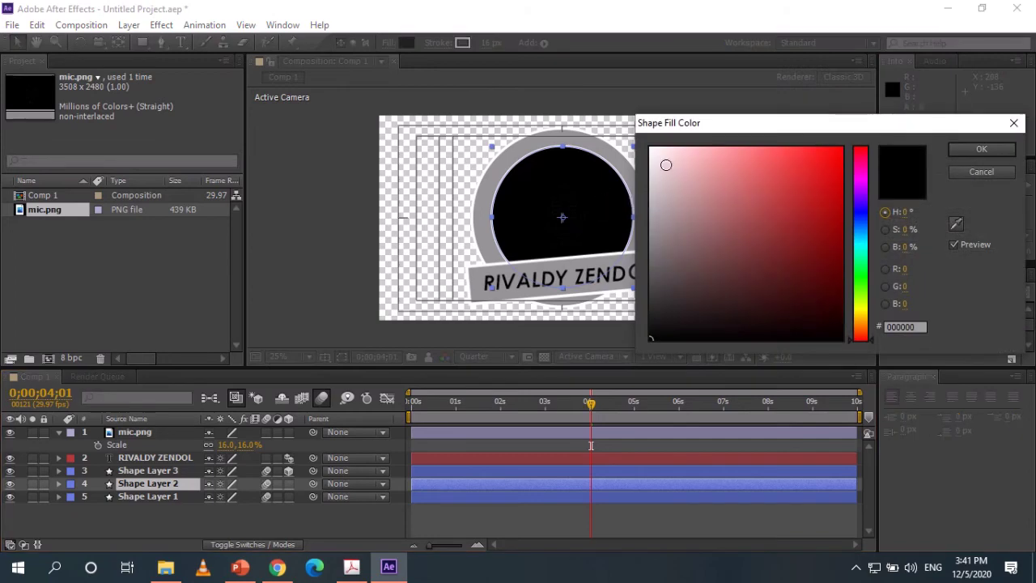
left_click_drag(665, 165, 649, 148)
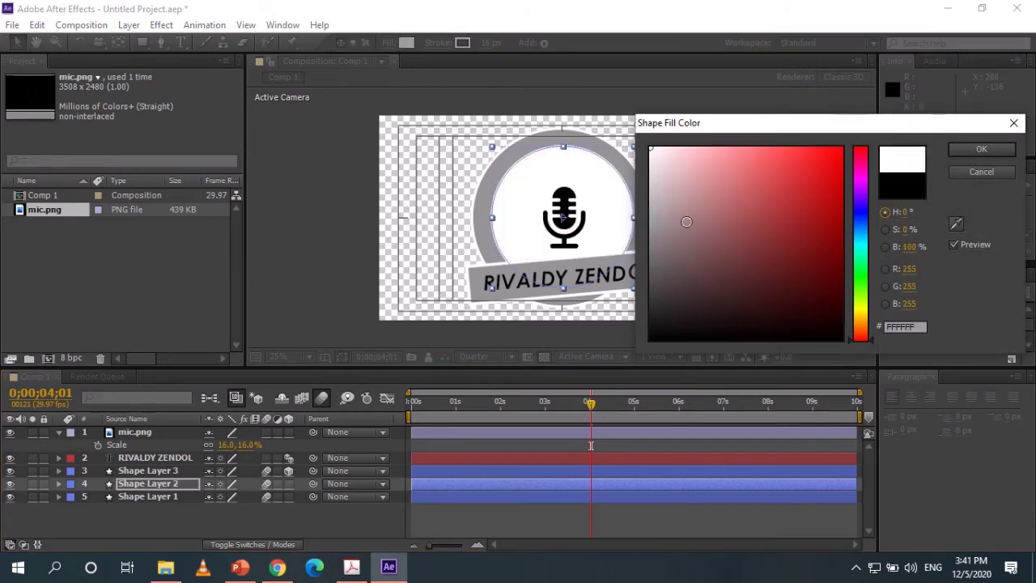
left_click_drag(715, 229, 649, 148)
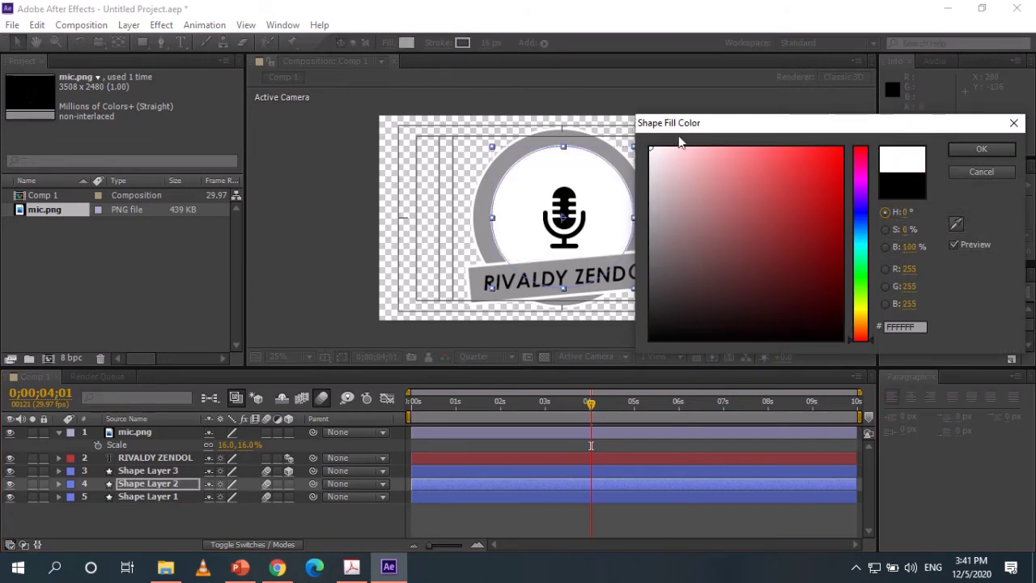
left_click(969, 150)
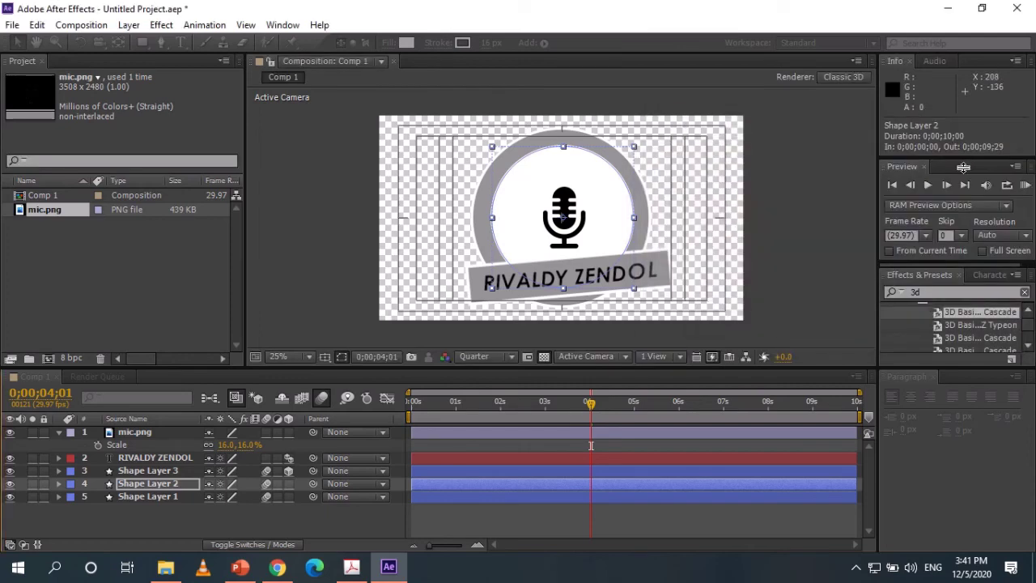
left_click(83, 229)
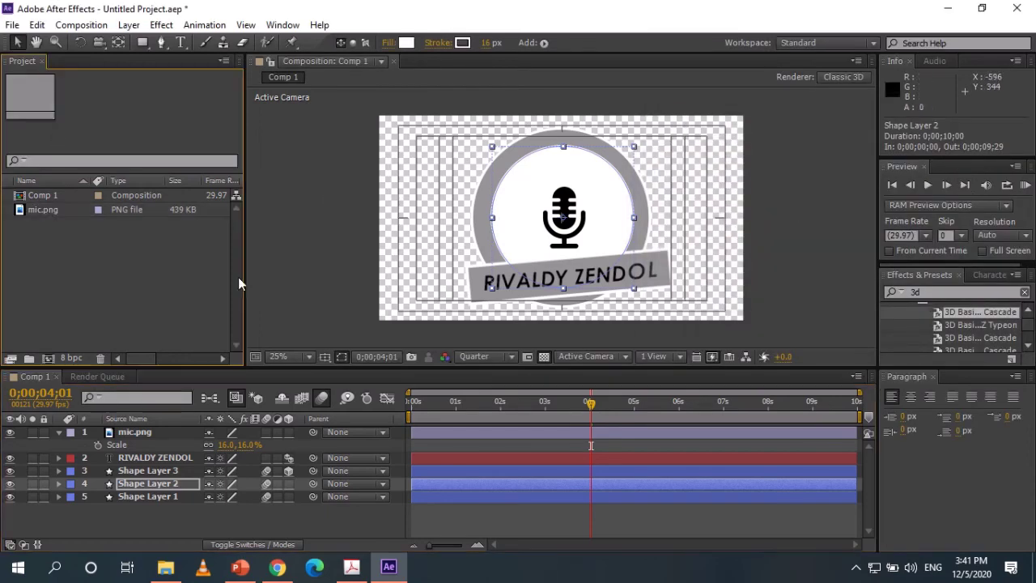
Move the mic.png layer below Shape Layer 3 and return to the start of the timeline.
left_click(139, 437)
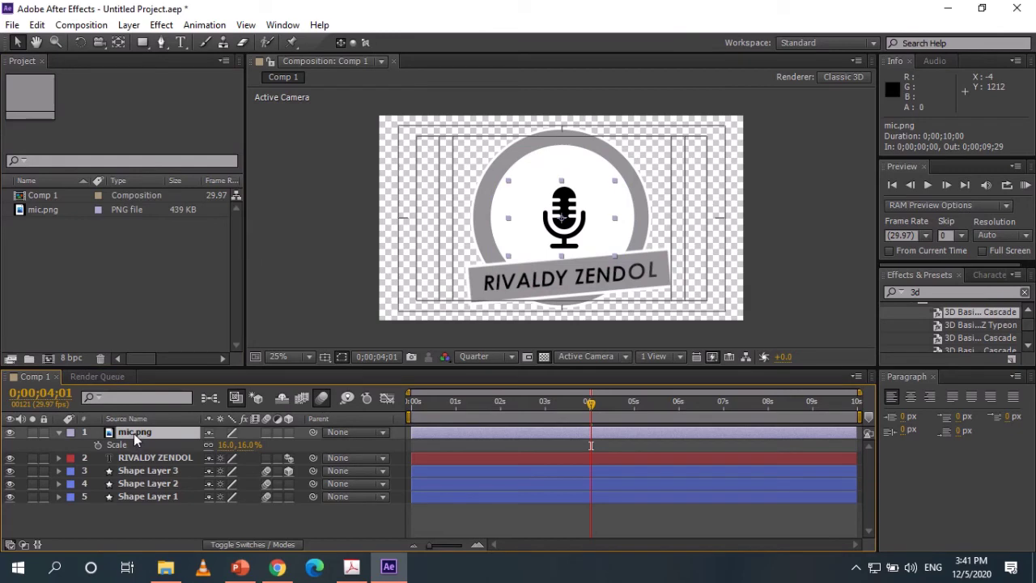
left_click_drag(139, 430, 141, 471)
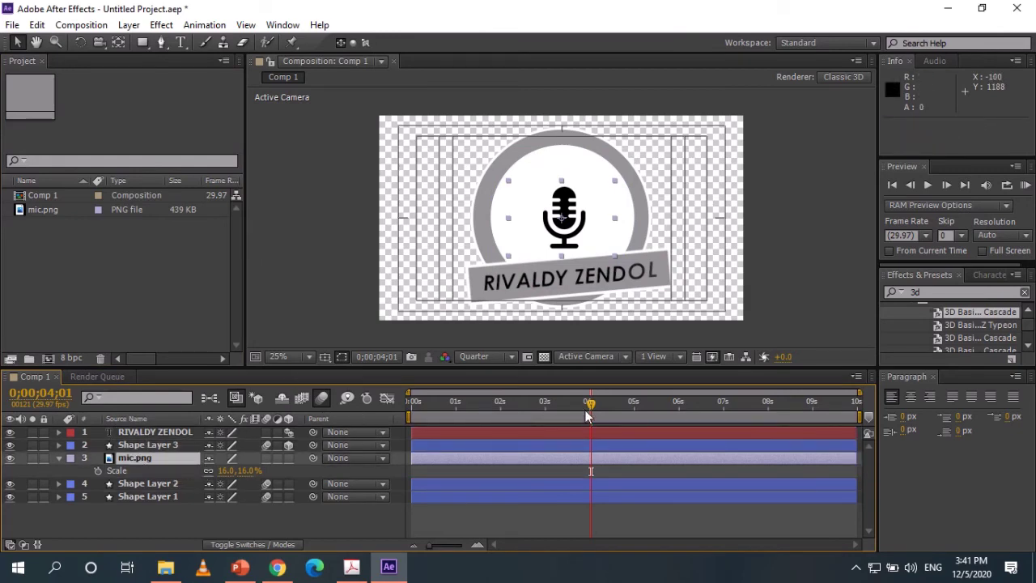
left_click_drag(575, 405, 477, 437)
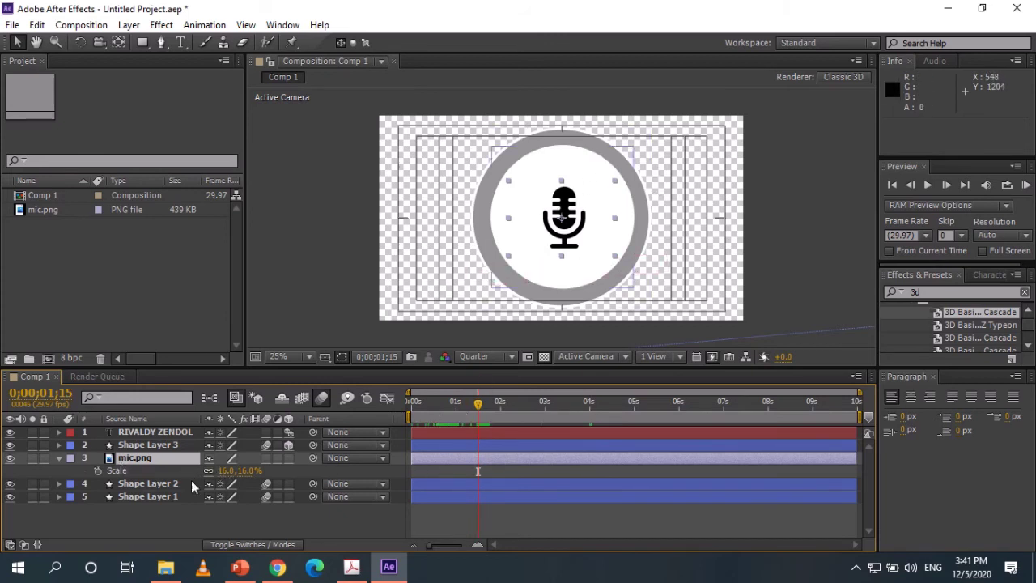
Key the mic's Scale at 0% at 0;00;01;15 as the first scale keyframe.
mouse_move(248, 470)
left_mouse_down()
mouse_move(232, 471)
mouse_move(243, 471)
left_mouse_up()
left_click(253, 469)
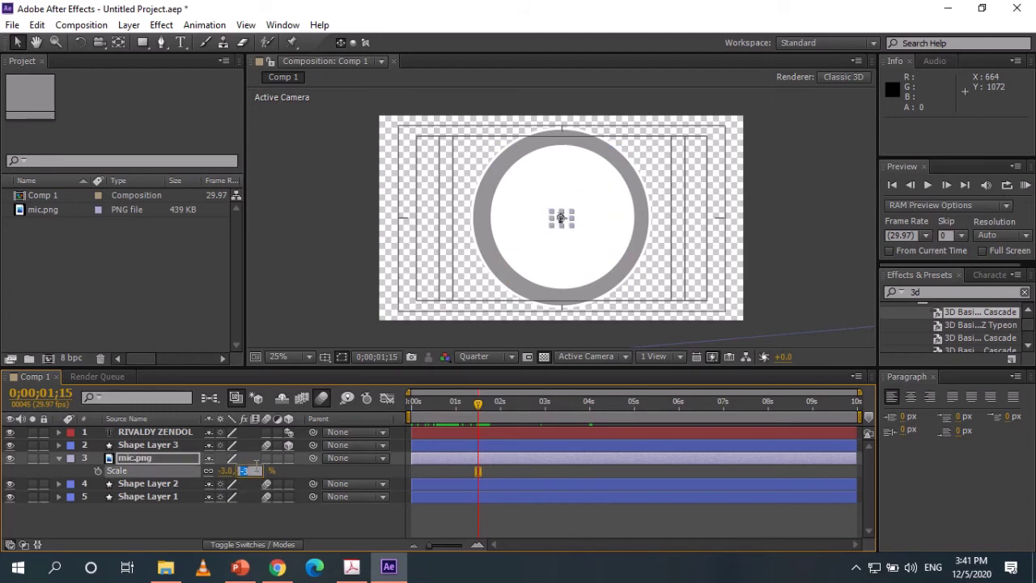
key("Return")
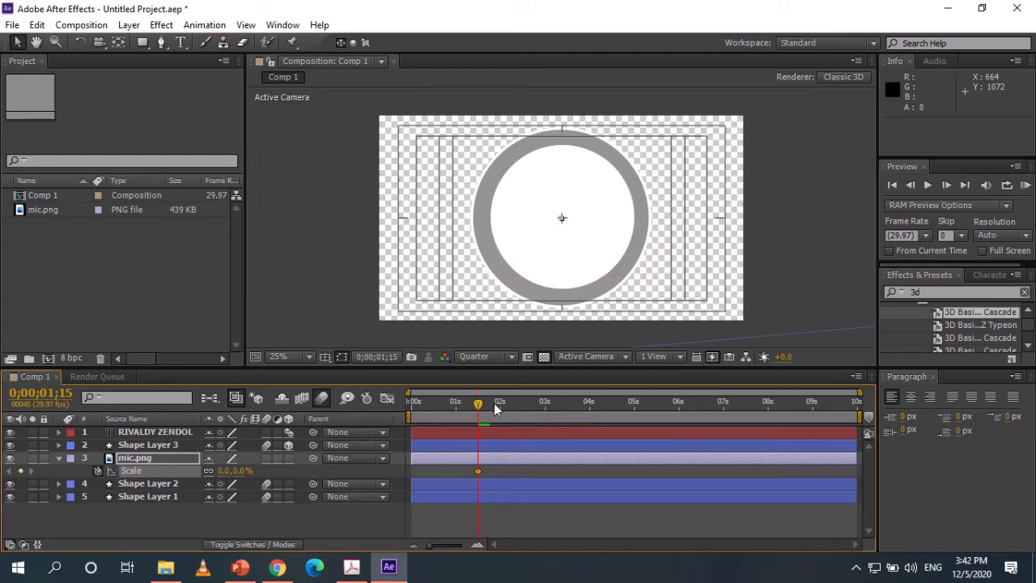
Grow the mic to 23% at 0;00;01;24, recentre it in the circle, and select both Scale keyframes.
left_click_drag(478, 407, 491, 407)
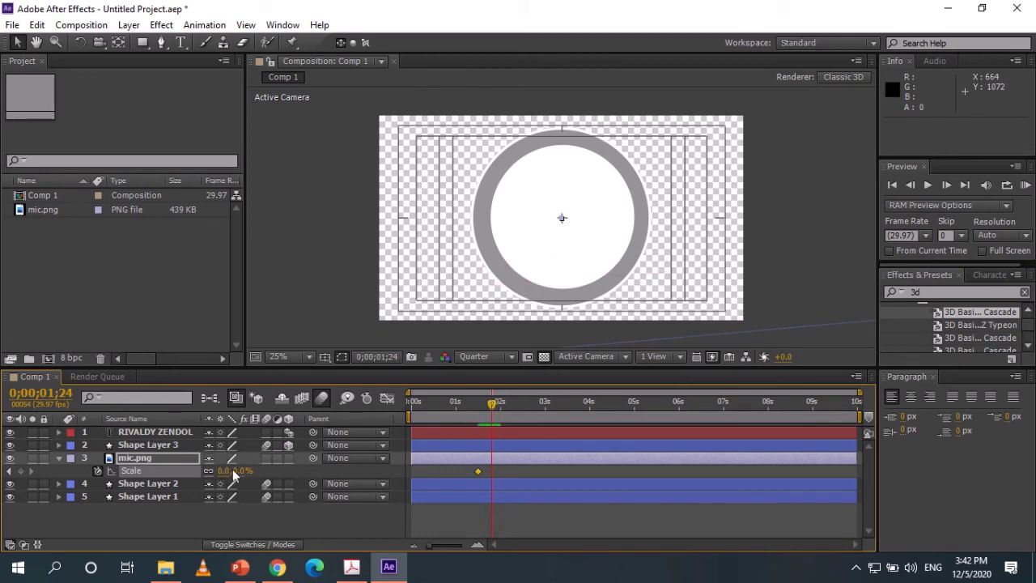
mouse_move(233, 474)
left_mouse_down()
mouse_move(283, 472)
mouse_move(252, 471)
left_mouse_up()
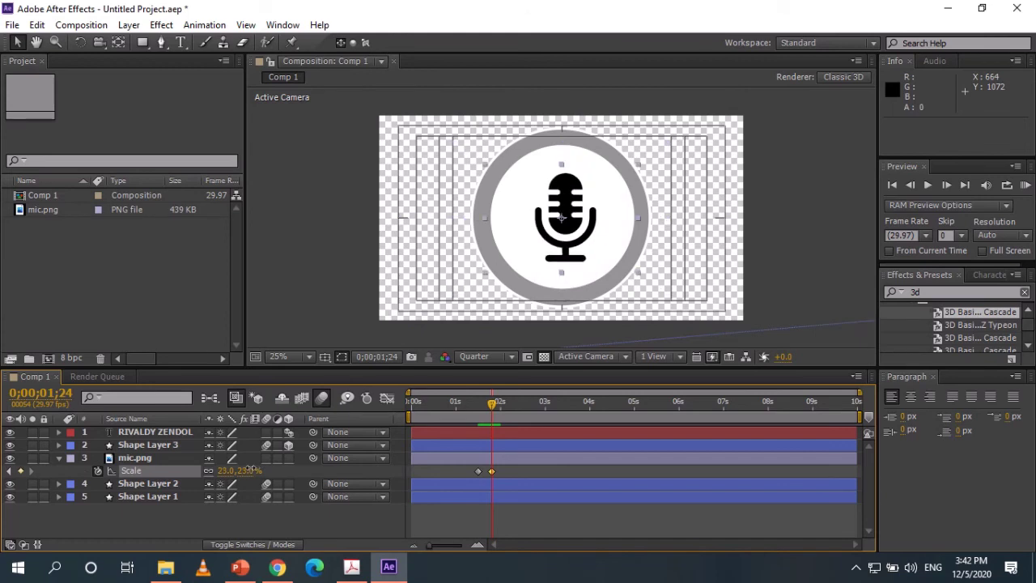
left_click_drag(556, 240, 548, 238)
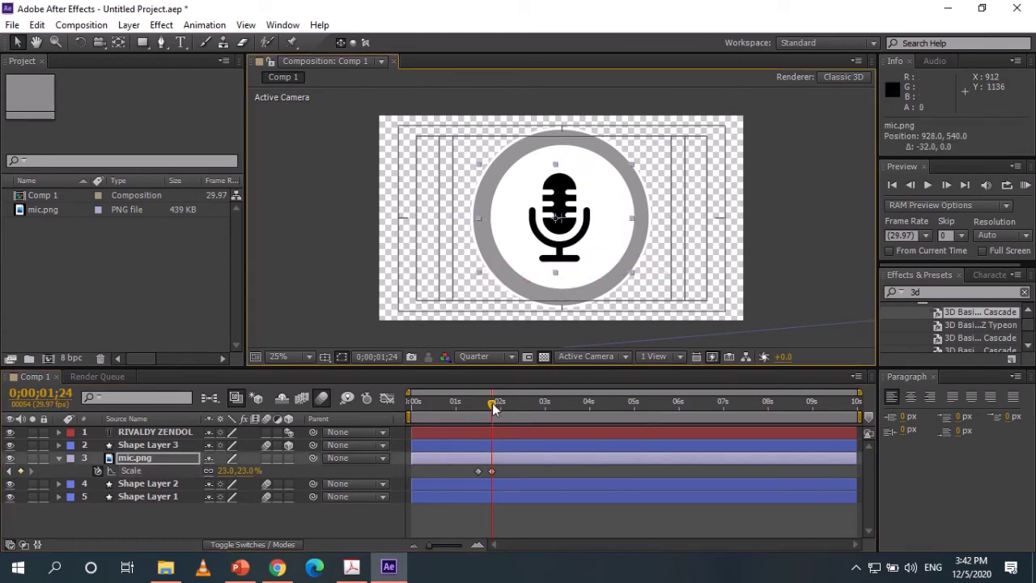
left_click_drag(495, 407, 514, 406)
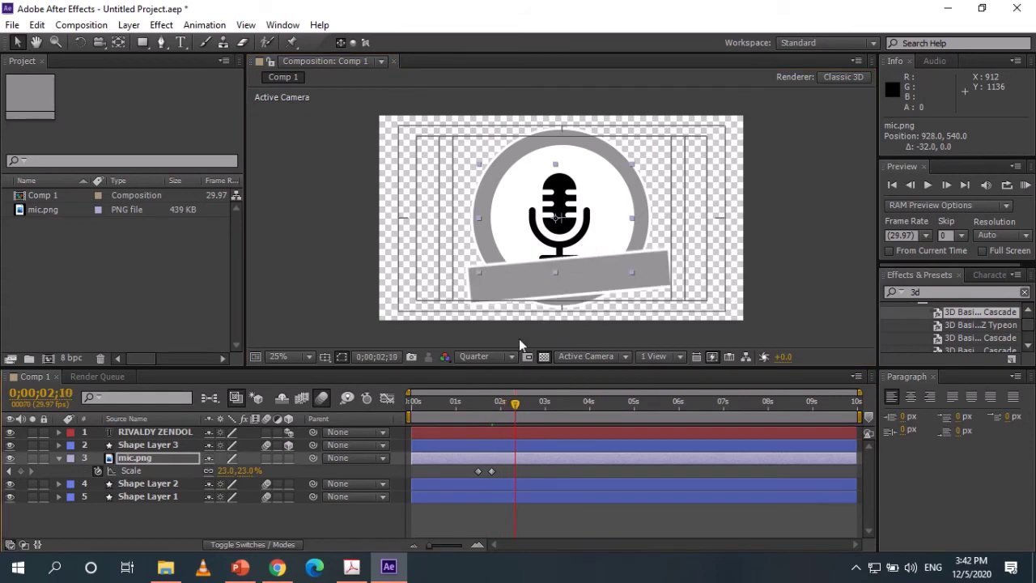
left_click_drag(562, 210, 566, 210)
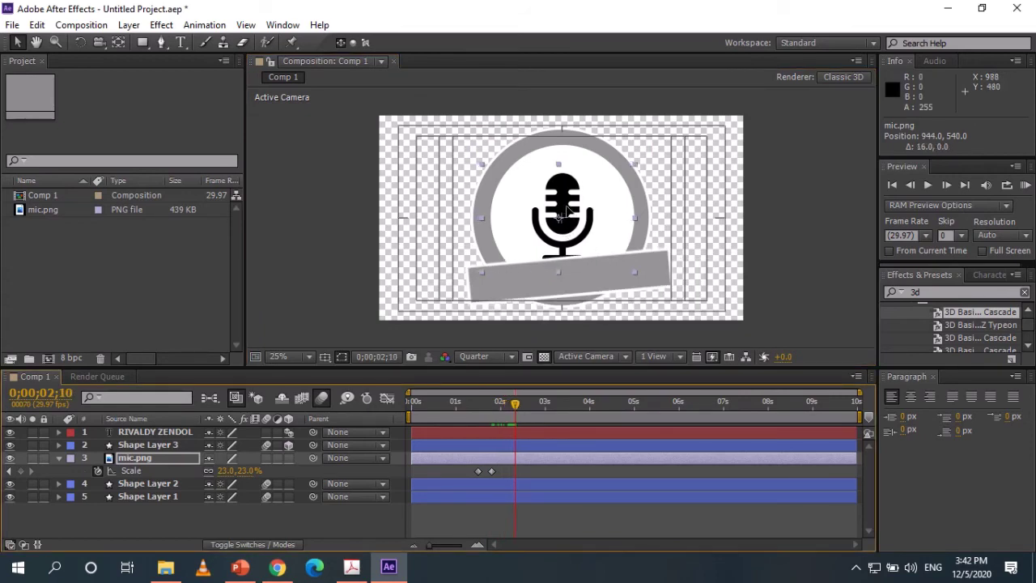
left_click_drag(515, 406, 518, 407)
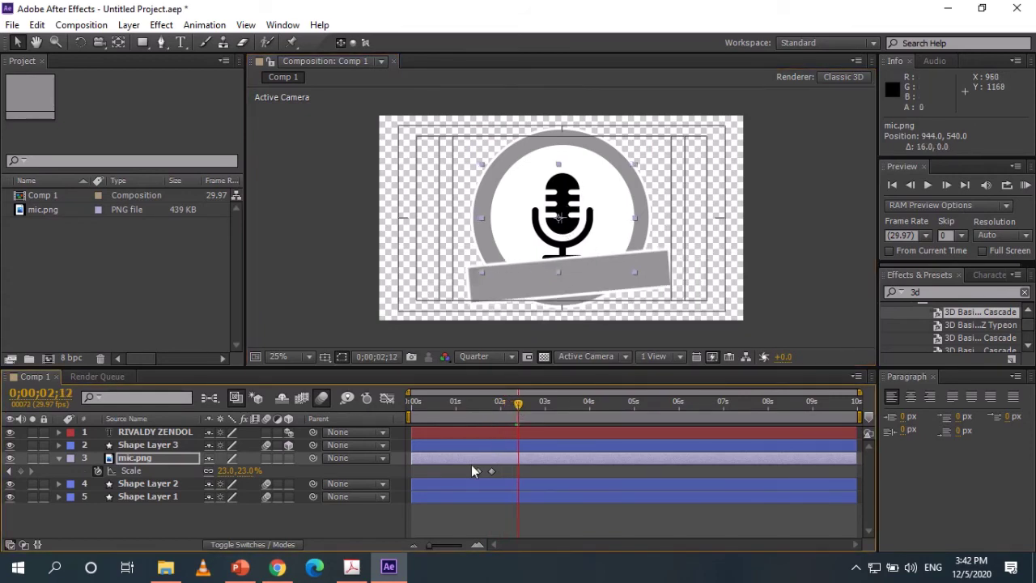
left_click_drag(471, 465, 499, 475)
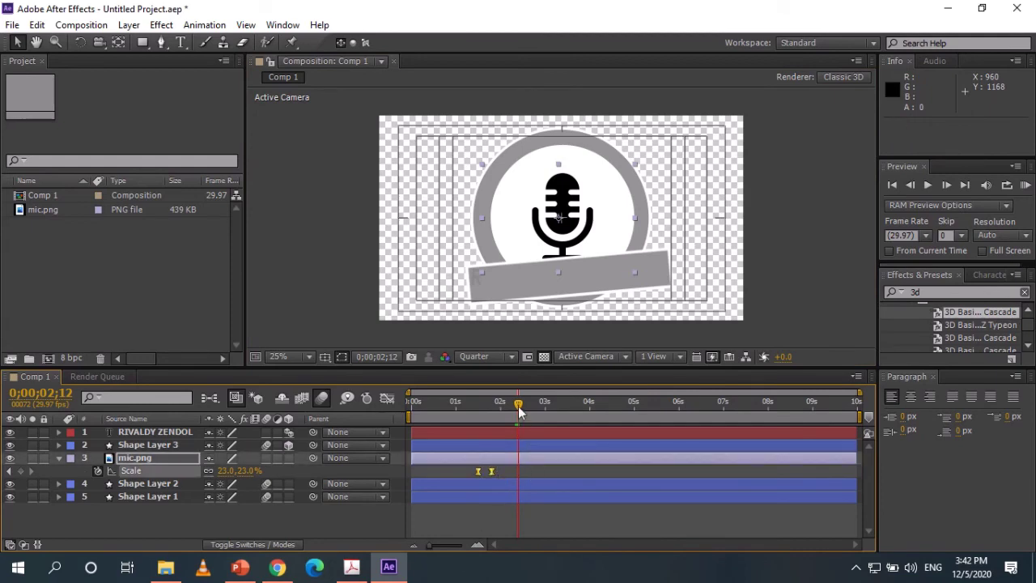
mouse_move(519, 407)
left_mouse_down()
mouse_move(589, 409)
mouse_move(445, 405)
mouse_move(582, 400)
mouse_move(452, 407)
mouse_move(500, 412)
left_mouse_up()
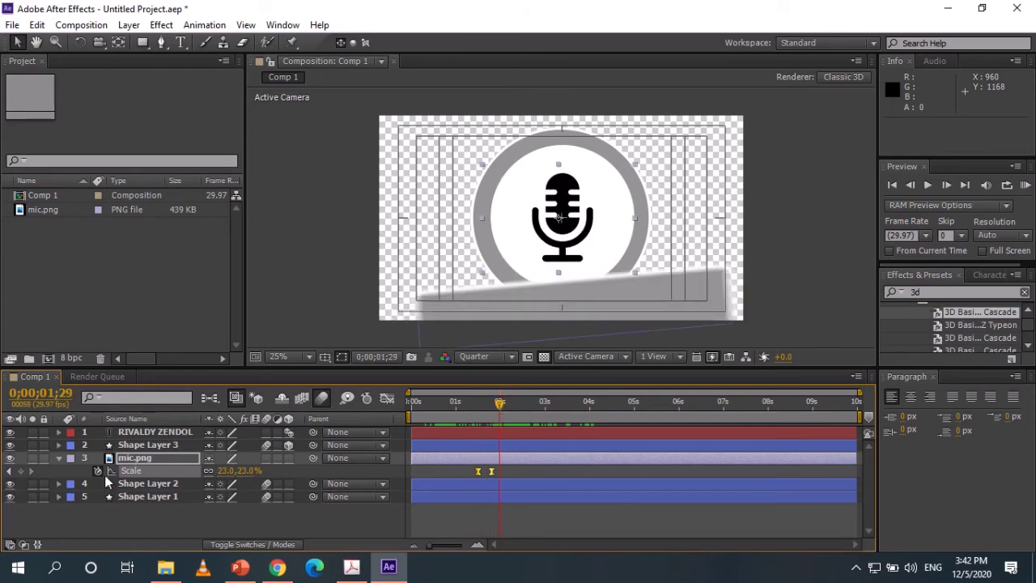
Try a Position keyframe that moves the mic down, then remove the position animation.
key("p")
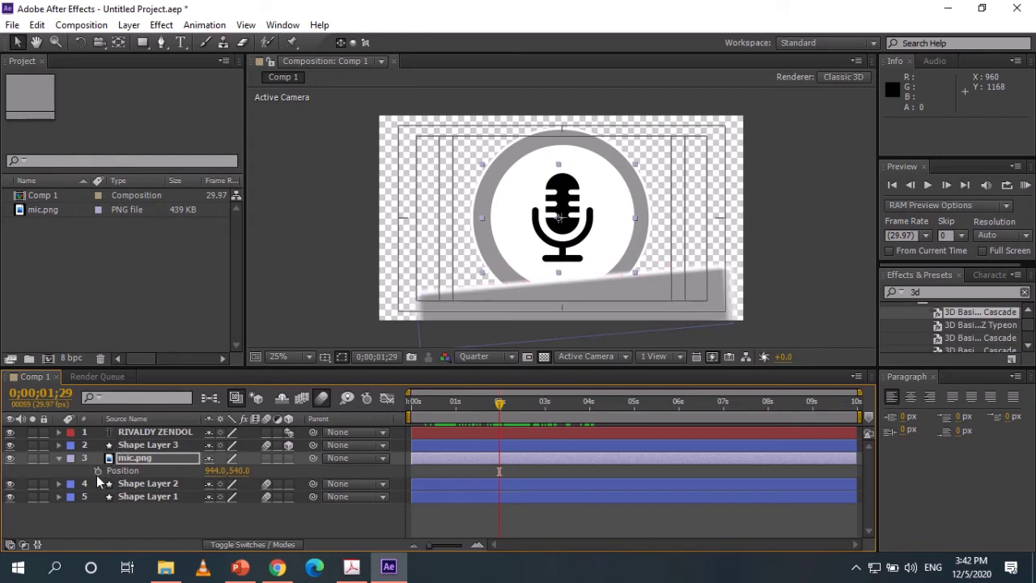
left_click(98, 471)
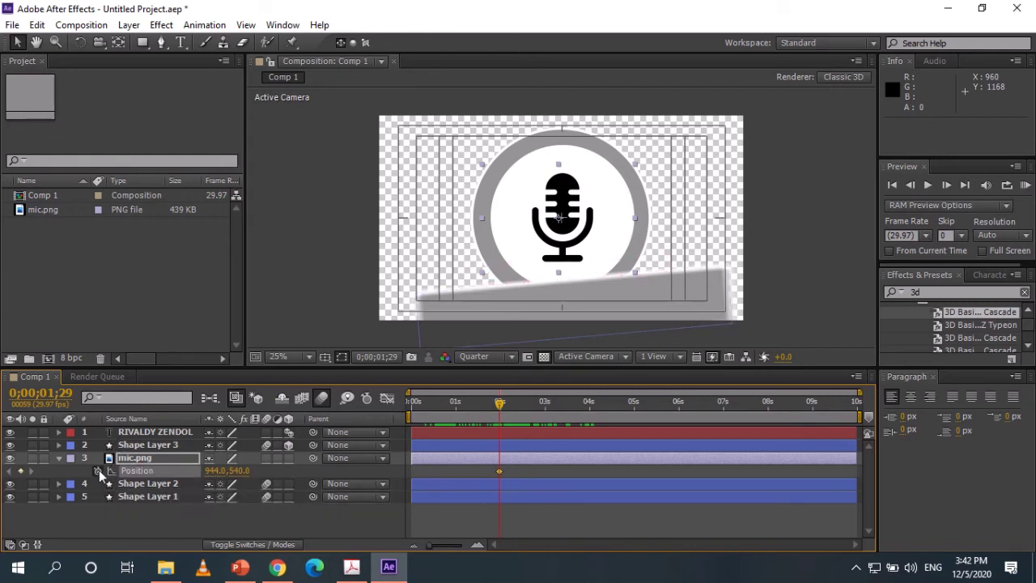
left_click_drag(243, 471, 203, 472)
left_click(97, 471)
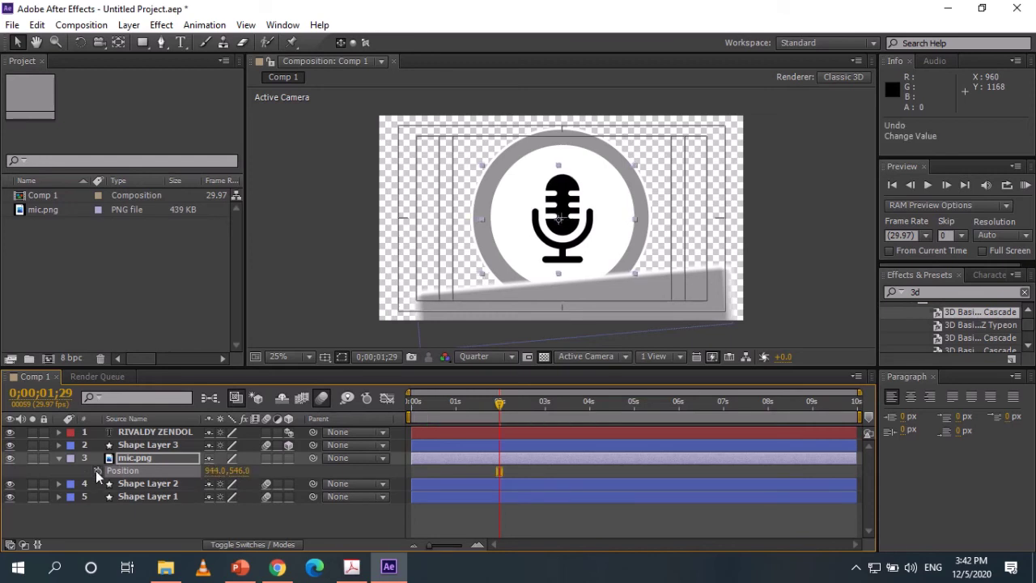
Key the mic's Rotation with a tilt at 0;00;01;29, swinging back to -1° at 0;00;02;06.
key("r")
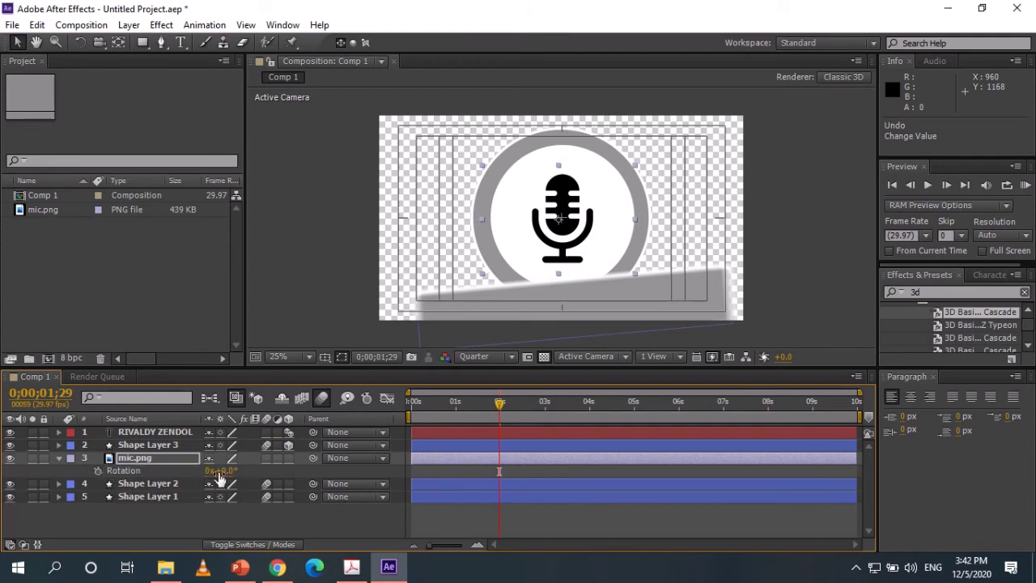
left_click(97, 471)
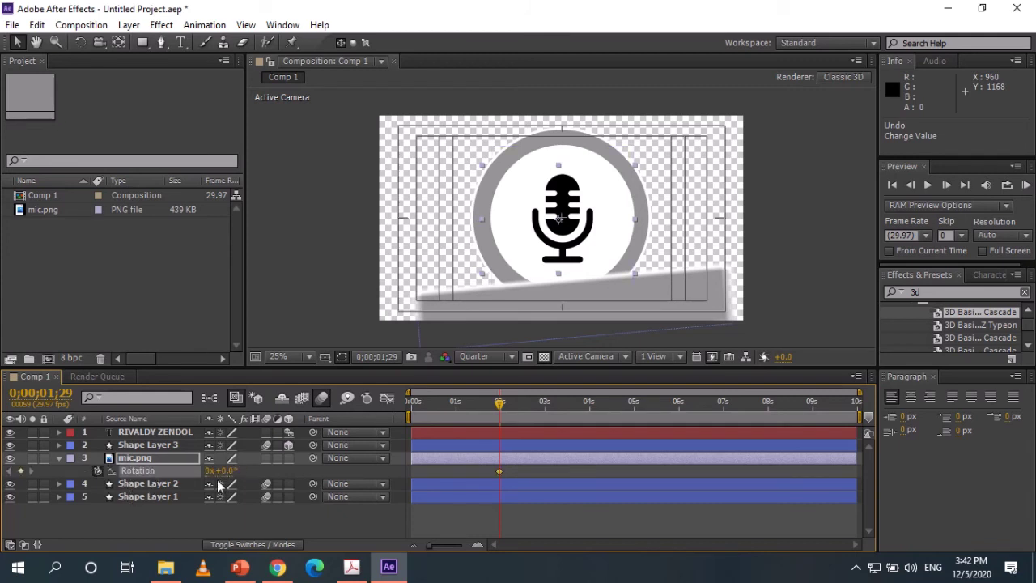
mouse_move(224, 470)
left_mouse_down()
mouse_move(236, 470)
mouse_move(212, 470)
left_mouse_up()
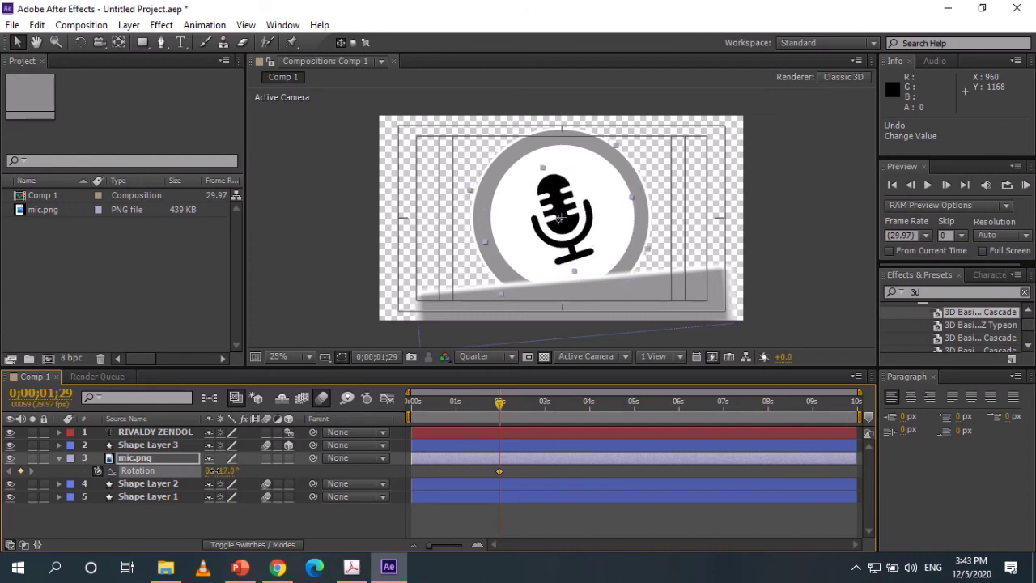
left_click_drag(496, 402, 509, 409)
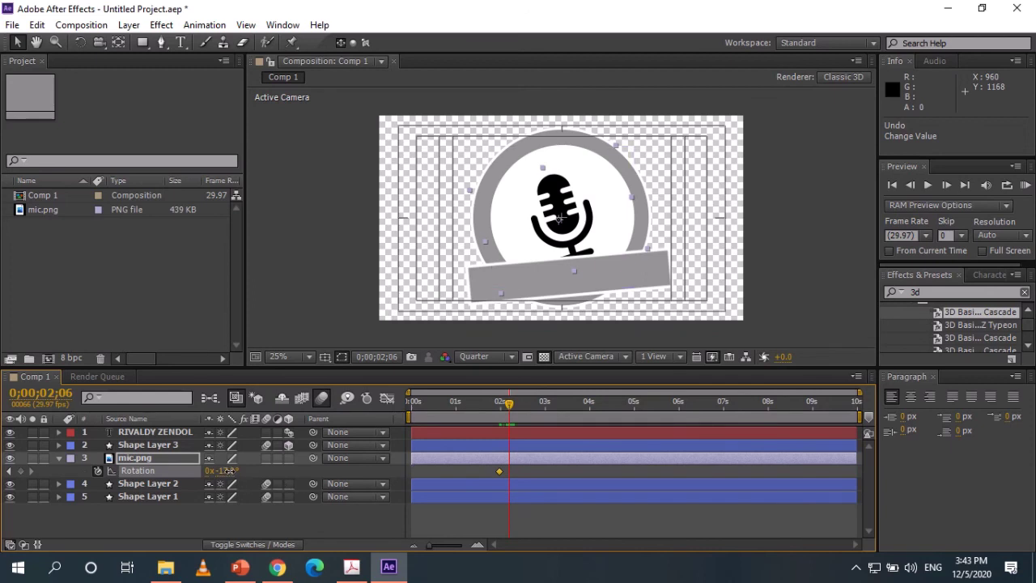
left_click_drag(227, 473, 242, 475)
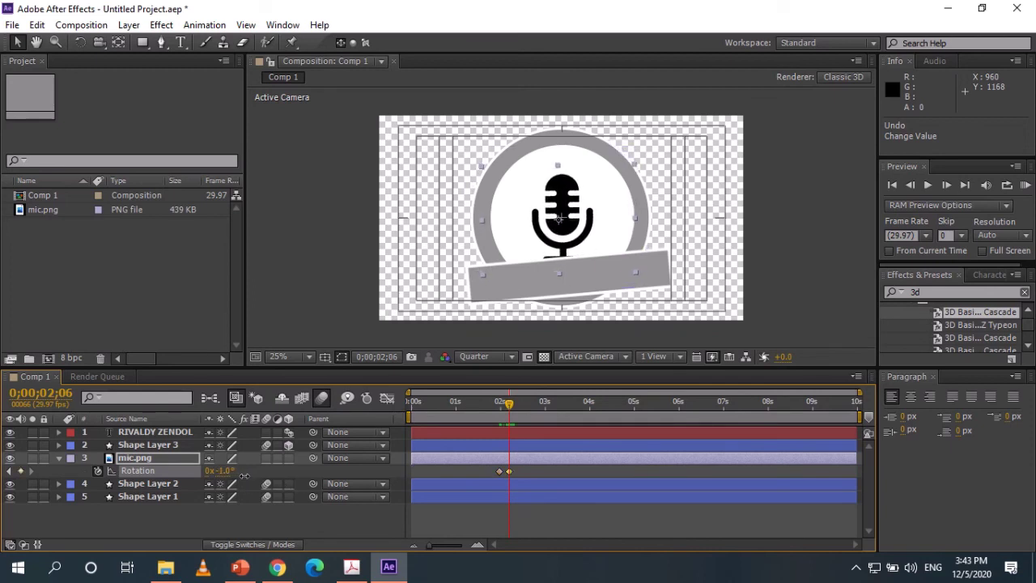
Select the mic's rotation keyframes and play a RAM preview.
left_click(811, 233)
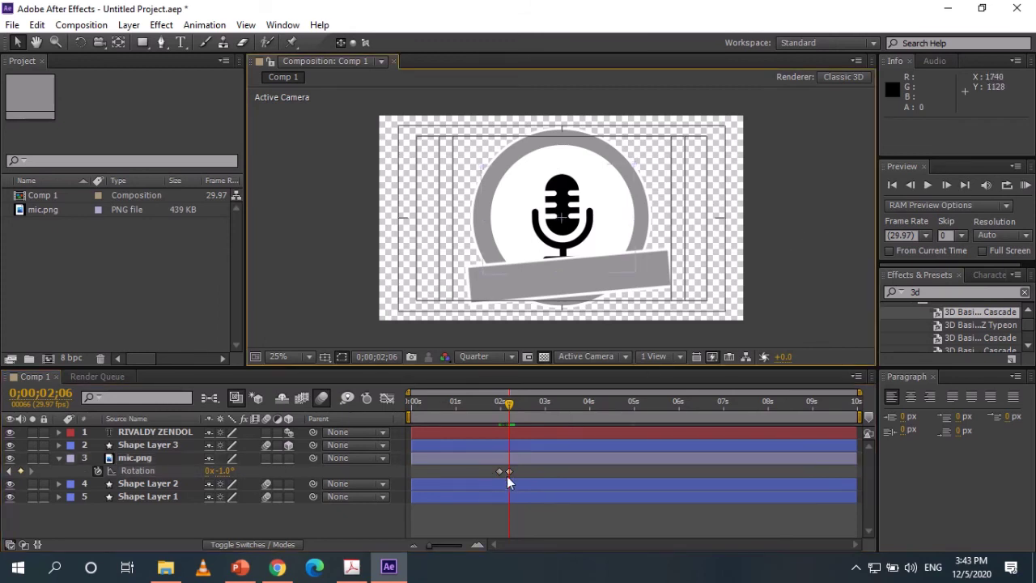
left_click(510, 474)
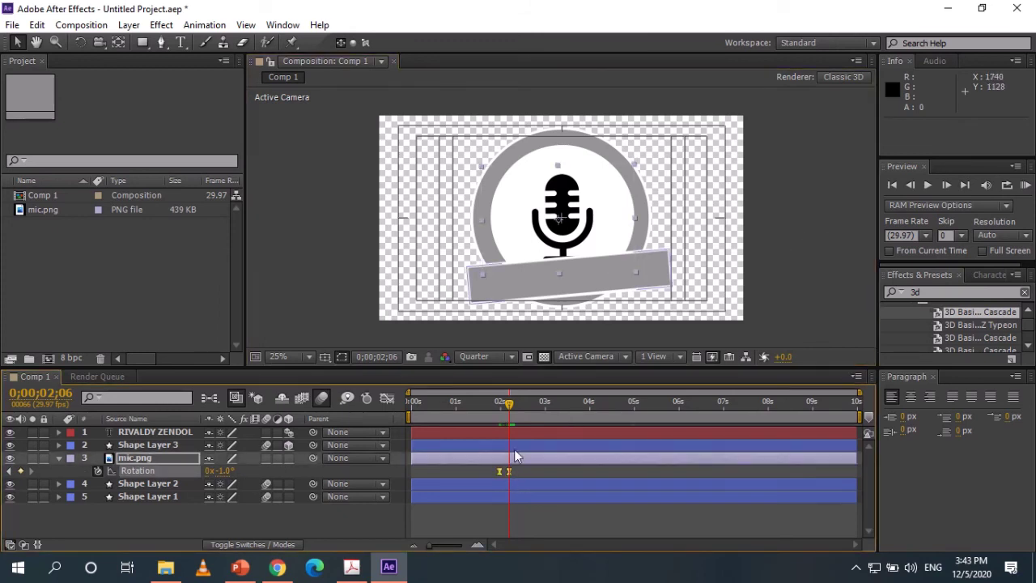
left_click(1025, 184)
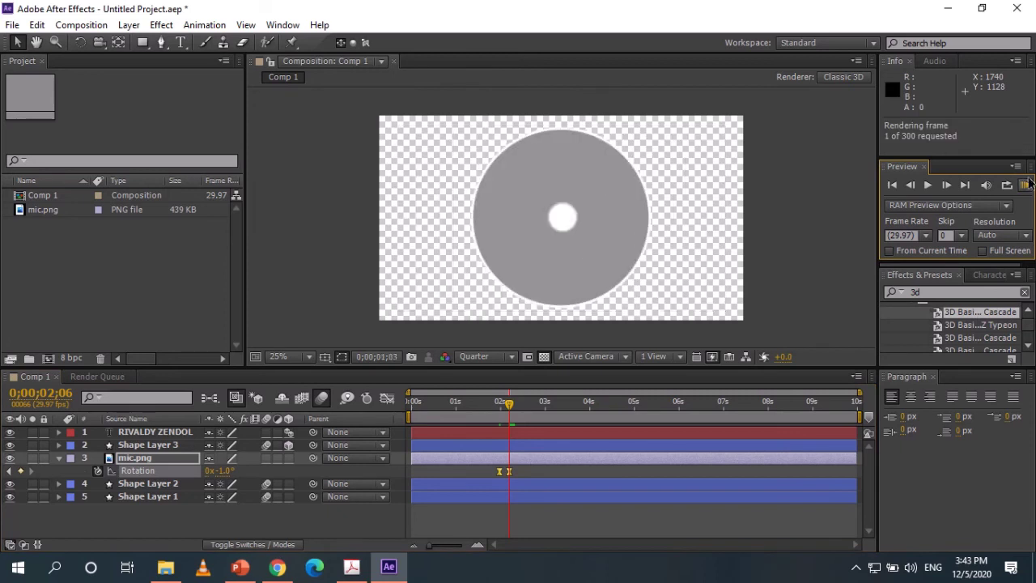
Key the mic's Rotation at -30° just before 2s, then +22° at 0;00;02;06.
left_click(951, 140)
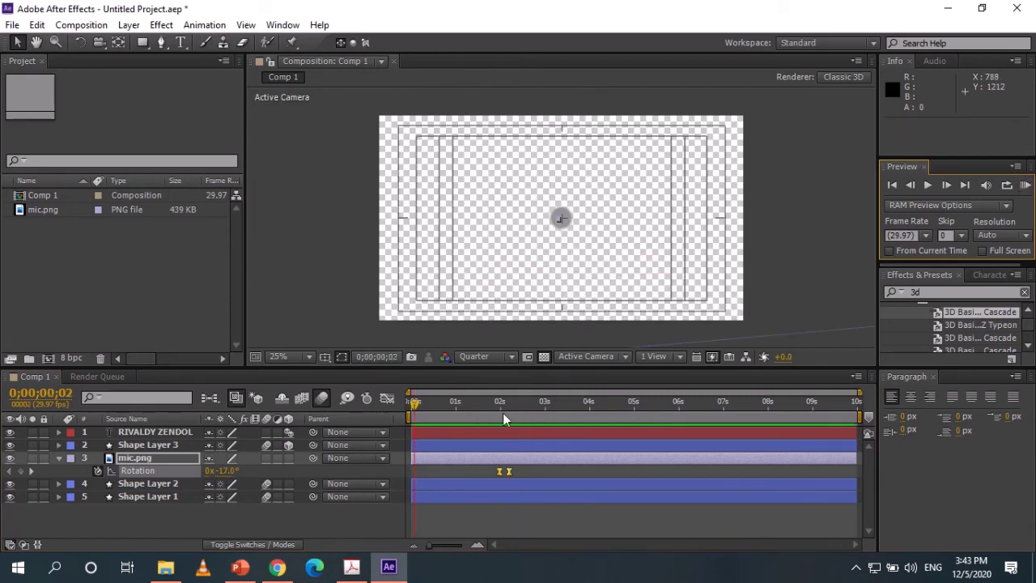
left_click_drag(502, 402, 500, 405)
left_click(97, 469)
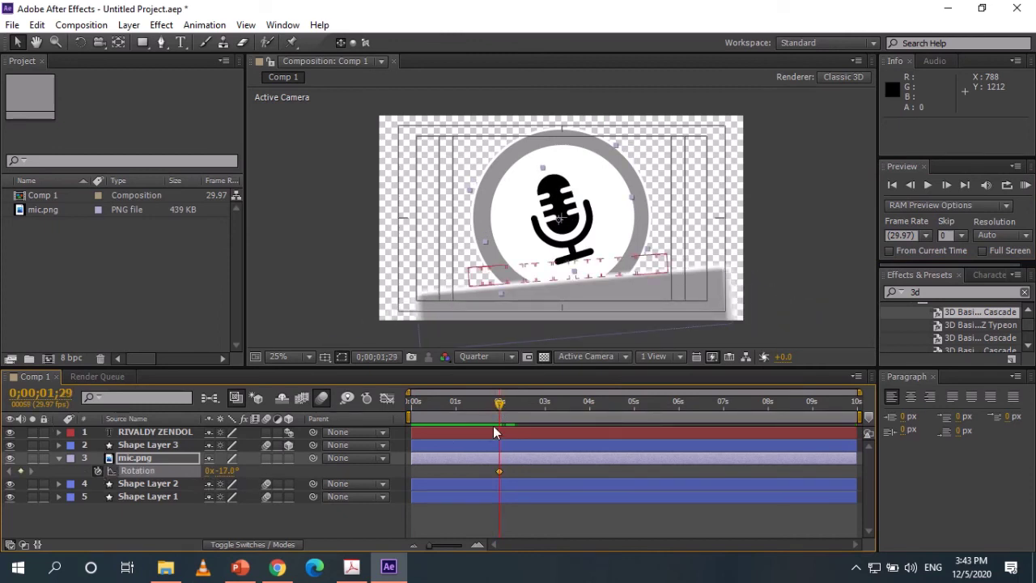
left_click_drag(229, 478, 217, 471)
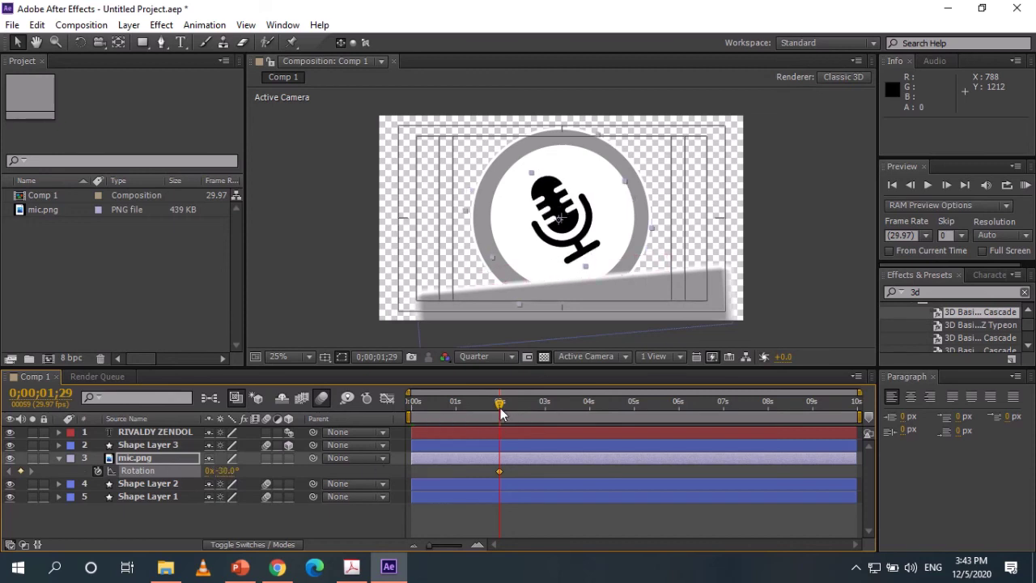
left_click_drag(500, 413, 508, 412)
left_click_drag(229, 470, 266, 473)
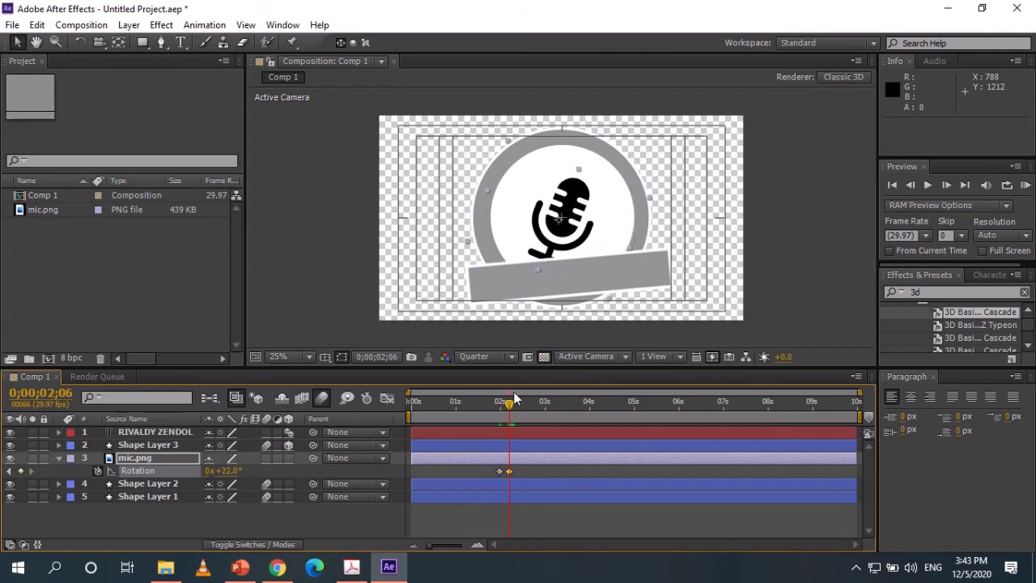
A few frames later enter a rotation of -30, then preview the animation from about one second.
left_click_drag(508, 405, 520, 412)
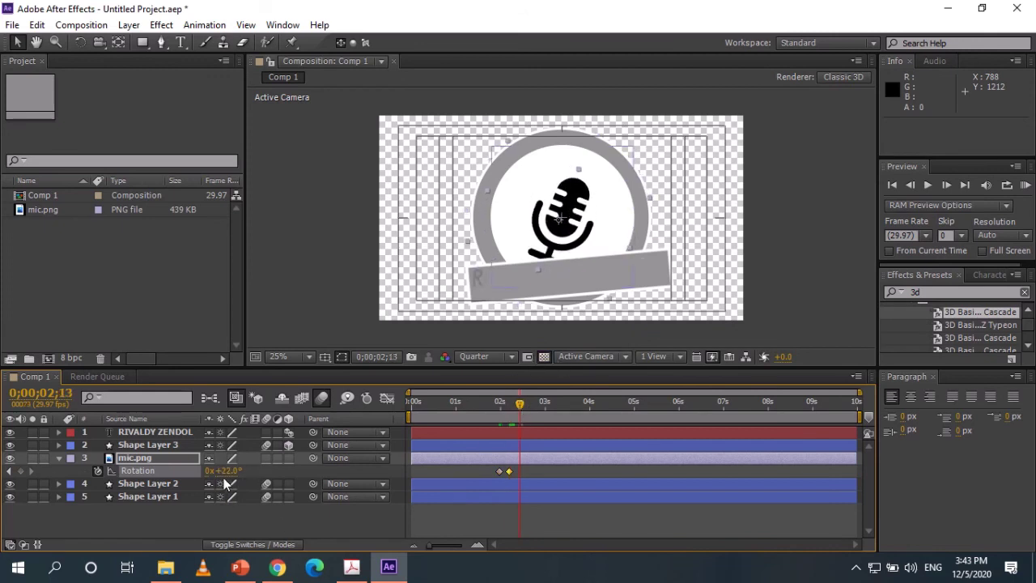
left_click(225, 470)
type("-30")
key("Return")
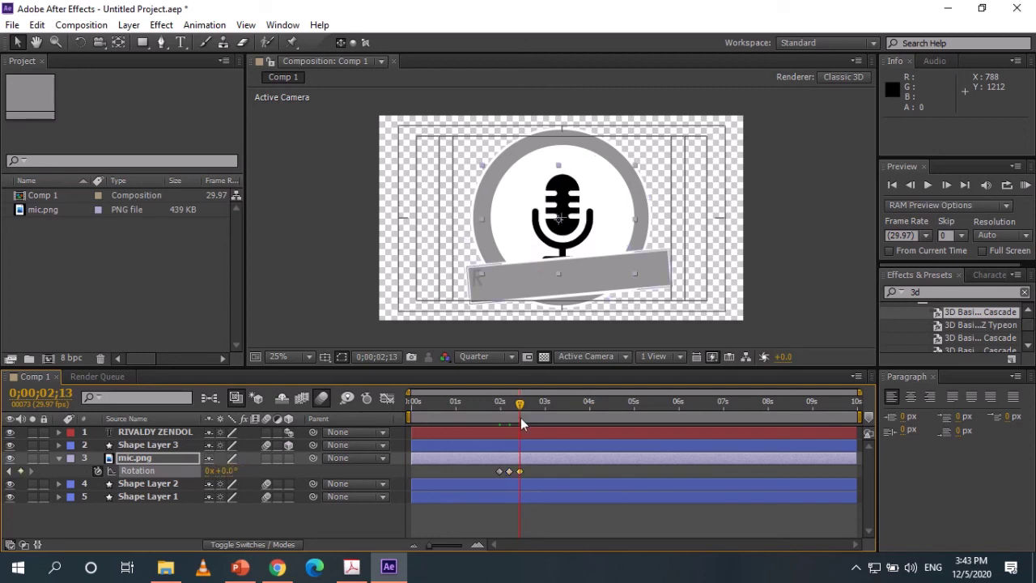
left_click_drag(521, 404, 466, 405)
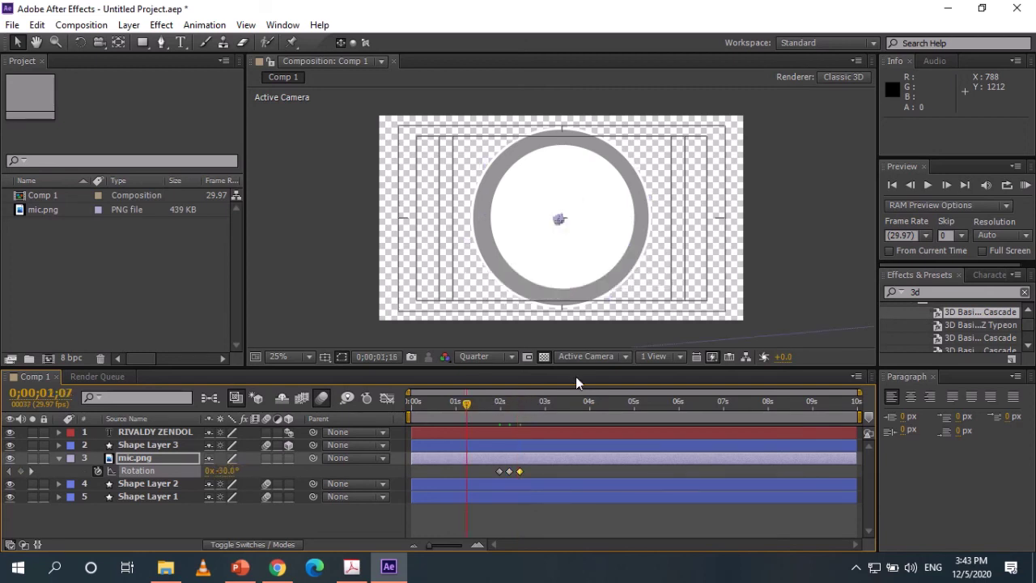
left_click(1026, 185)
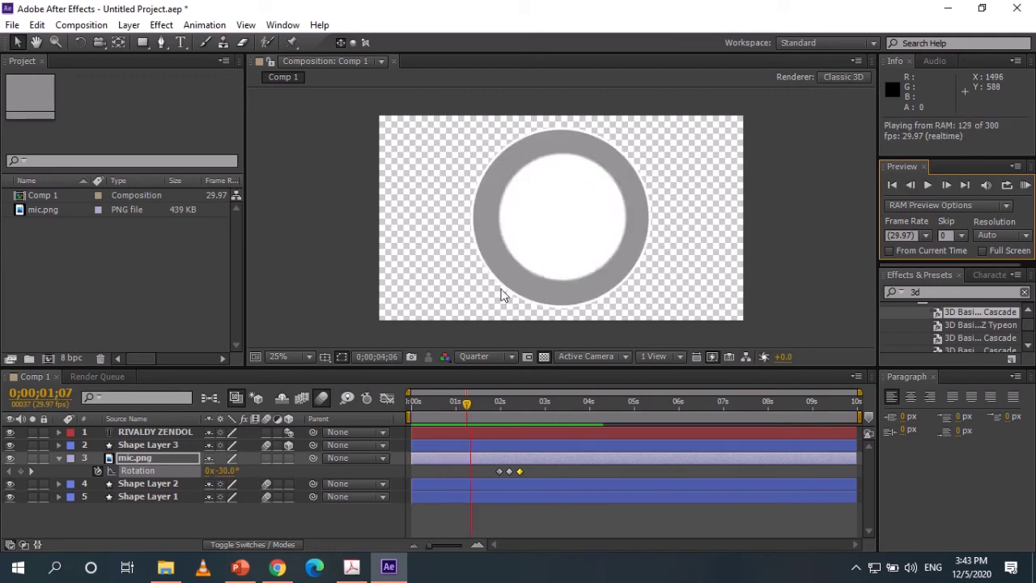
Stop the preview and Easy Ease all three rotation keyframes with F9.
left_click(564, 469)
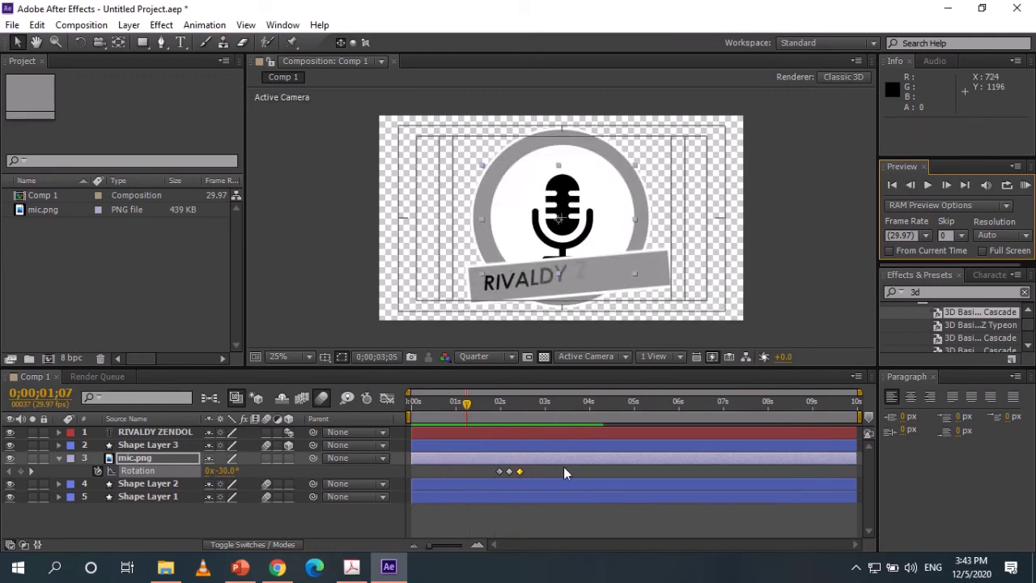
left_click_drag(536, 472, 485, 472)
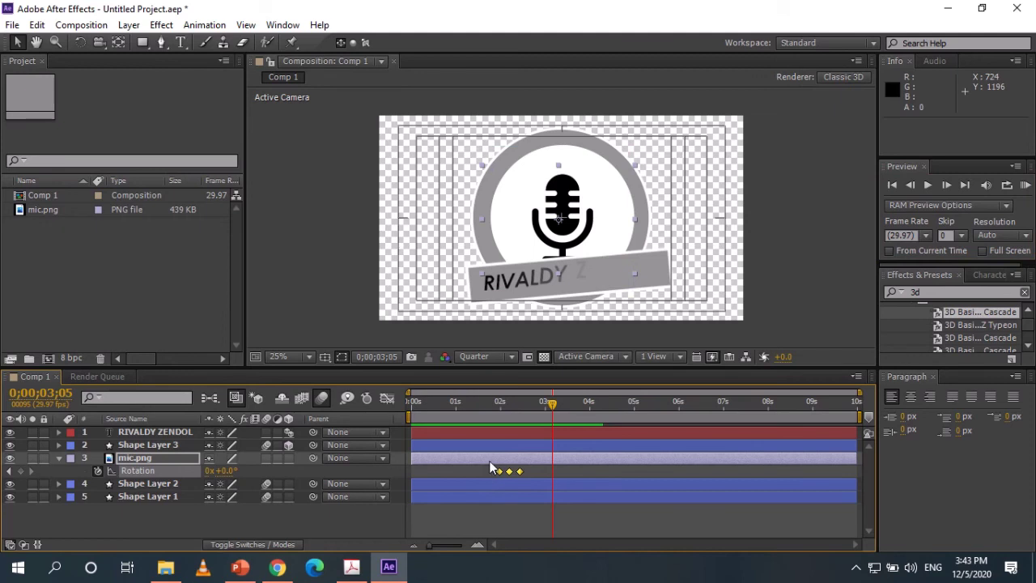
key("F9")
left_click_drag(553, 404, 725, 416)
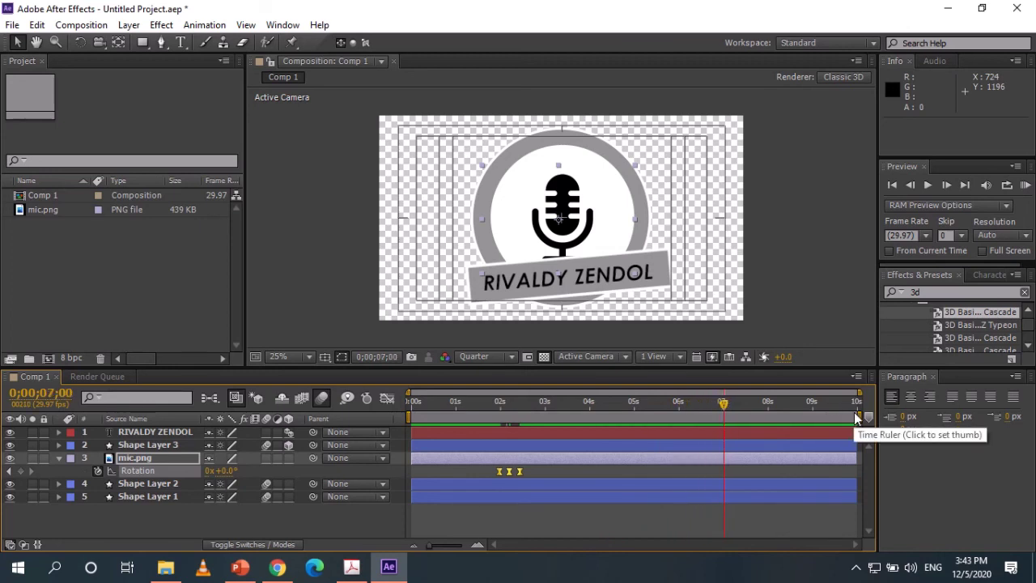
End the work area at 0;00;06;28 and trim Comp 1 to the work area.
left_click_drag(857, 416, 723, 417)
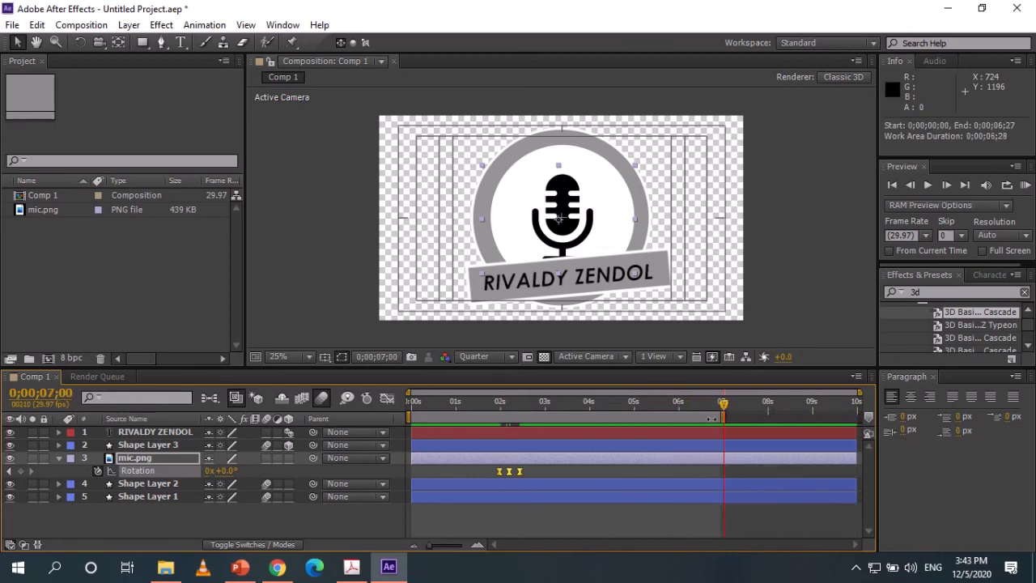
right_click(711, 418)
left_click(763, 464)
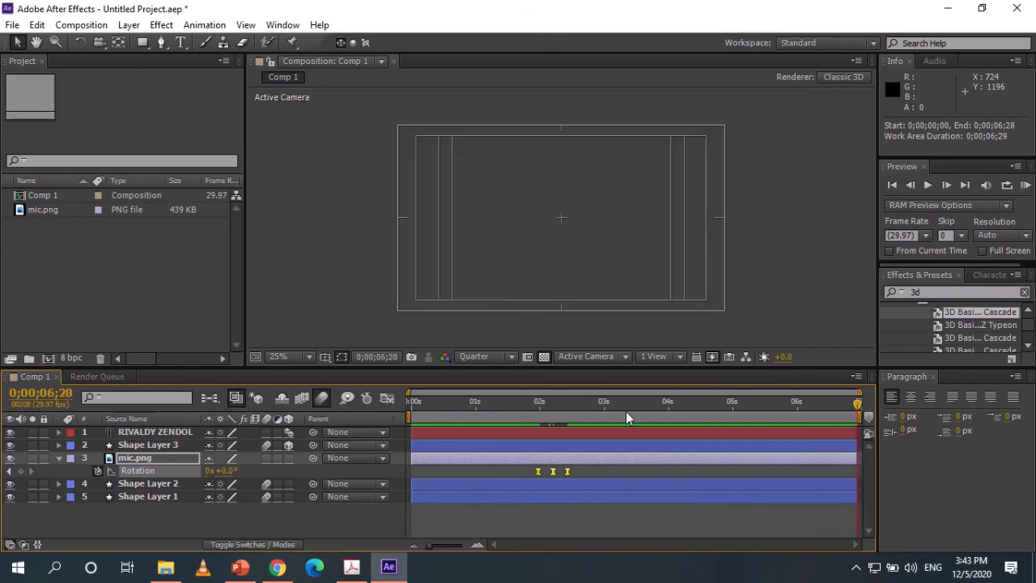
left_click_drag(859, 405, 670, 414)
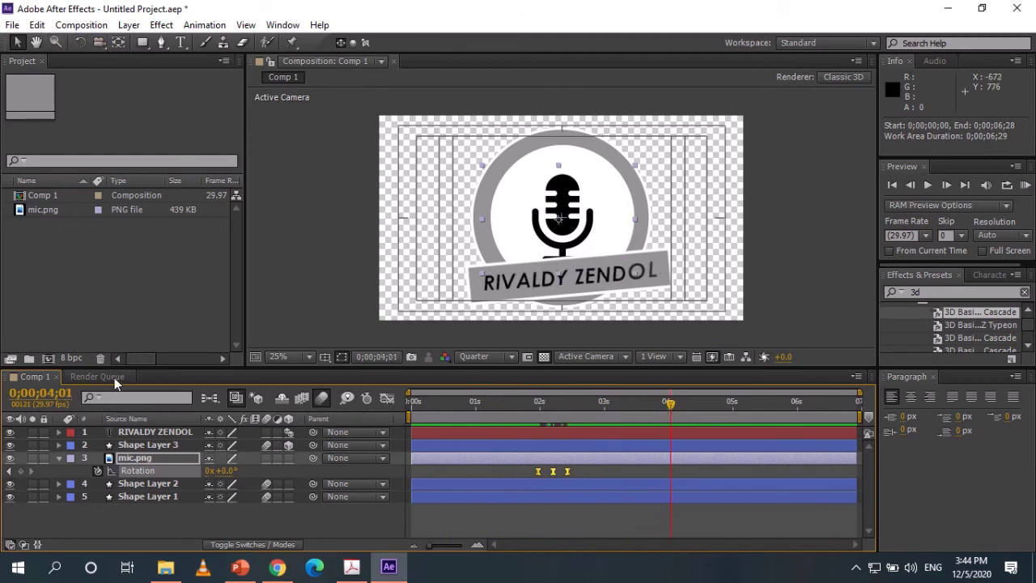
Add Comp 1 to the Render Queue through File > Export.
left_click(12, 24)
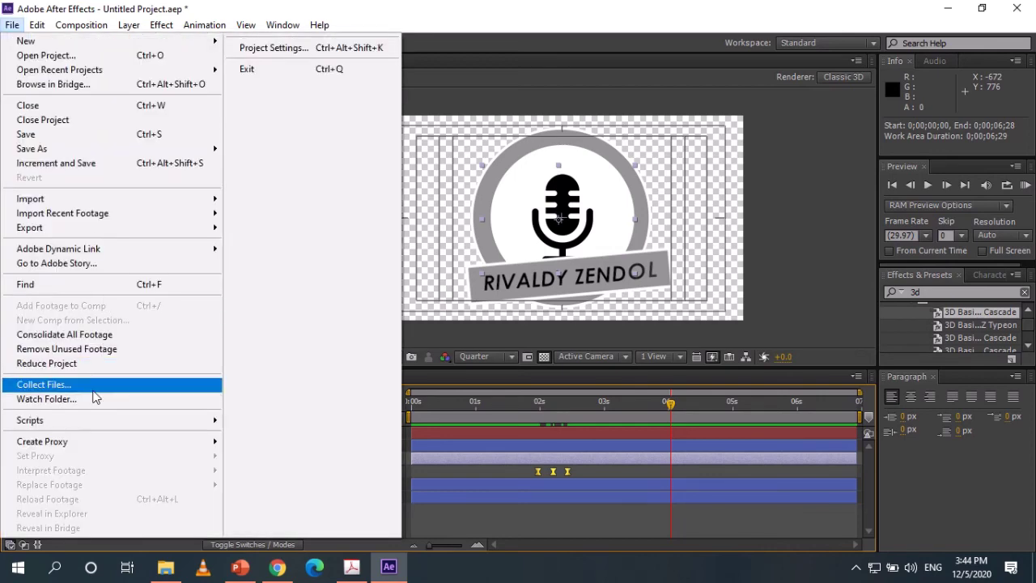
mouse_move(81, 230)
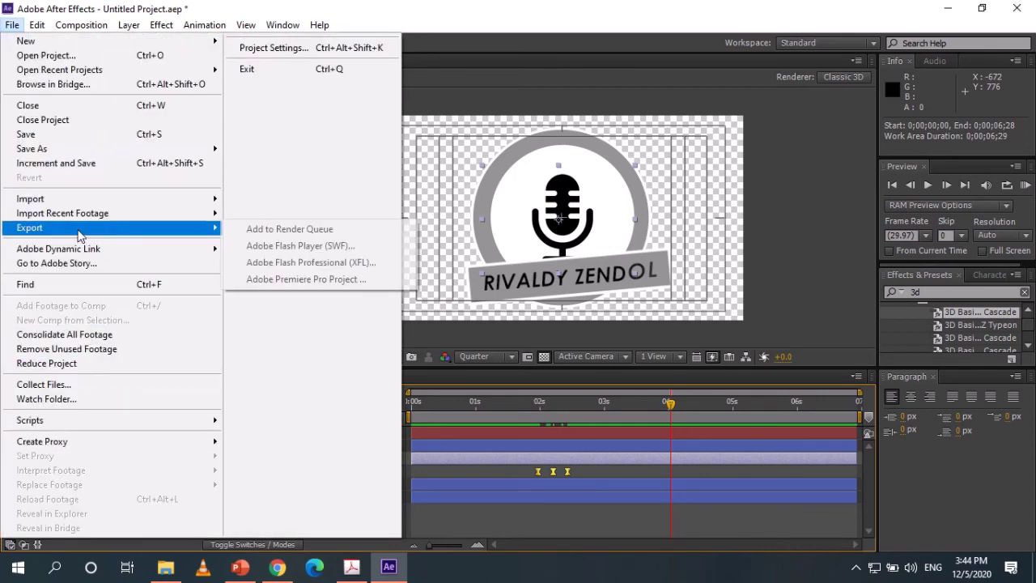
left_click(289, 231)
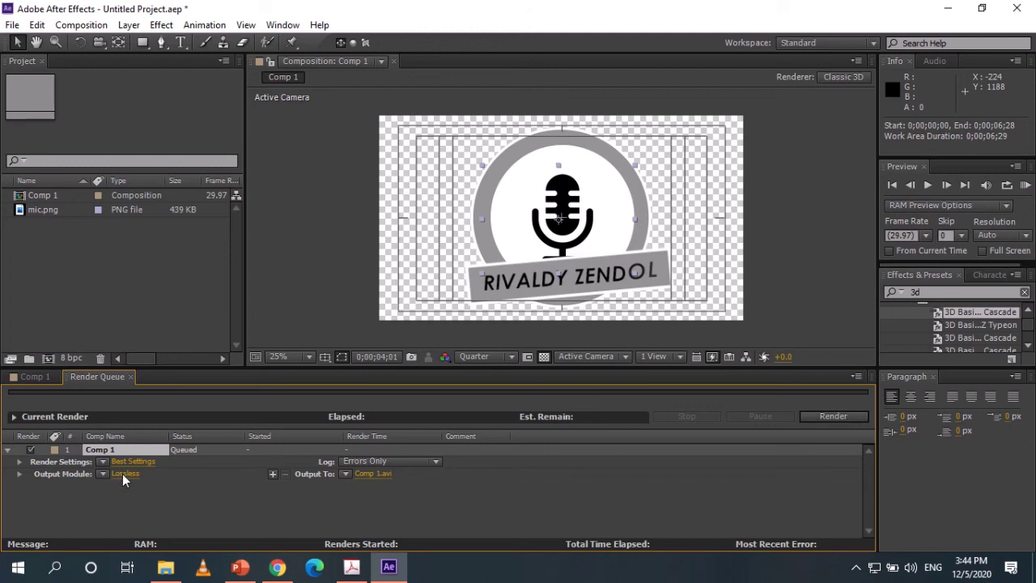
Set the Output Module format to H.264.
left_click(124, 473)
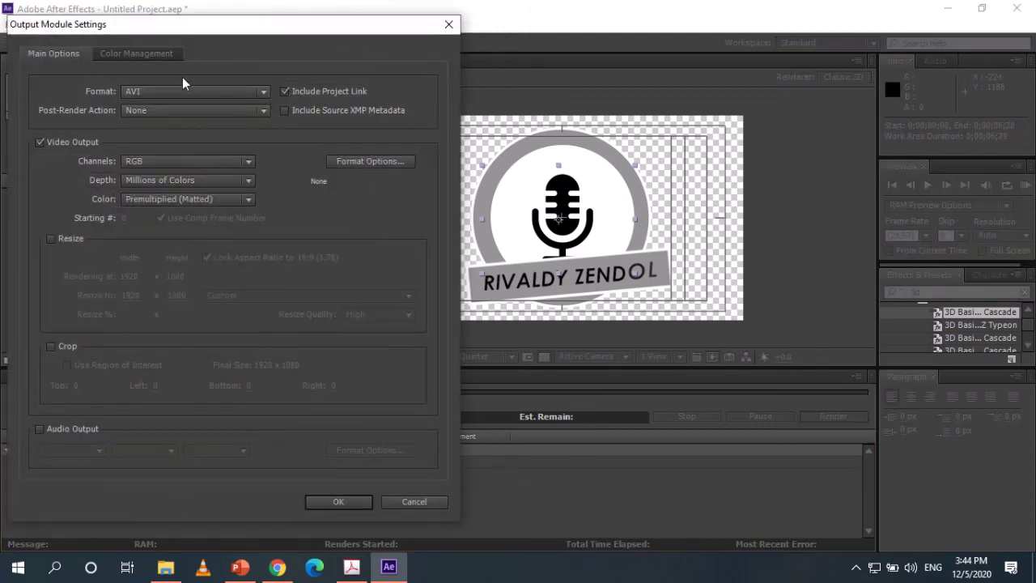
left_click(190, 91)
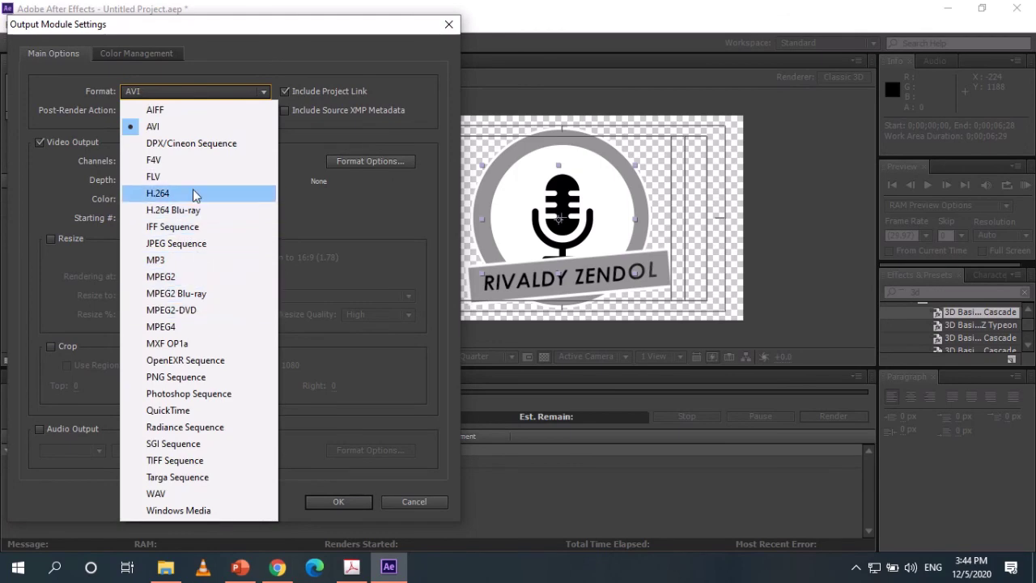
key("Escape")
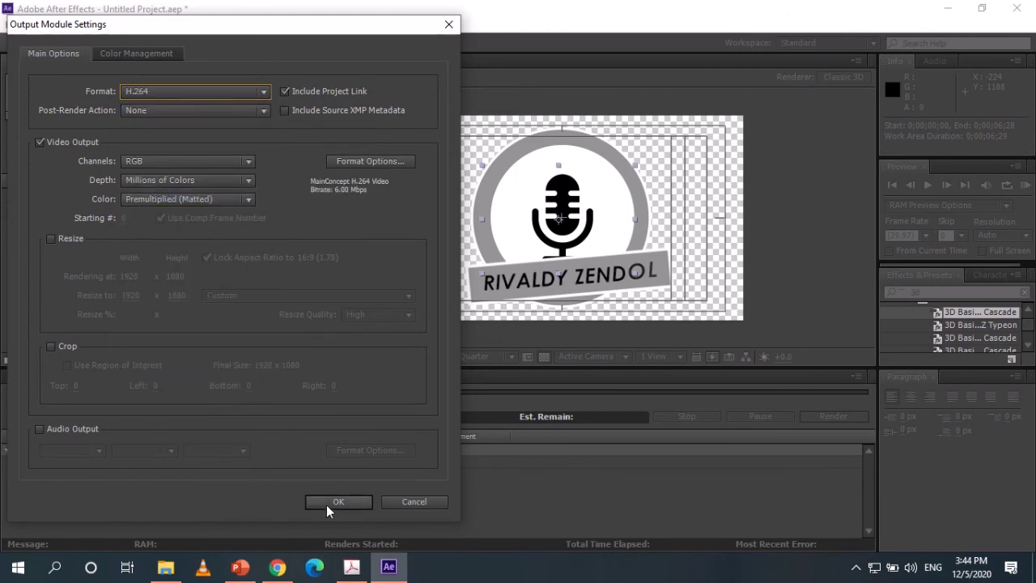
left_click(326, 503)
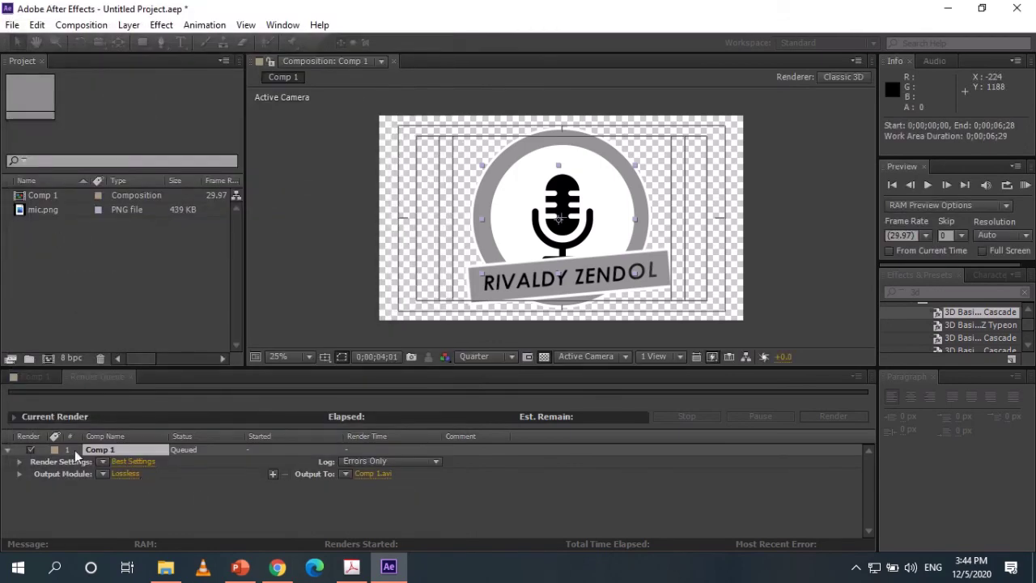
Set the output file name to 123.mp4.
left_click(376, 473)
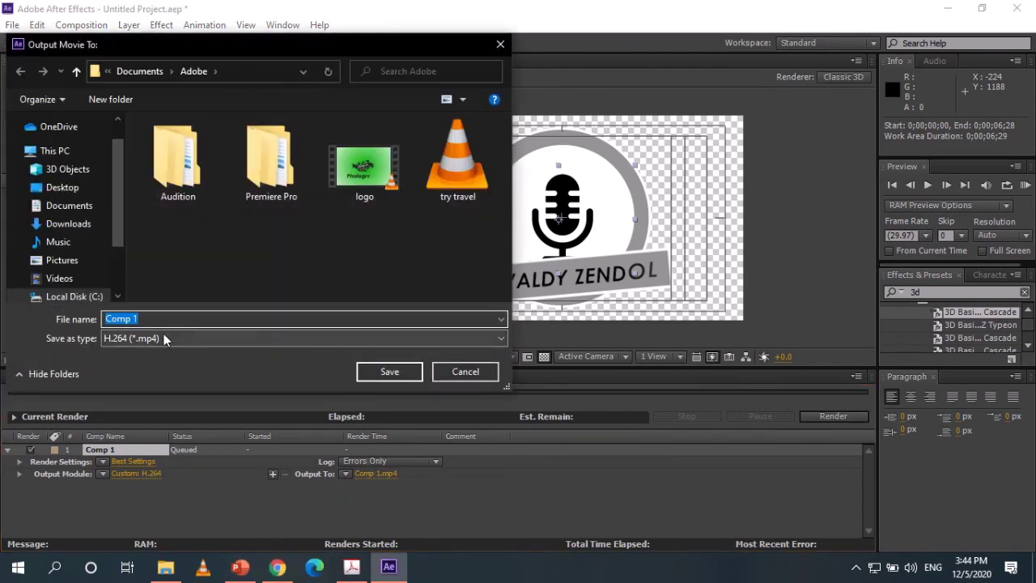
type("123")
left_click(392, 374)
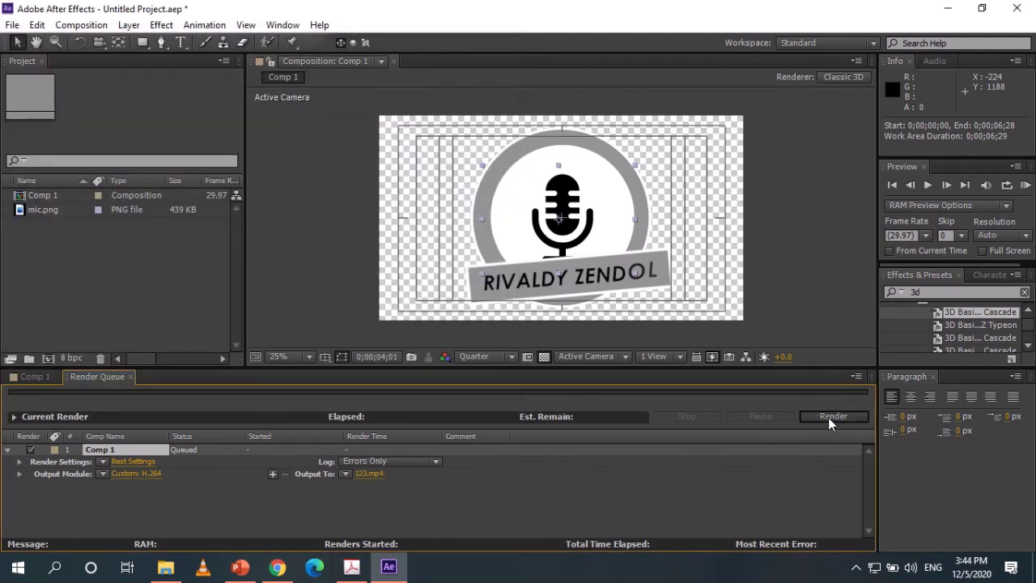
Render Comp 1 to 123.mp4 and wait until the queue shows Done.
left_click(828, 417)
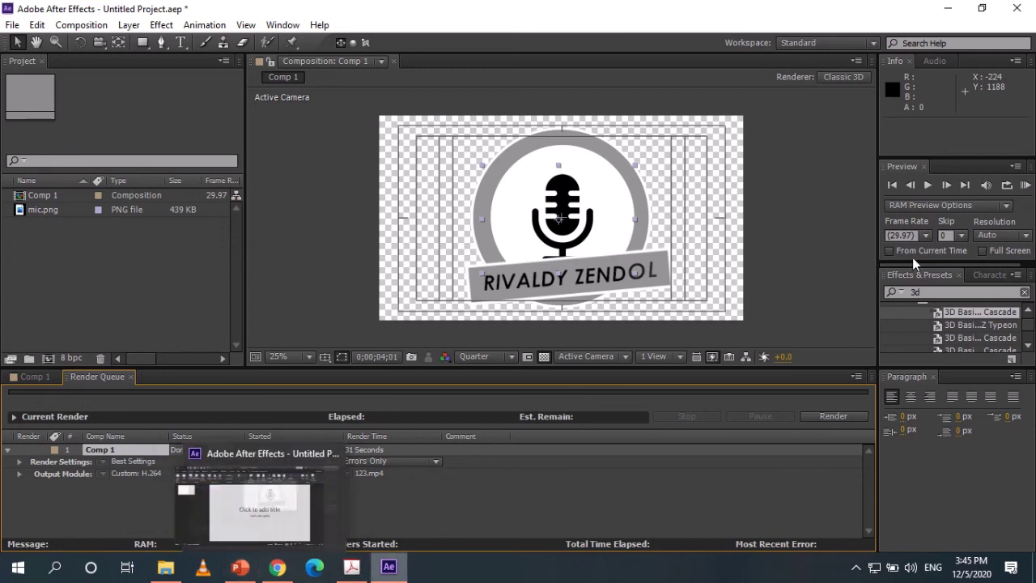
mouse_move(606, 23)
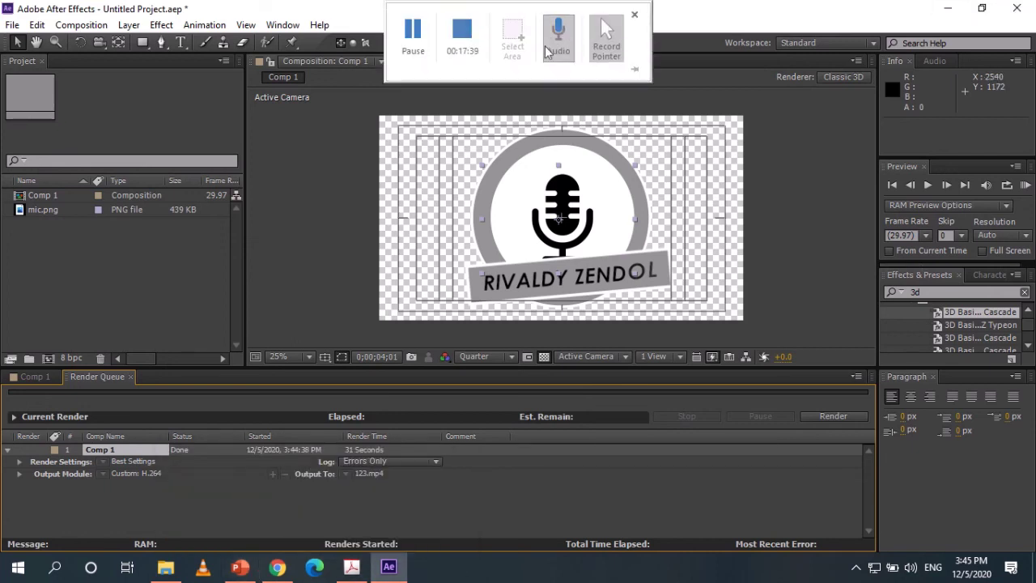